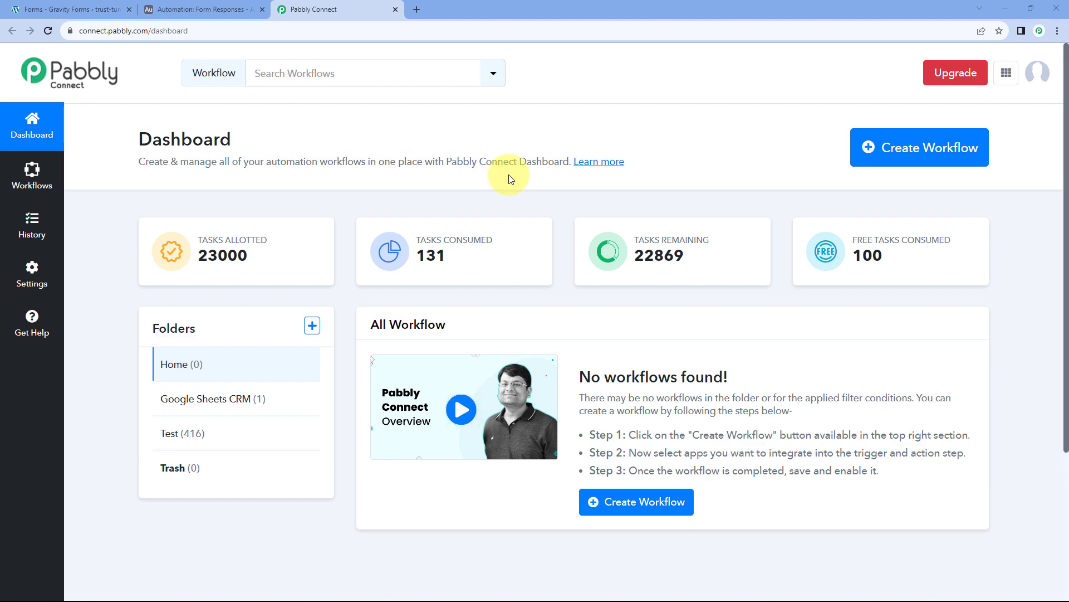
# Create a new workflow named 'Gravity Forms to Airtable' from the Create Workflow dialog.
pyautogui.click(902, 148)
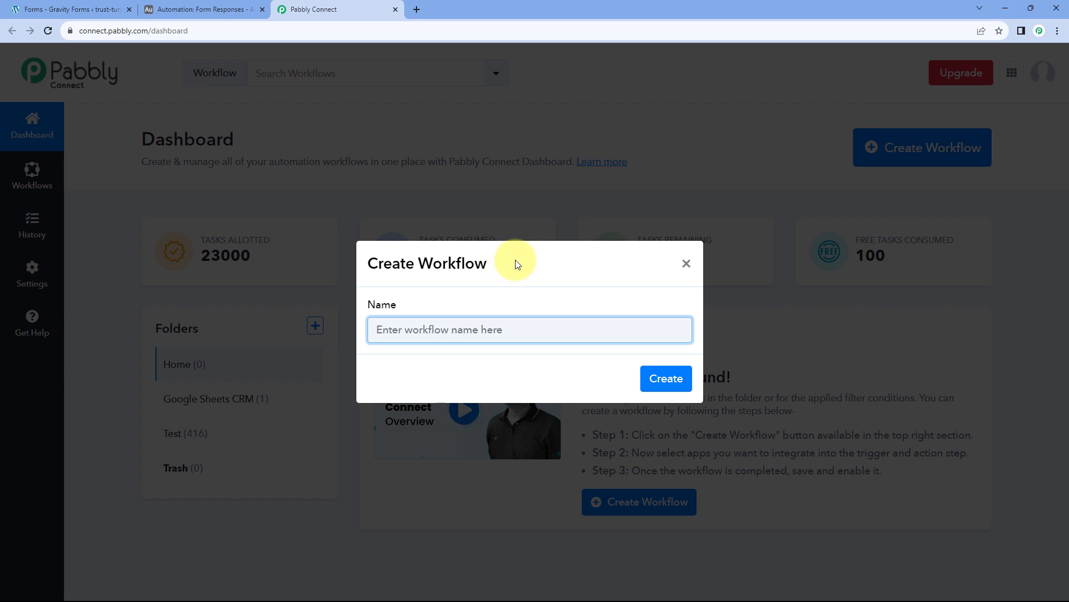
pyautogui.write('Gravity Forms to Airtable')
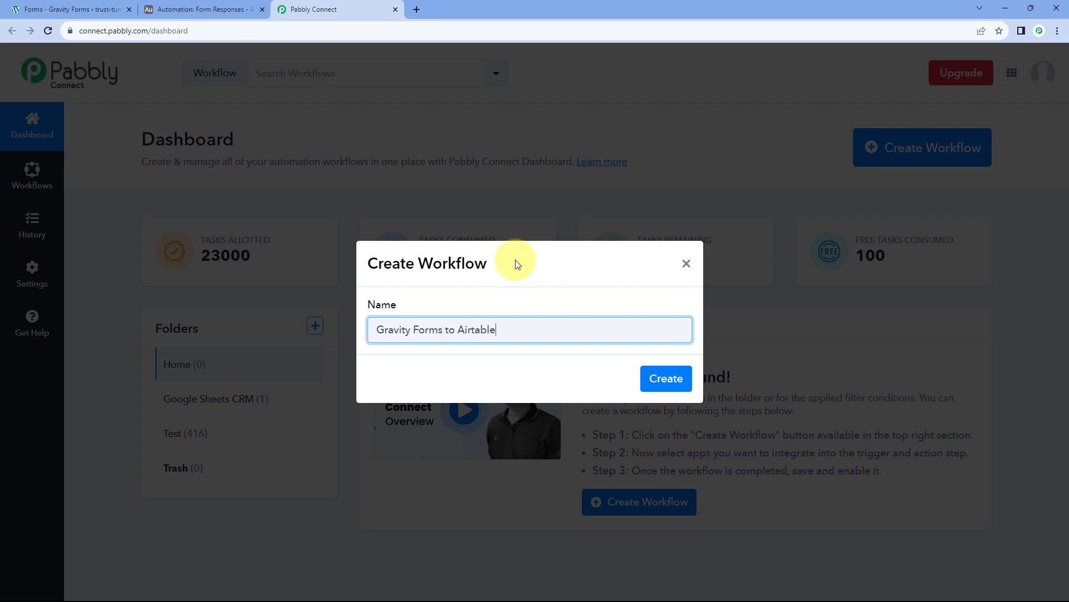
pyautogui.click(665, 378)
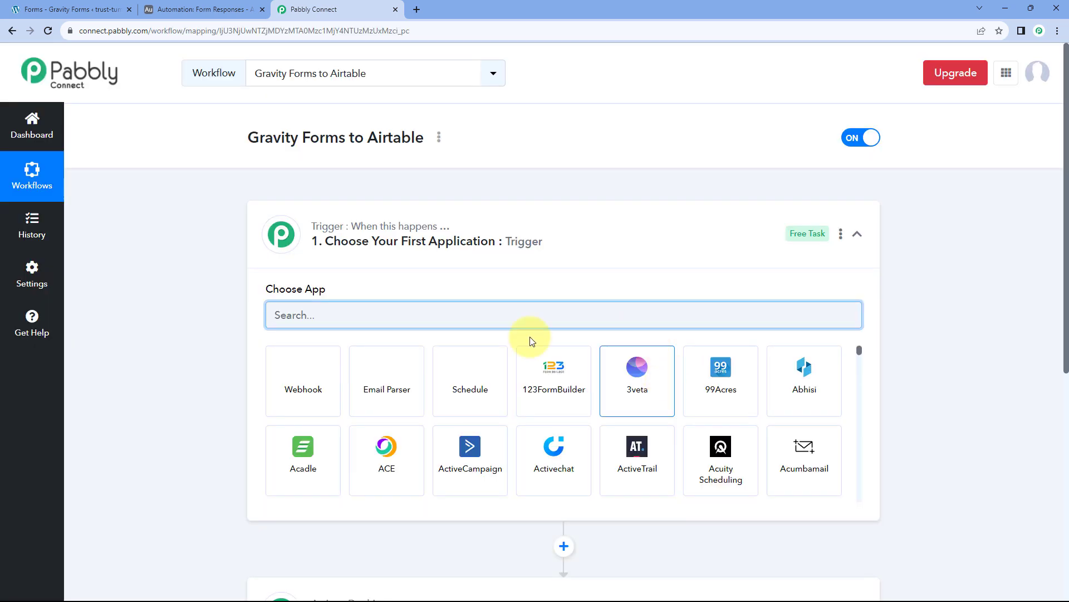
# Expand the trigger step so its Choose App list is shown.
pyautogui.click(580, 226)
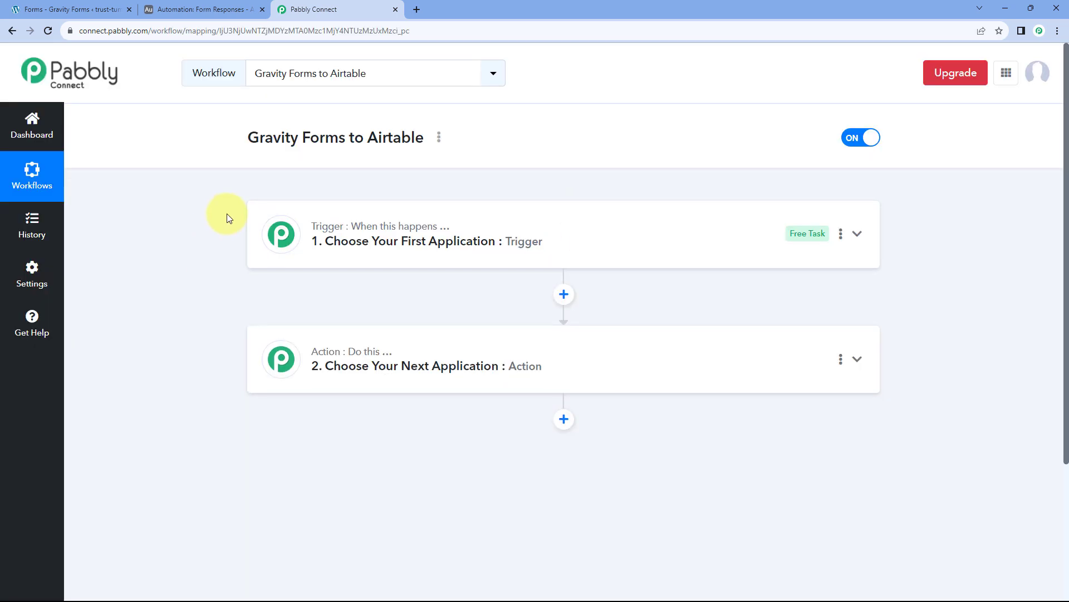
pyautogui.scroll(-1, 226, 213)
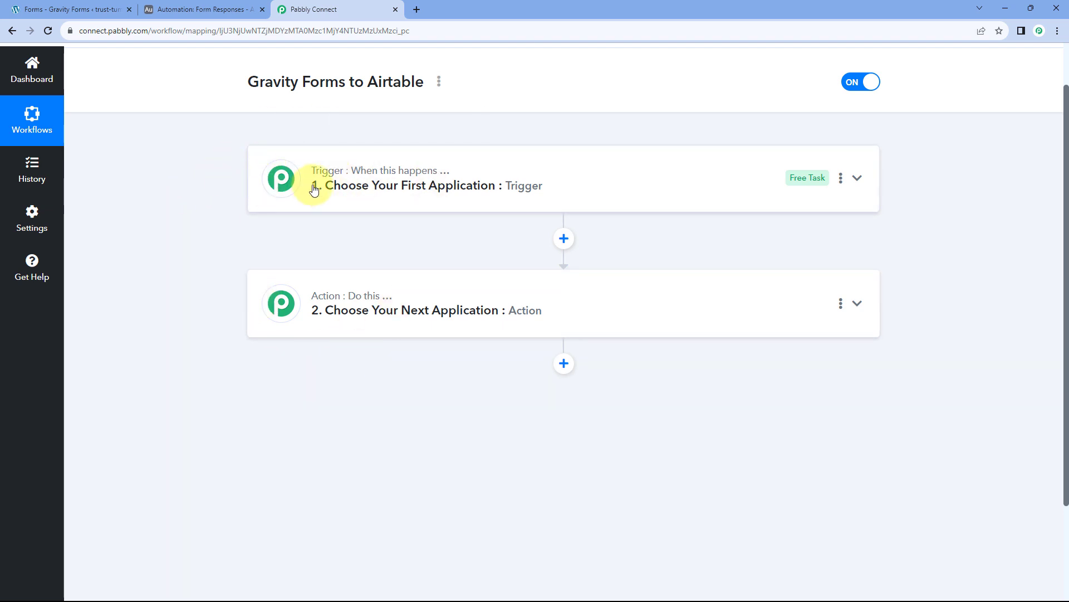
pyautogui.moveTo(351, 182)
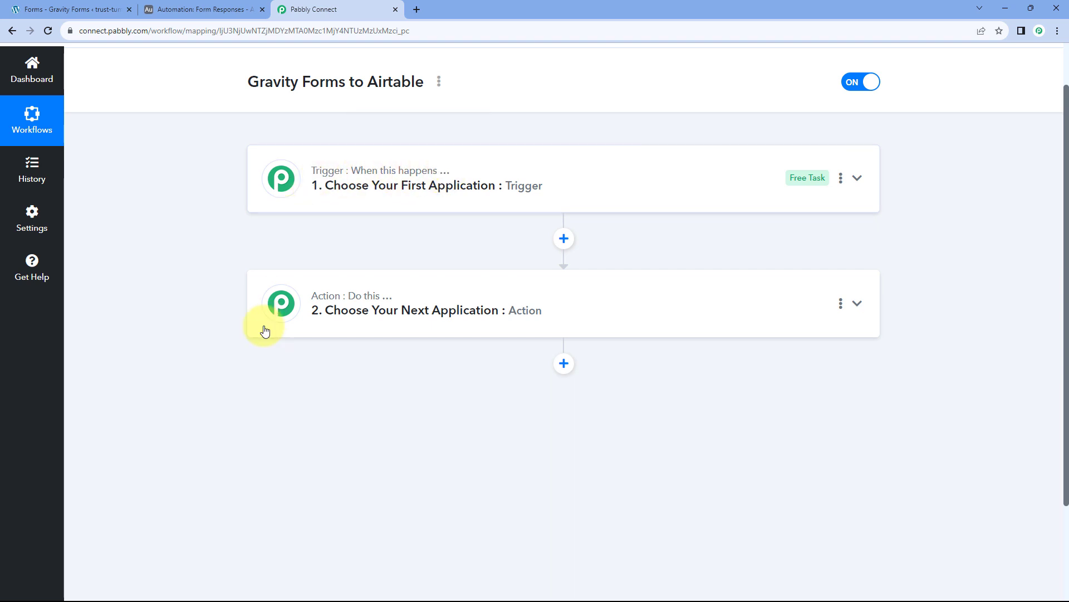
pyautogui.moveTo(346, 304)
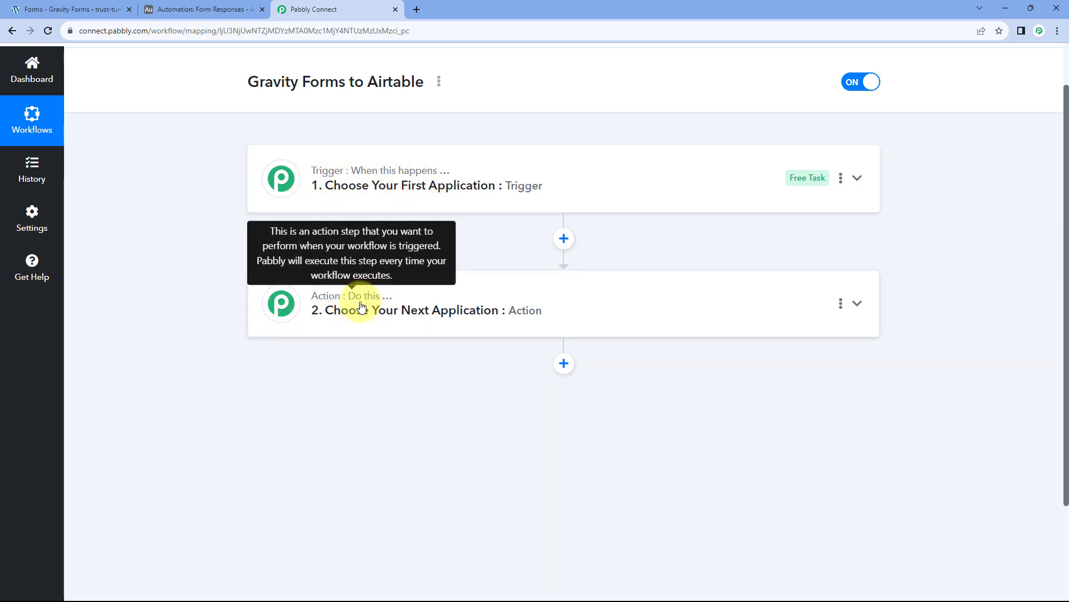
pyautogui.click(397, 190)
pyautogui.scroll(-1, 189, 242)
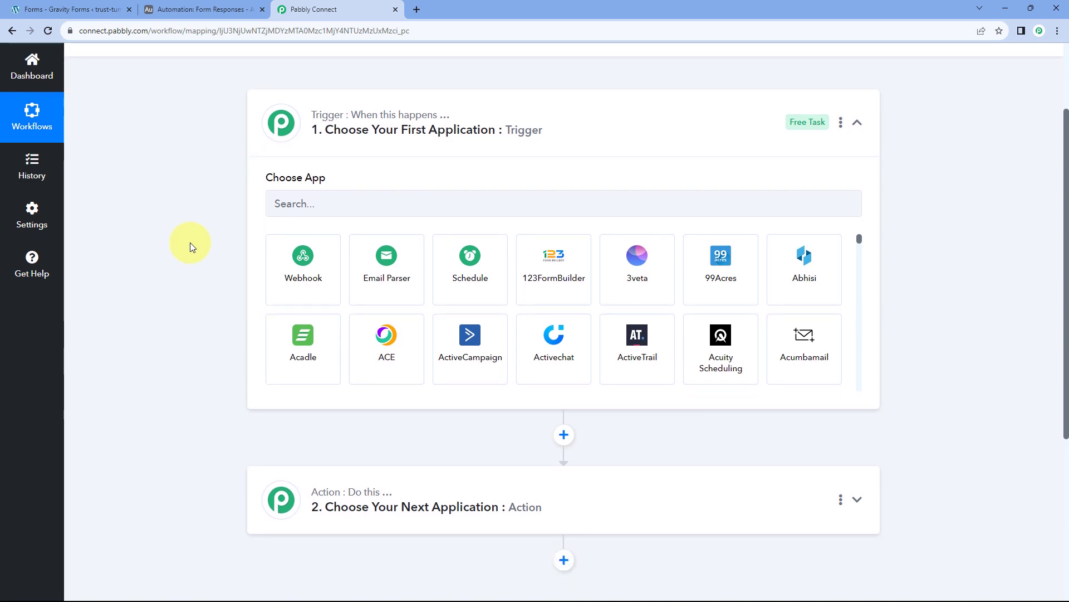
# Review the Gravity Forms contact form and Airtable Form Responses table, then return to the workflow.
pyautogui.click(100, 9)
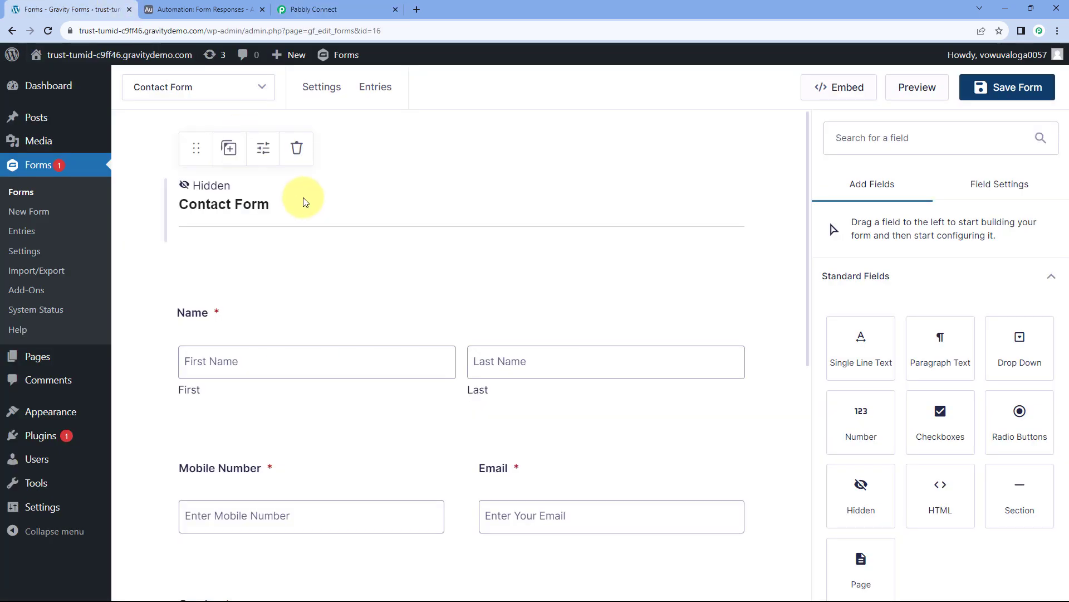
pyautogui.click(334, 9)
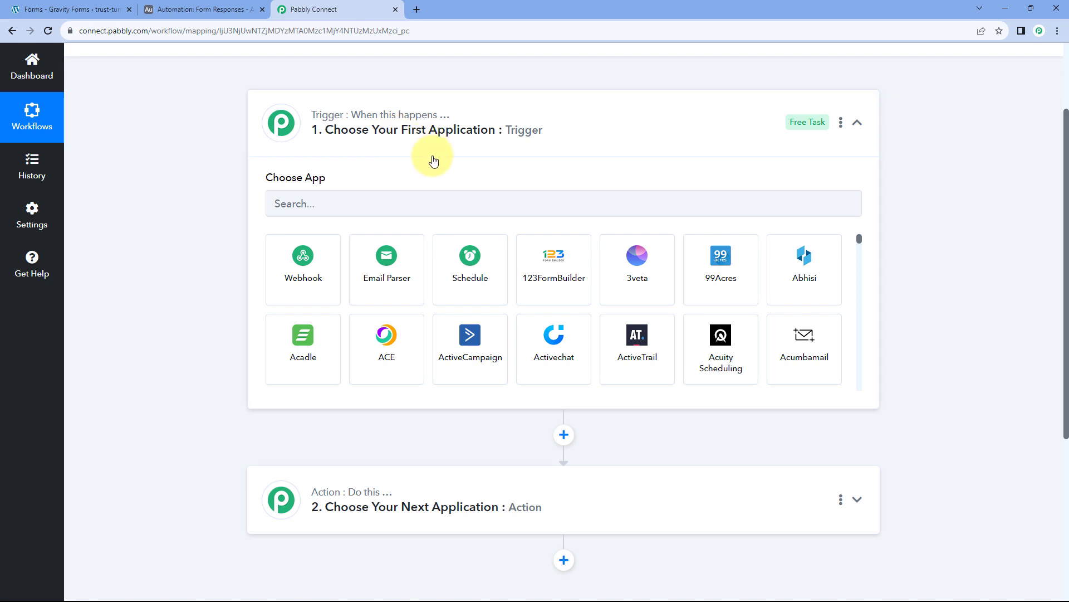
pyautogui.click(105, 9)
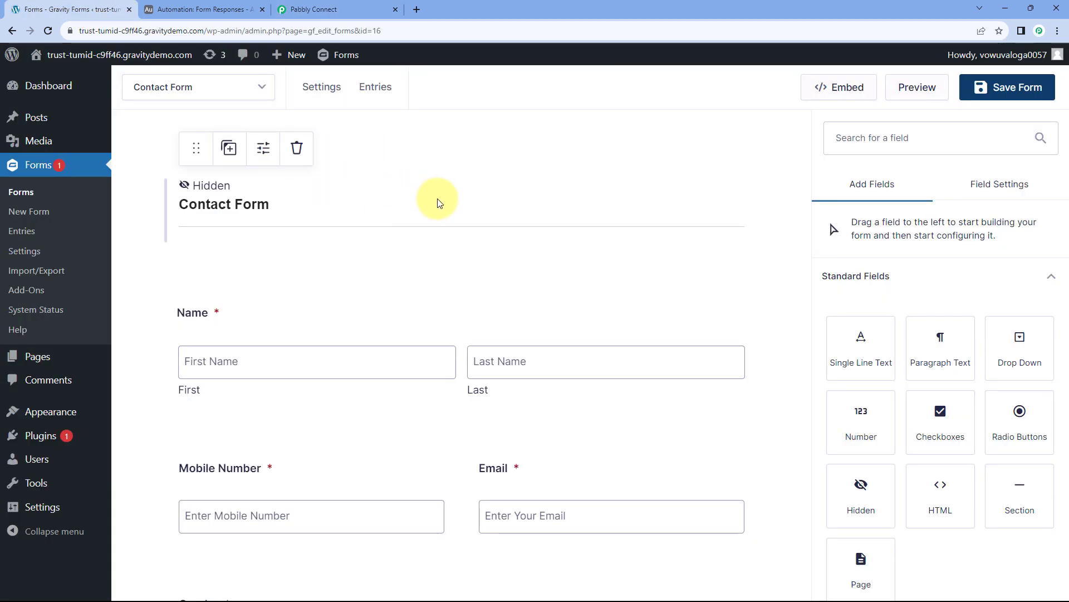
pyautogui.scroll(-1, 438, 201)
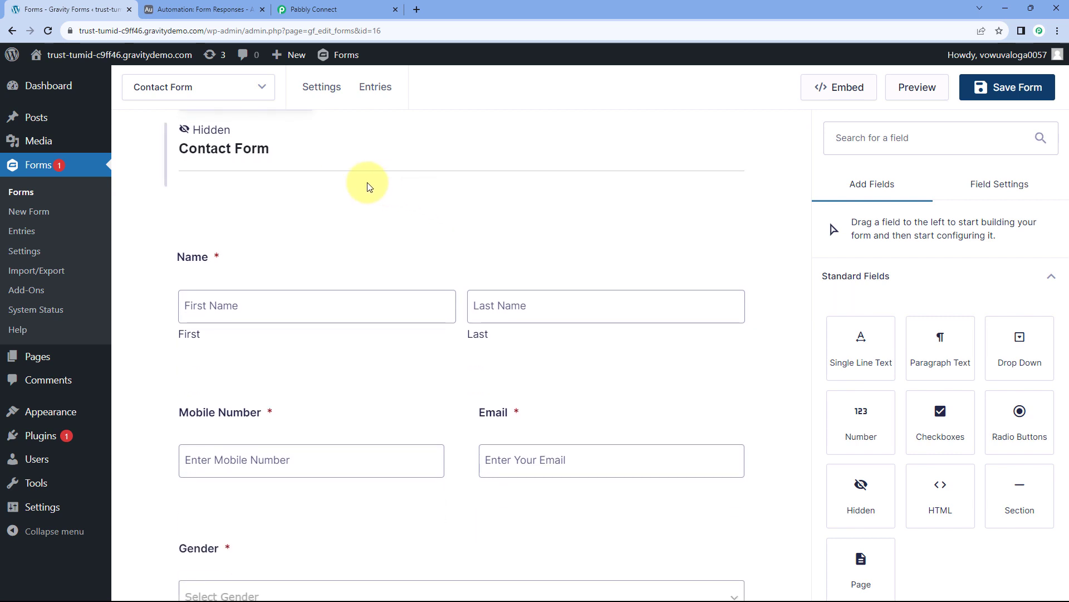
pyautogui.click(377, 5)
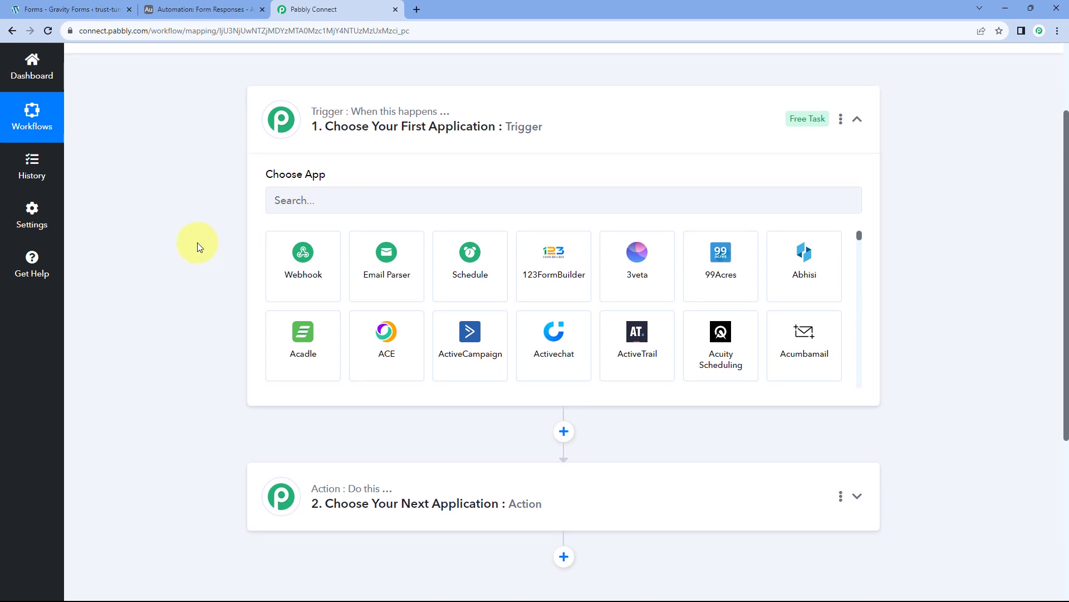
pyautogui.scroll(-1, 198, 244)
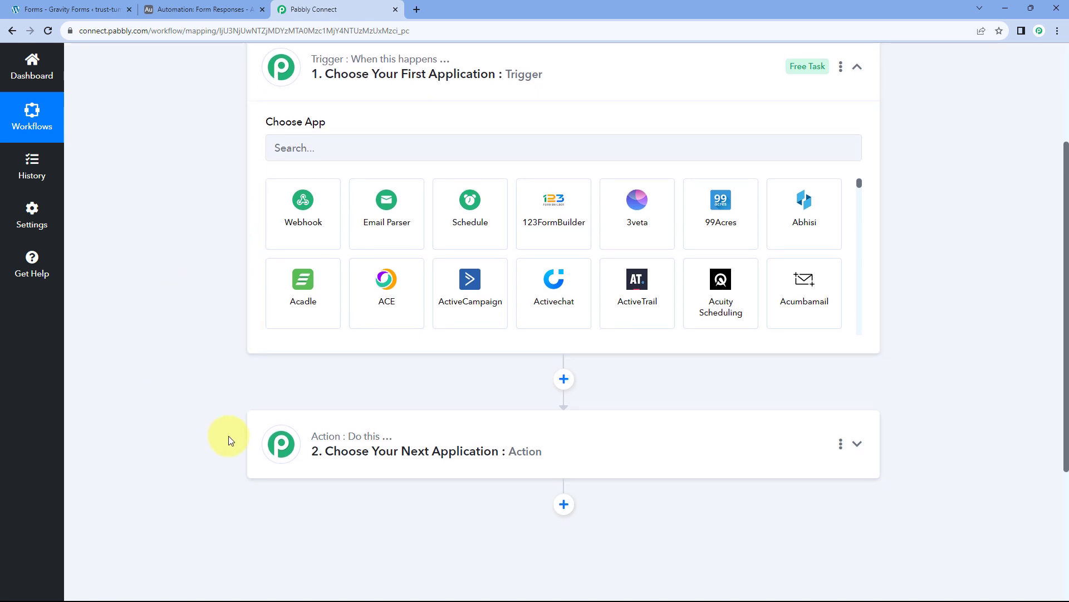
pyautogui.click(221, 7)
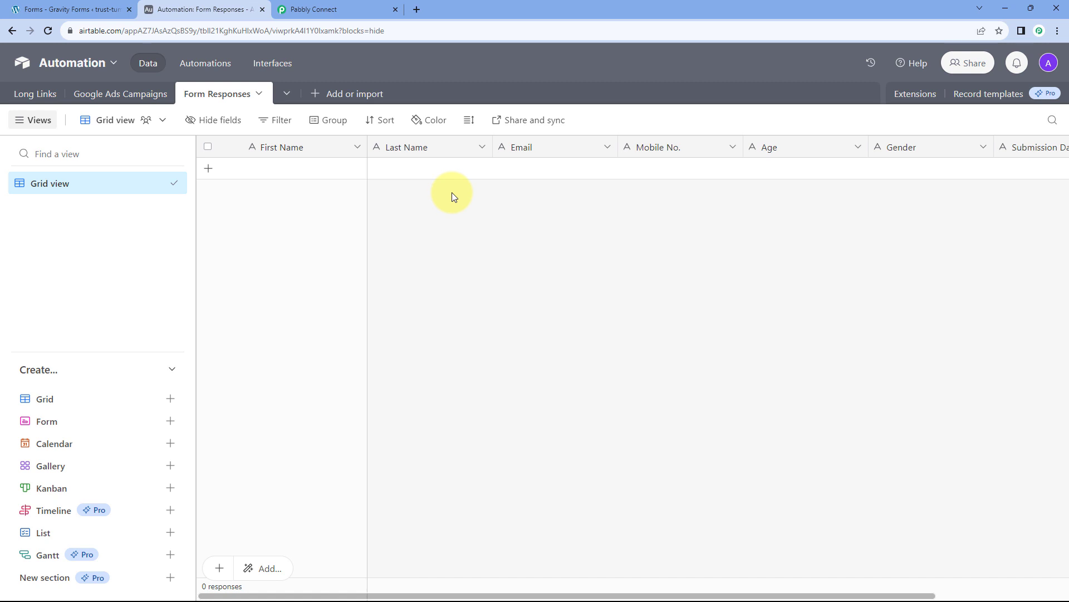
pyautogui.click(354, 8)
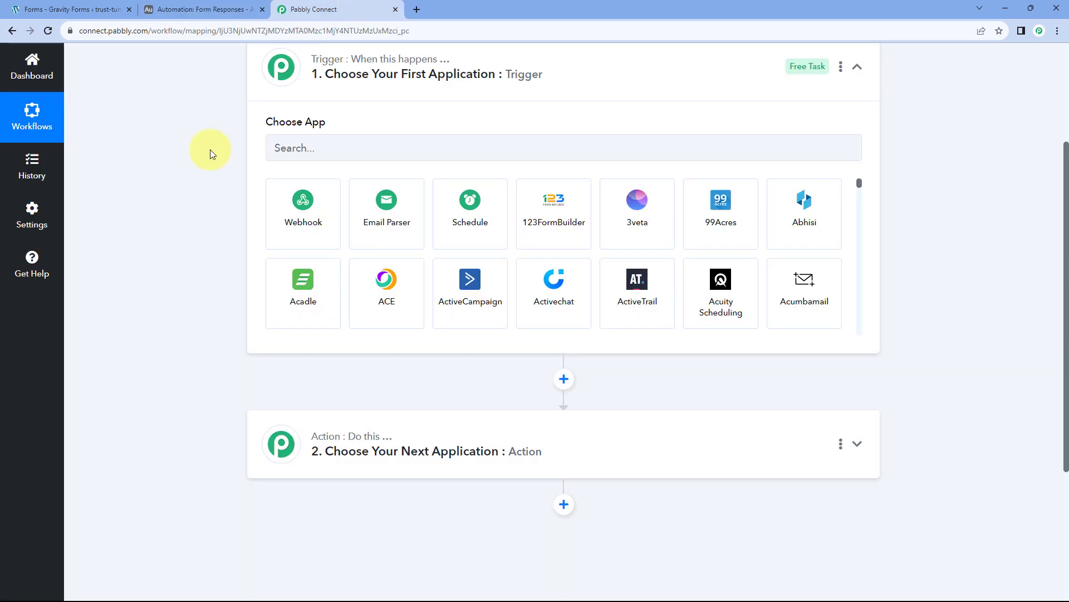
pyautogui.scroll(1, 207, 250)
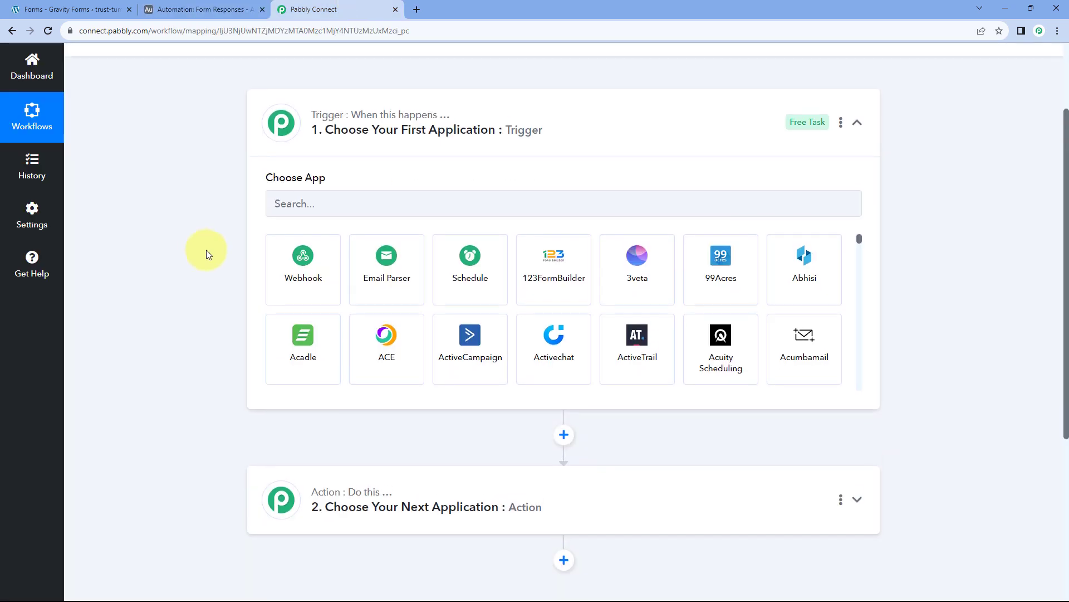
# Set the trigger app to Gravity Forms with the New Response trigger event.
pyautogui.click(351, 206)
pyautogui.write('Grav')
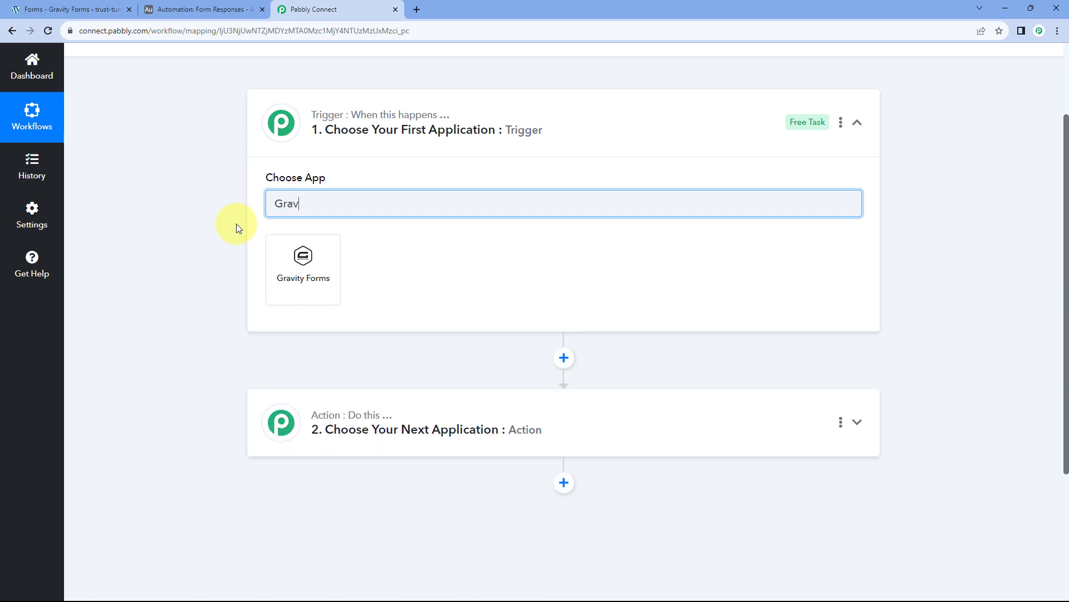
pyautogui.click(311, 258)
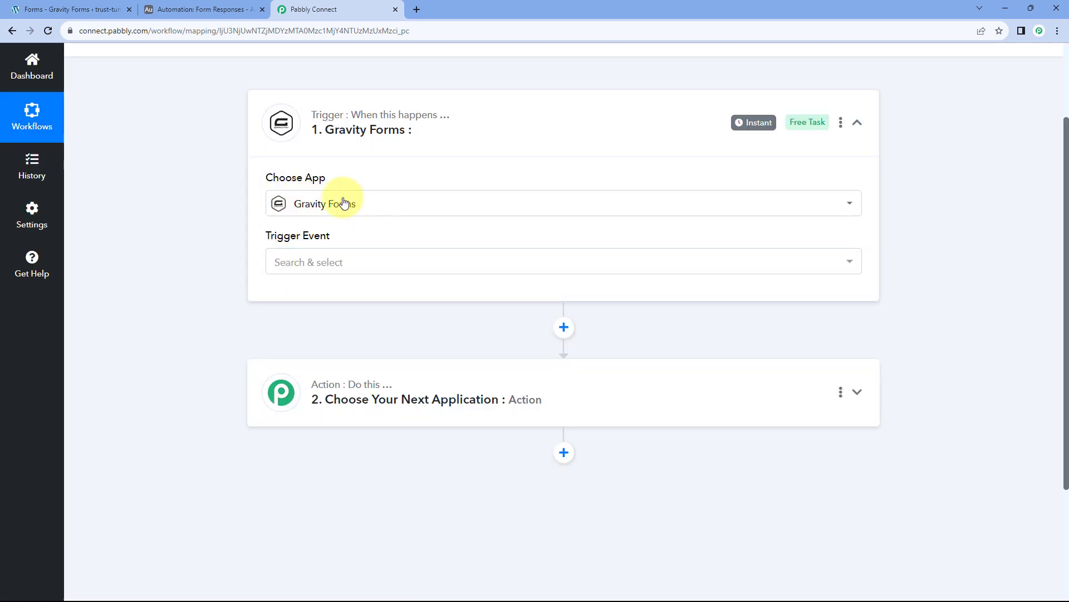
pyautogui.click(353, 262)
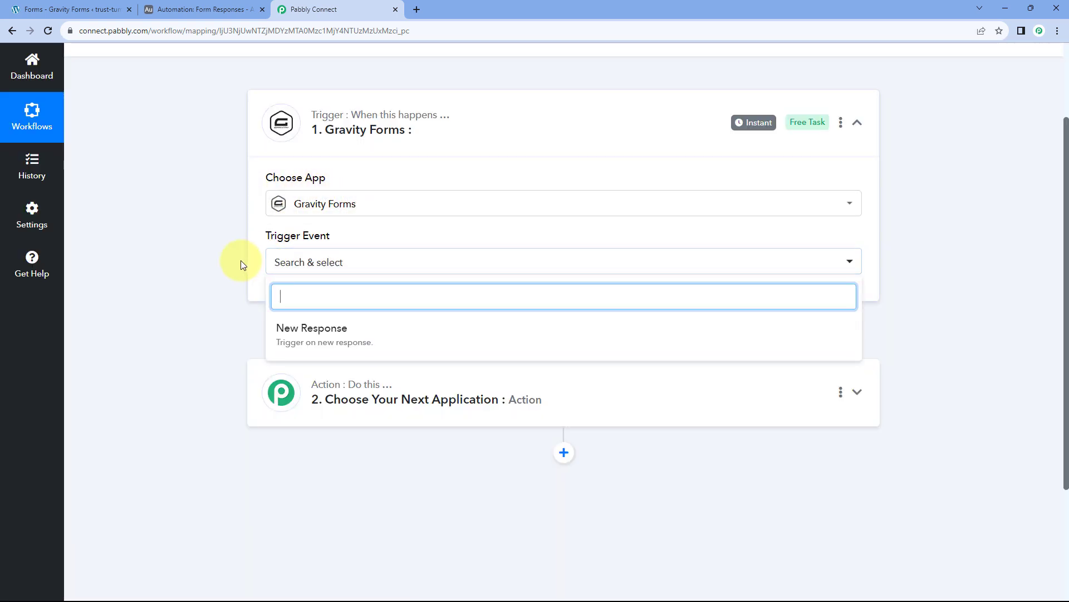
pyautogui.scroll(-1, 240, 260)
pyautogui.click(367, 279)
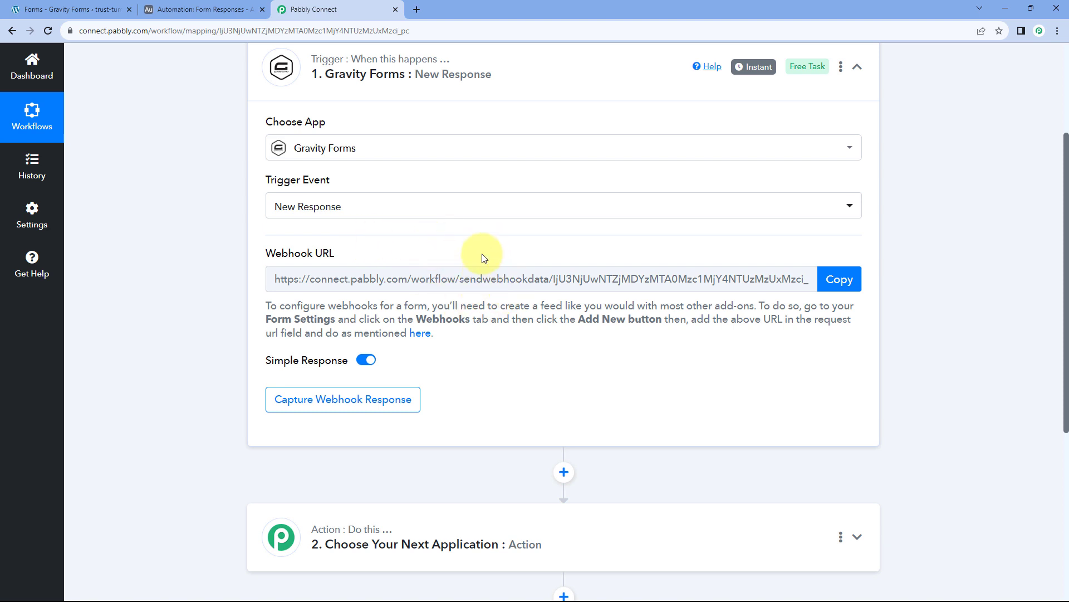
# Read the webhook setup instructions and copy the trigger's Webhook URL.
pyautogui.moveTo(262, 306); pyautogui.dragTo(453, 334)
pyautogui.click(456, 336)
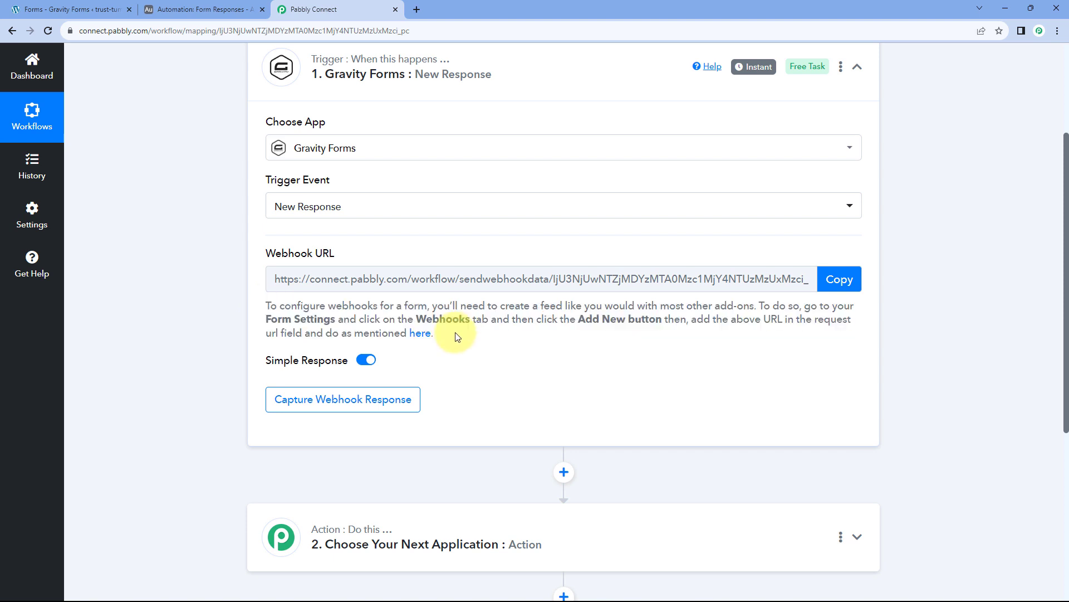
pyautogui.click(844, 277)
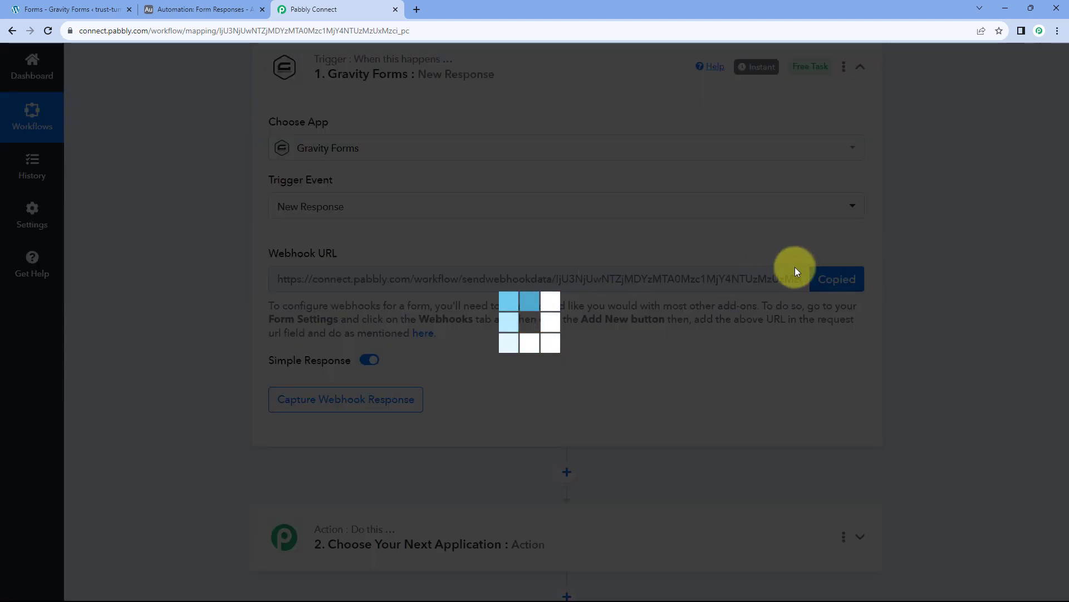
# Scroll through the Gravity Forms Contact Form editor.
pyautogui.click(115, 7)
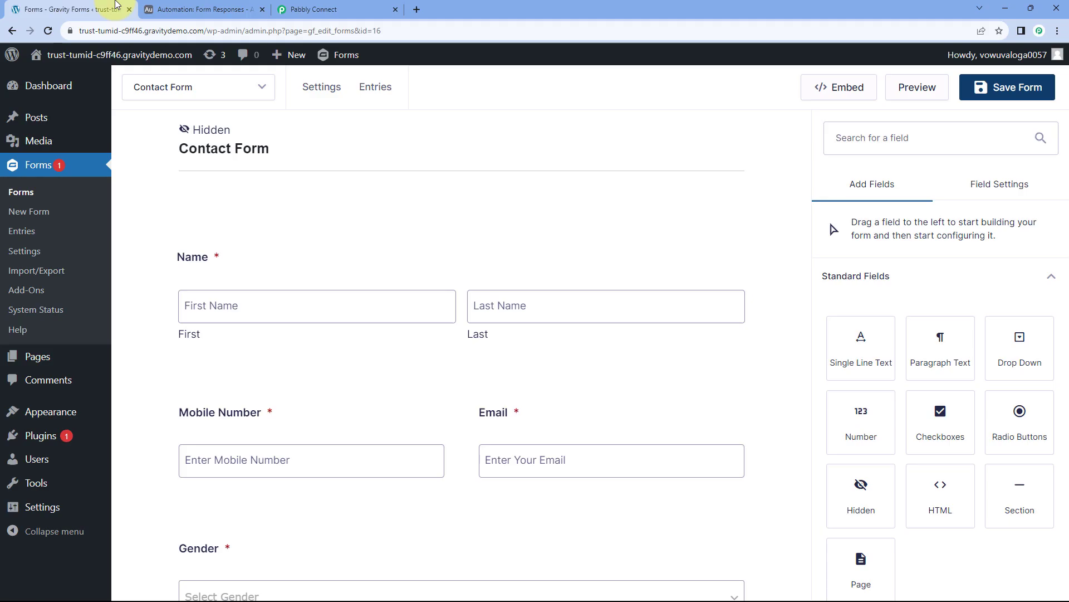
pyautogui.scroll(-1, 392, 218)
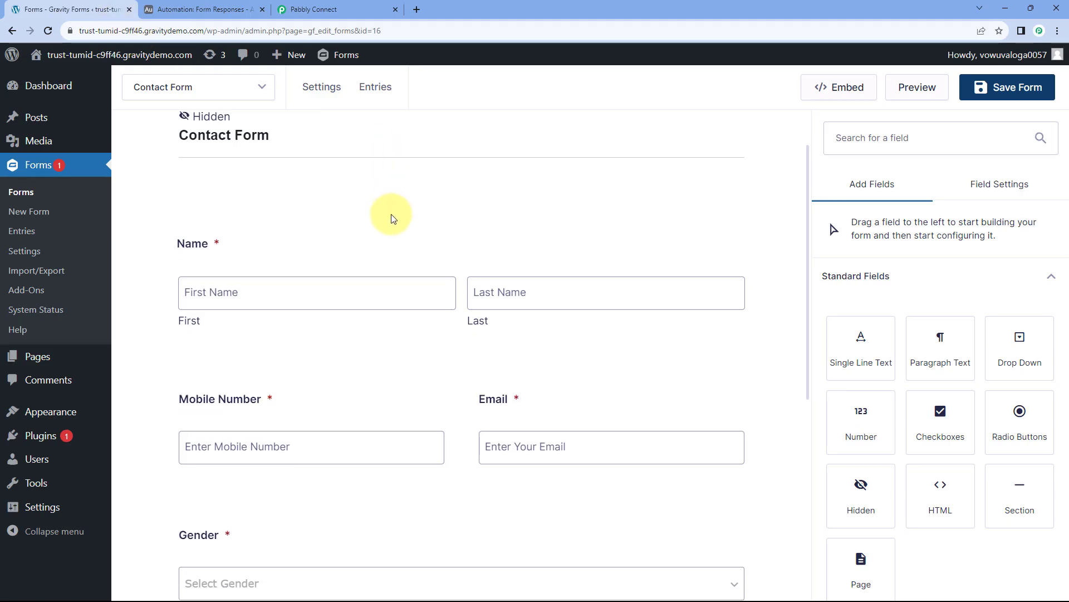
pyautogui.scroll(-4, 392, 216)
pyautogui.scroll(3, 394, 215)
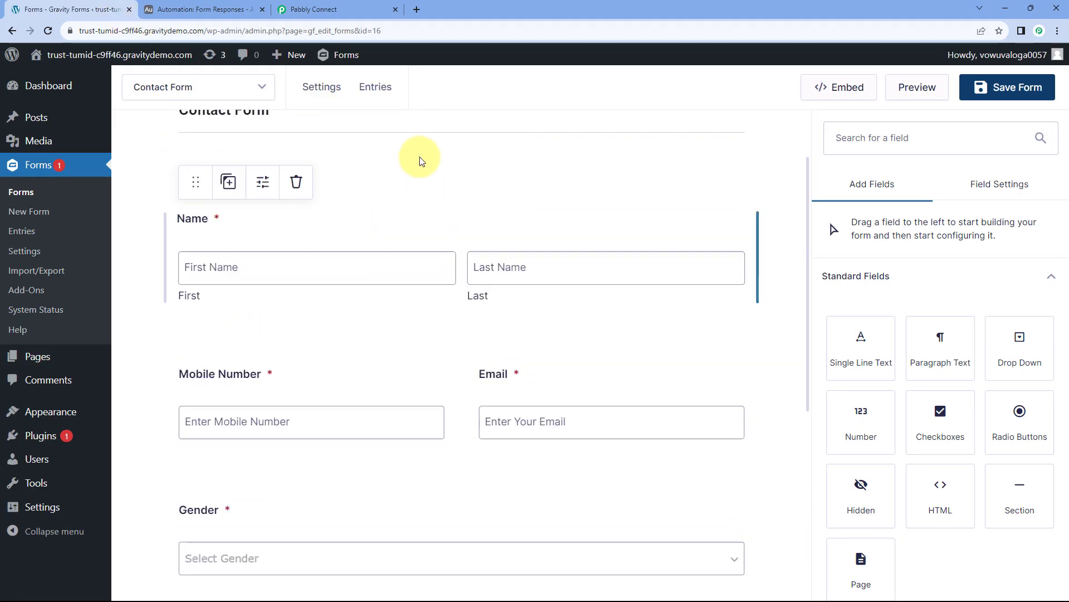
pyautogui.scroll(1, 419, 176)
pyautogui.scroll(-1, 418, 191)
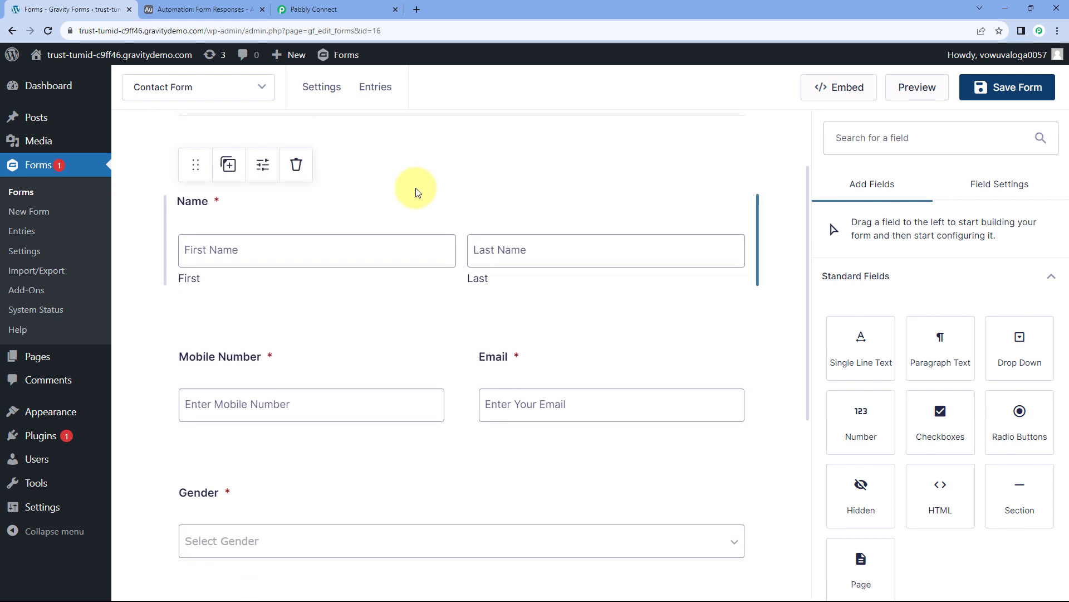
pyautogui.scroll(-2, 334, 234)
pyautogui.scroll(-2, 520, 240)
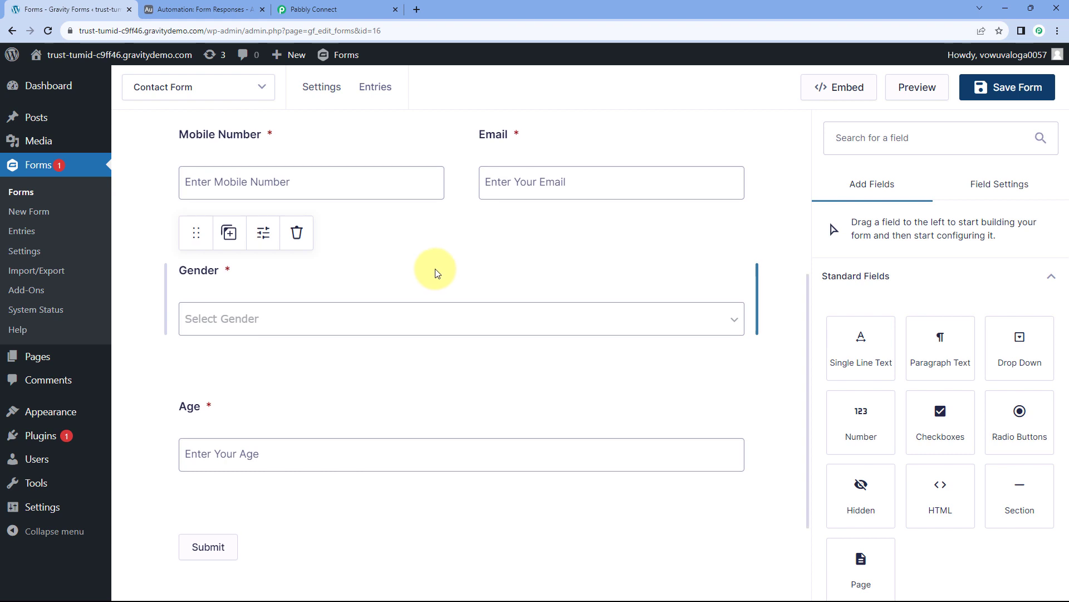
pyautogui.scroll(5, 432, 269)
pyautogui.scroll(1, 423, 245)
pyautogui.scroll(-1, 418, 258)
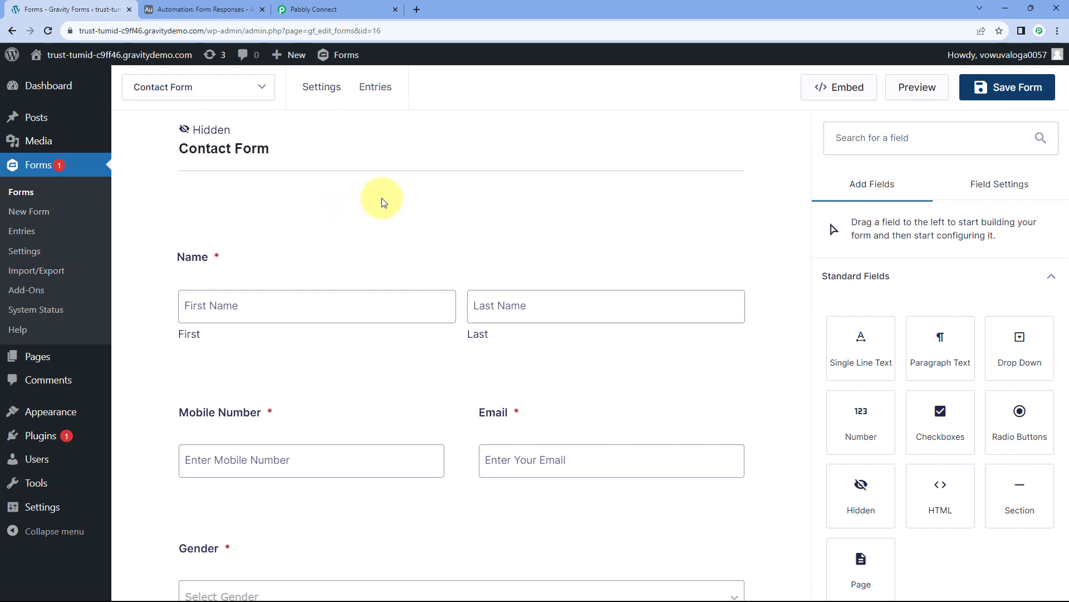
# Search Installed Plugins for 'Webhooks' to confirm the add-on is active, then close that tab.
pyautogui.moveTo(48, 433)
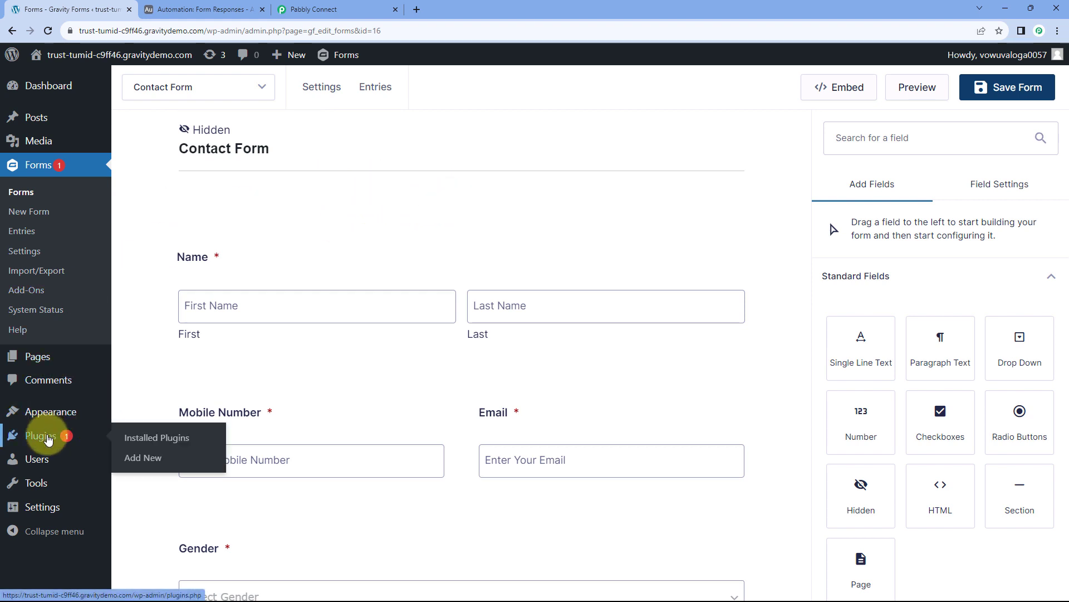
pyautogui.keyDown('ctrl'); pyautogui.click(198, 443); pyautogui.keyUp('ctrl')
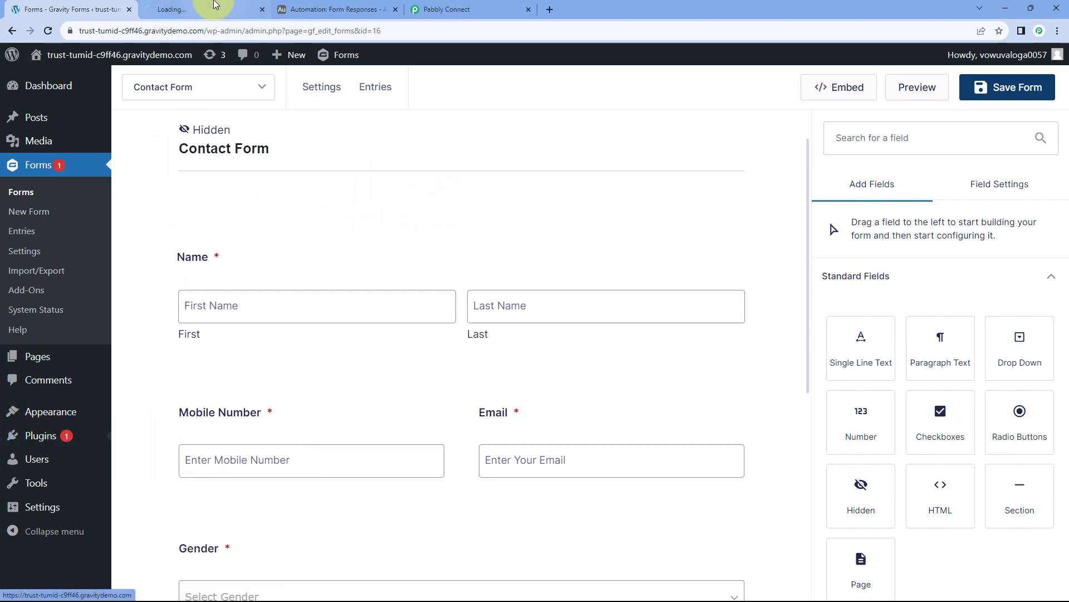
pyautogui.click(222, 12)
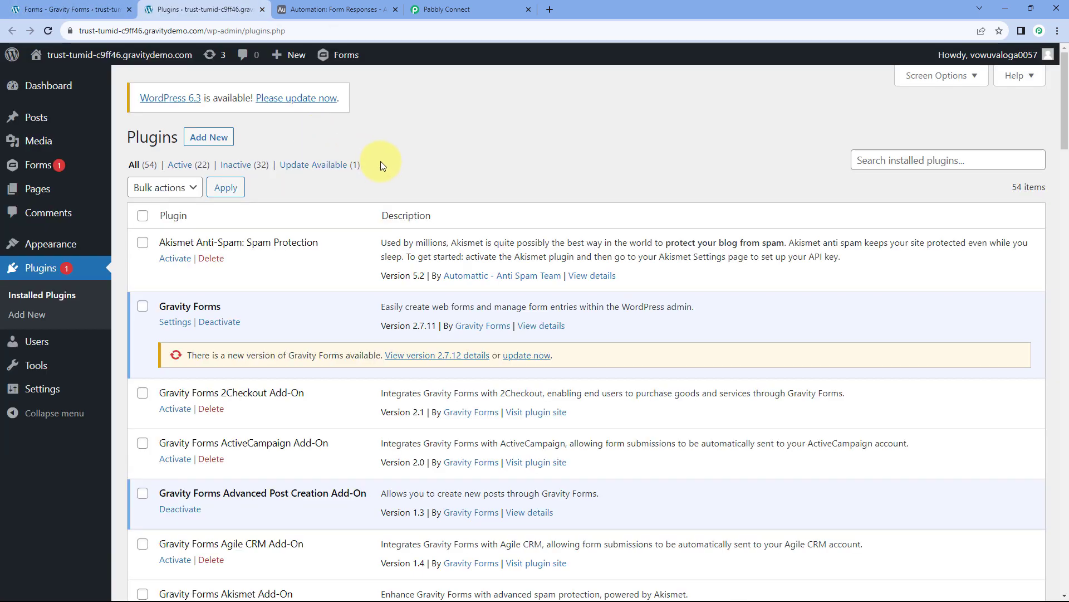
pyautogui.click(890, 162)
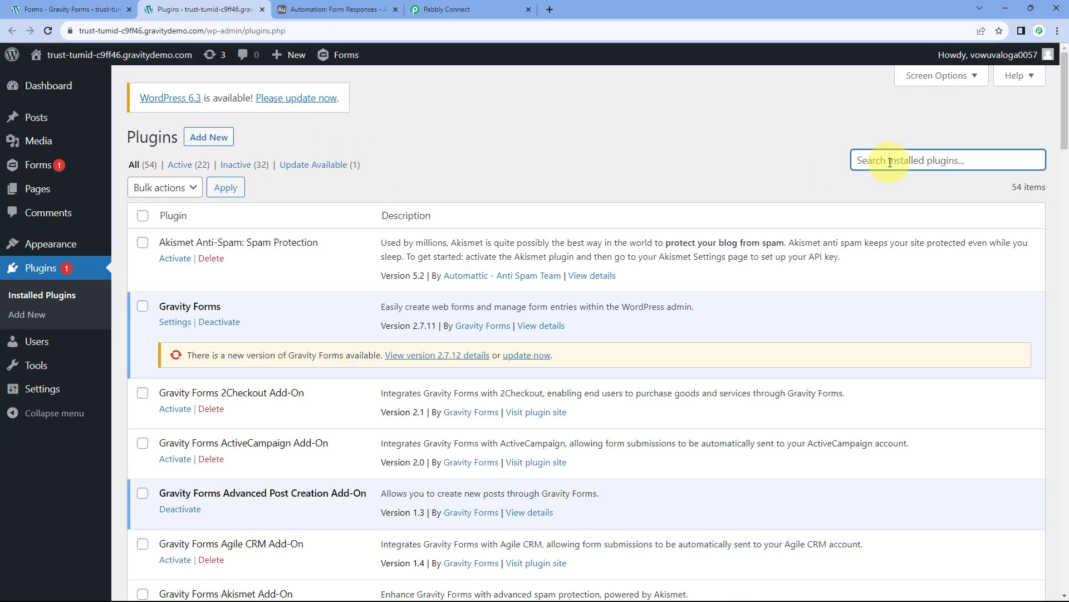
pyautogui.write('Webhooks')
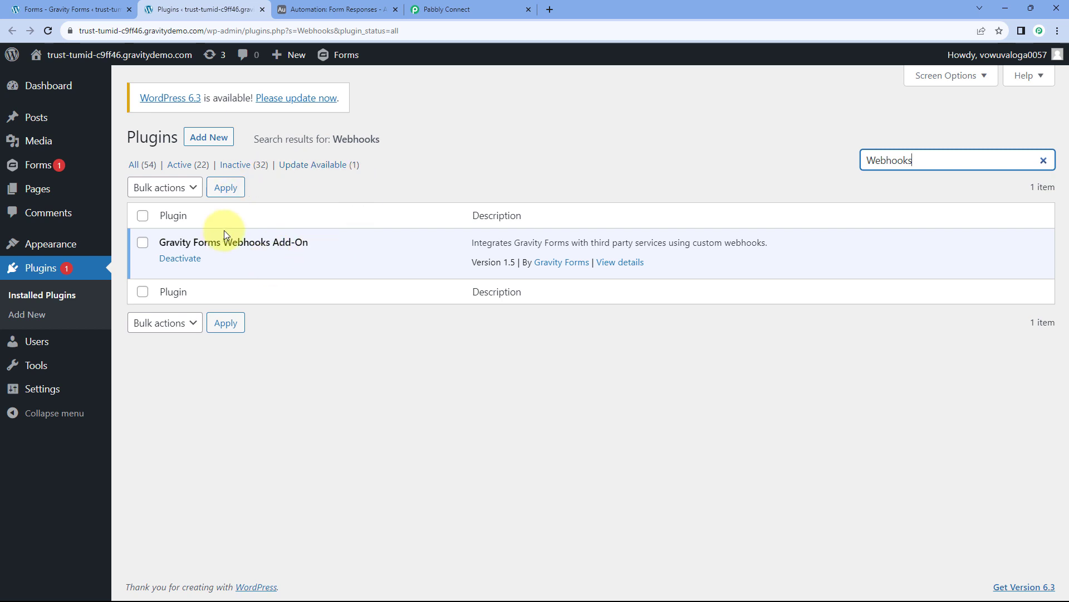
pyautogui.click(262, 10)
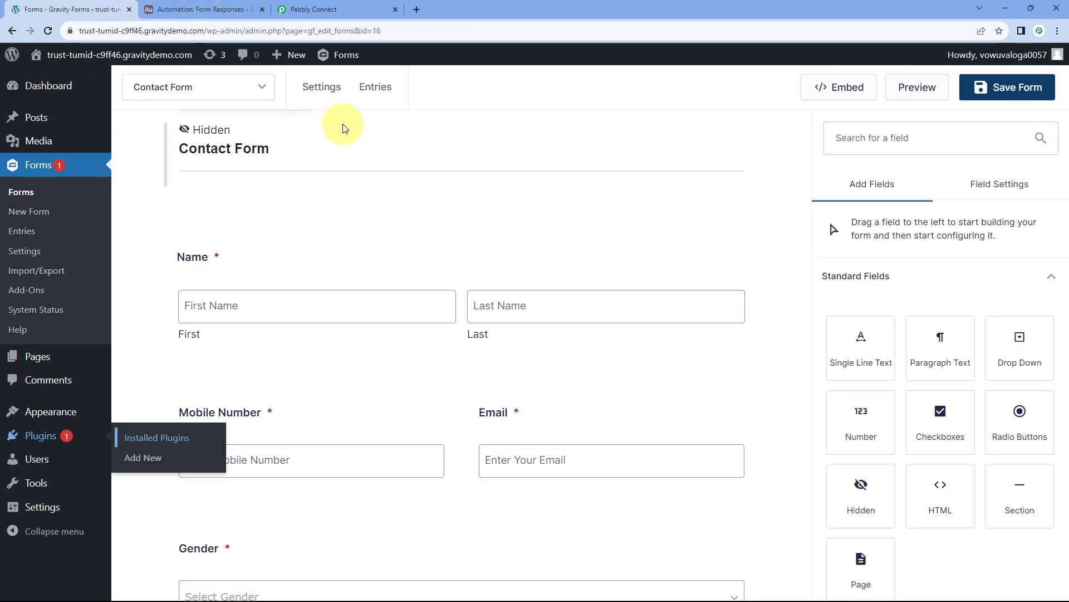
# Add a new webhook feed to the Contact Form named 'Pabbly Connect'.
pyautogui.moveTo(320, 88)
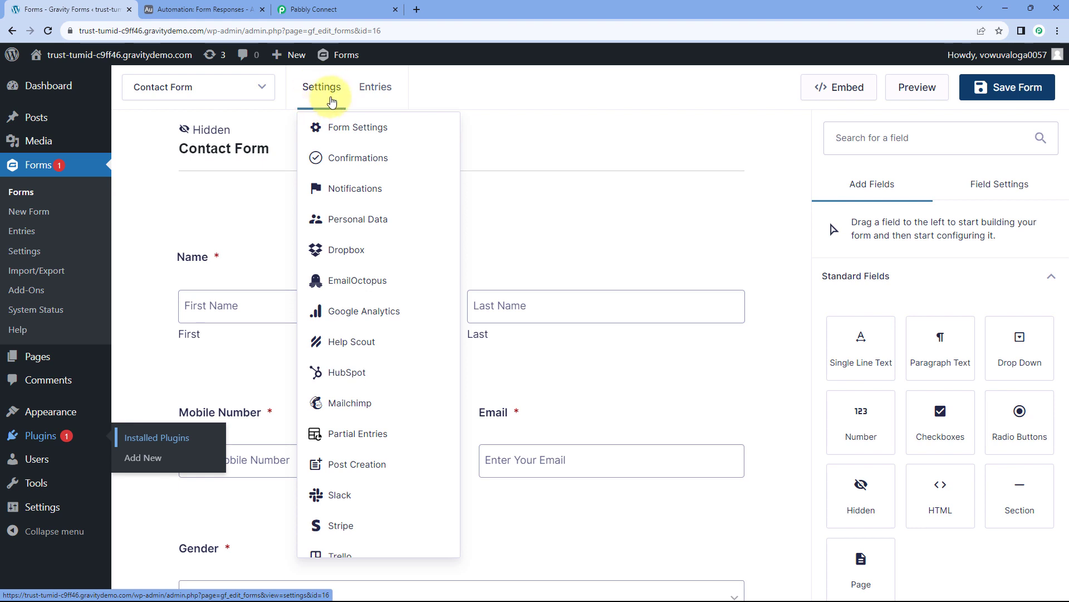
pyautogui.scroll(-2, 355, 270)
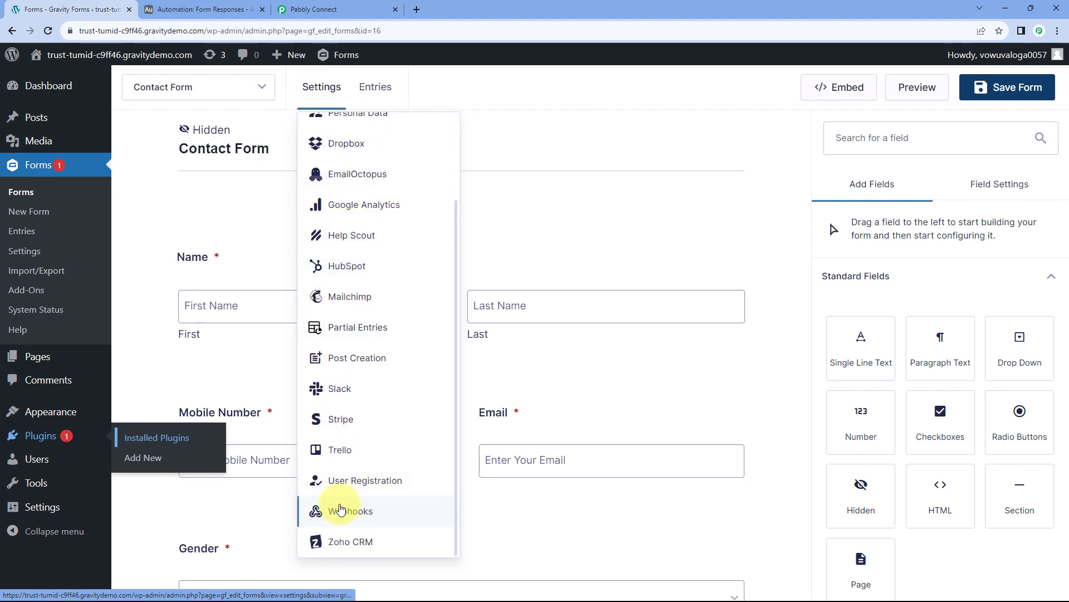
pyautogui.click(358, 513)
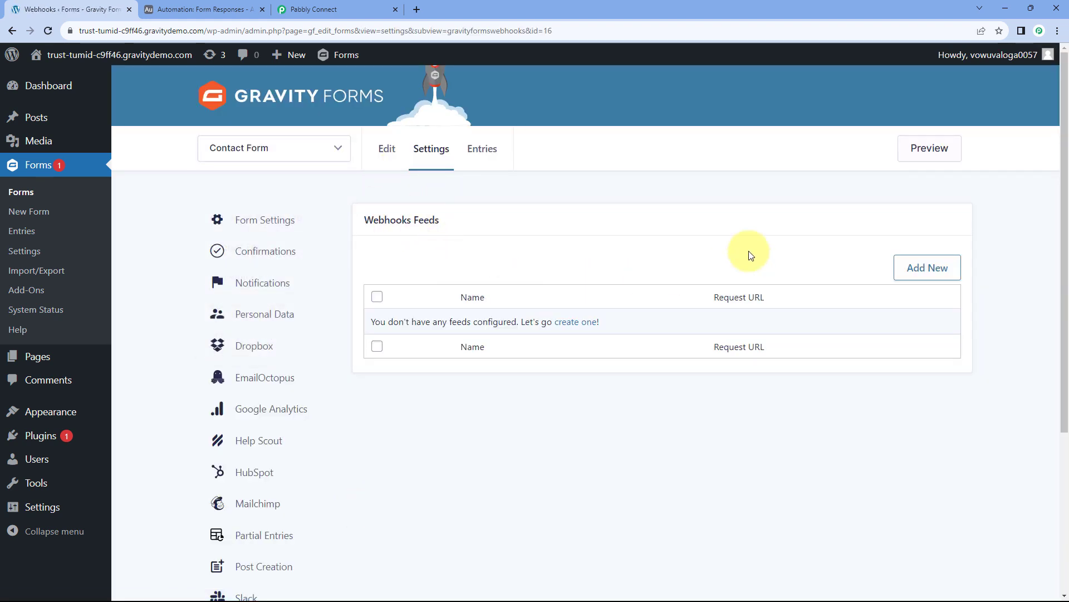
pyautogui.click(924, 272)
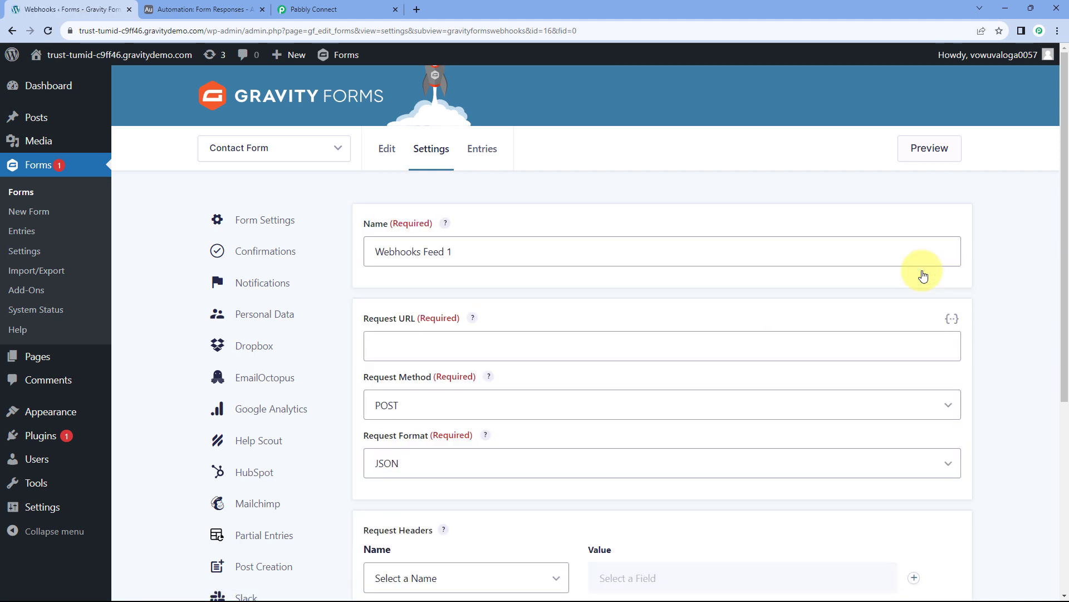
pyautogui.moveTo(482, 261); pyautogui.dragTo(362, 259)
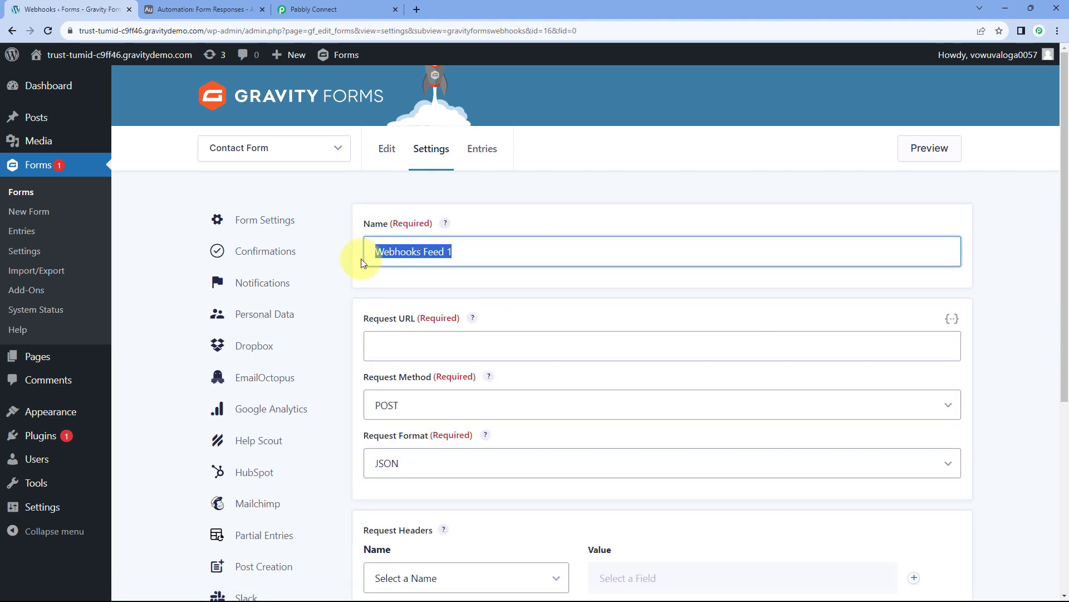
pyautogui.write('Pabbly C')
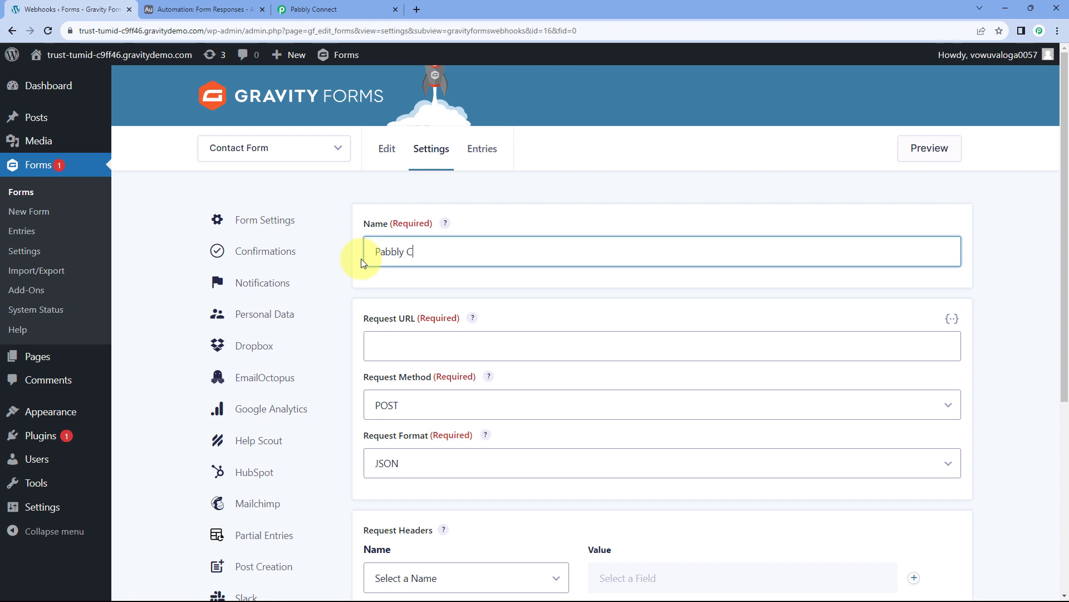
pyautogui.write('onnect')
# Paste the copied Pabbly Connect webhook URL as the feed's Request URL.
pyautogui.scroll(-1, 361, 259)
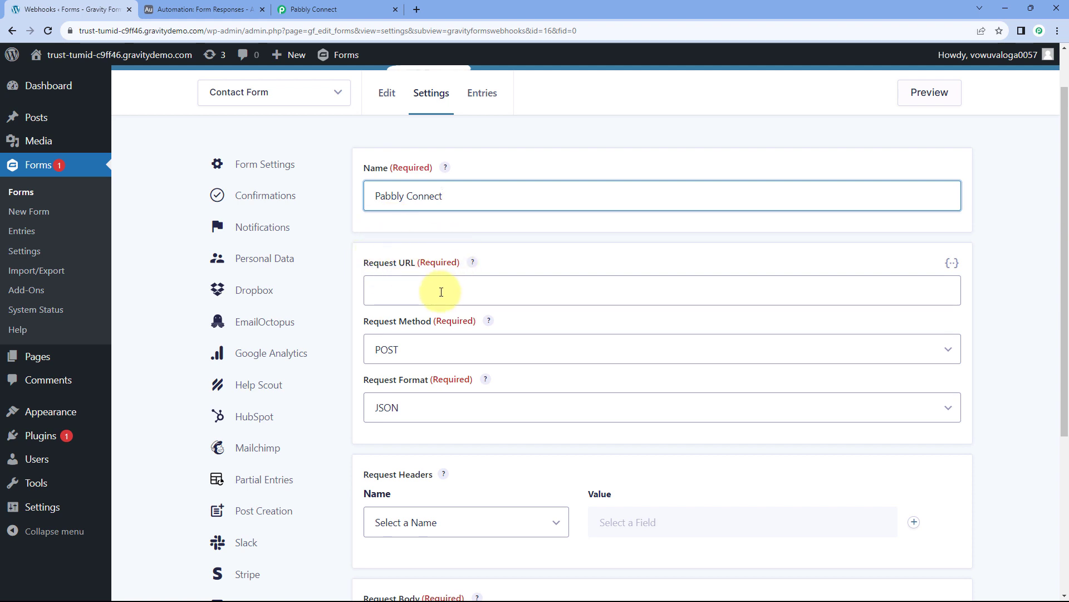
pyautogui.click(335, 9)
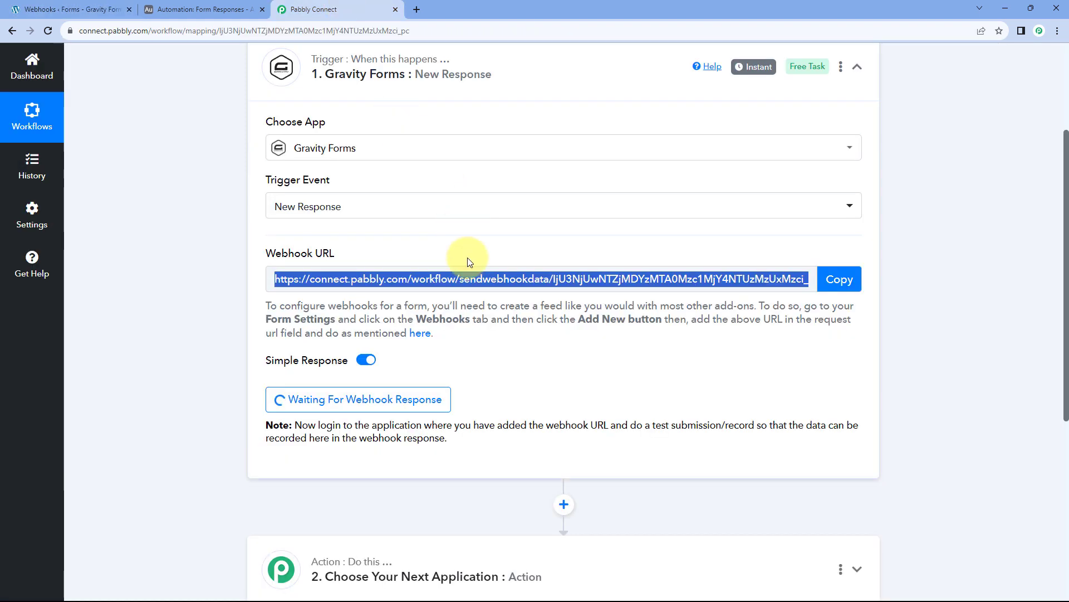
pyautogui.click(838, 279)
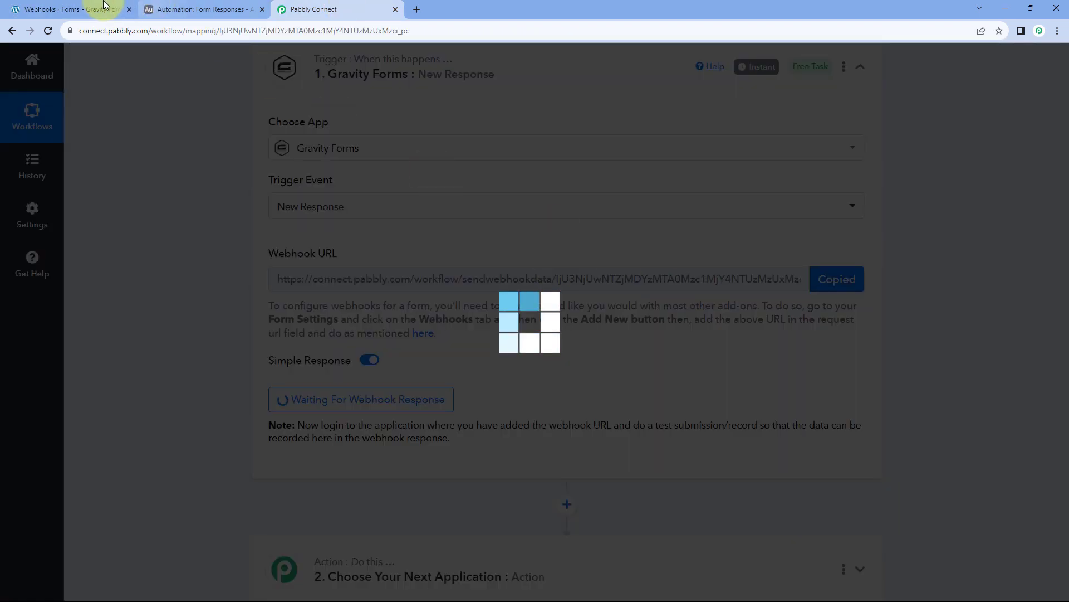
pyautogui.click(104, 5)
pyautogui.click(382, 286)
pyautogui.rightClick(396, 288)
pyautogui.click(418, 369)
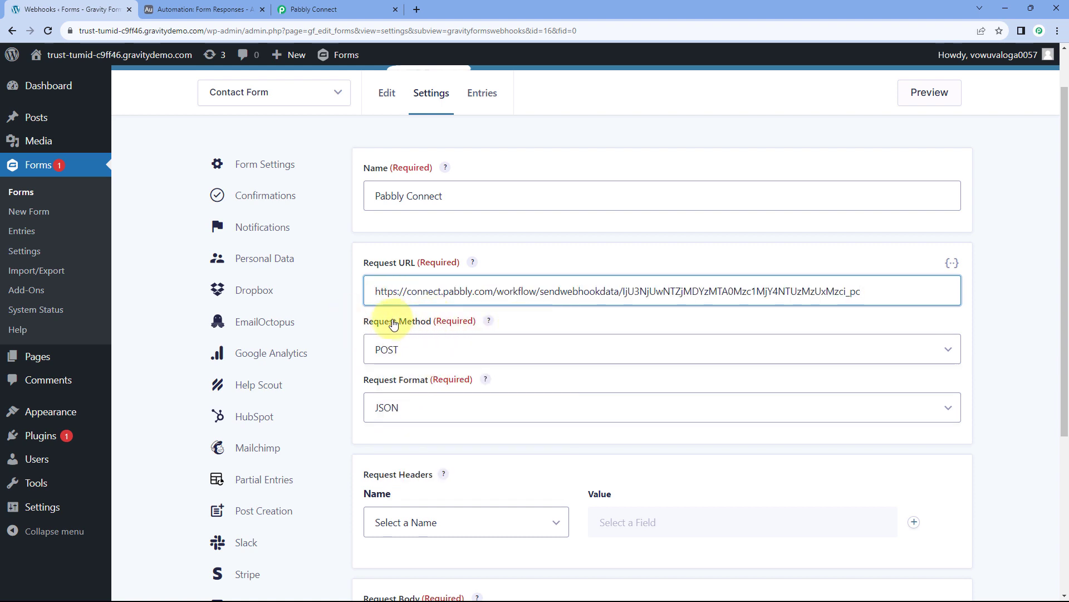
# Keep POST method and JSON format, save the feed, and reopen the Contact Form editor.
pyautogui.click(433, 353)
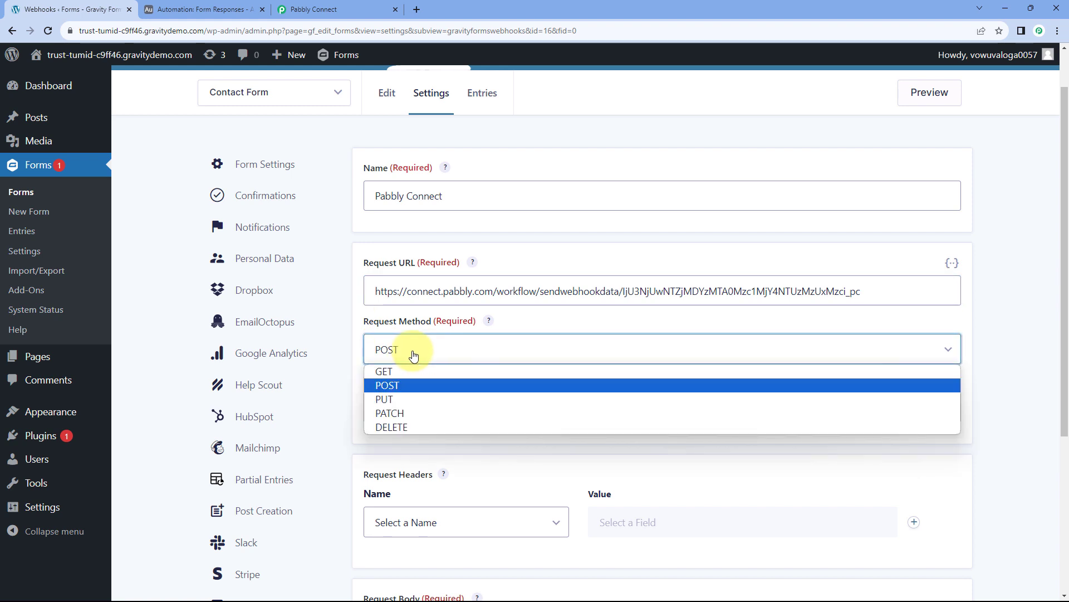
pyautogui.click(396, 385)
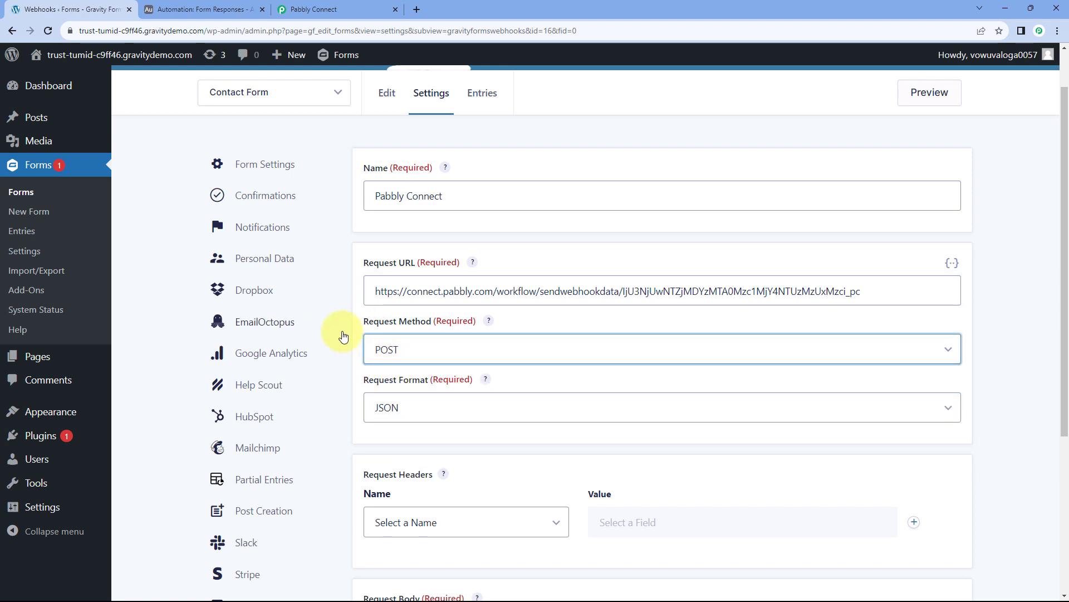
pyautogui.scroll(-2, 393, 332)
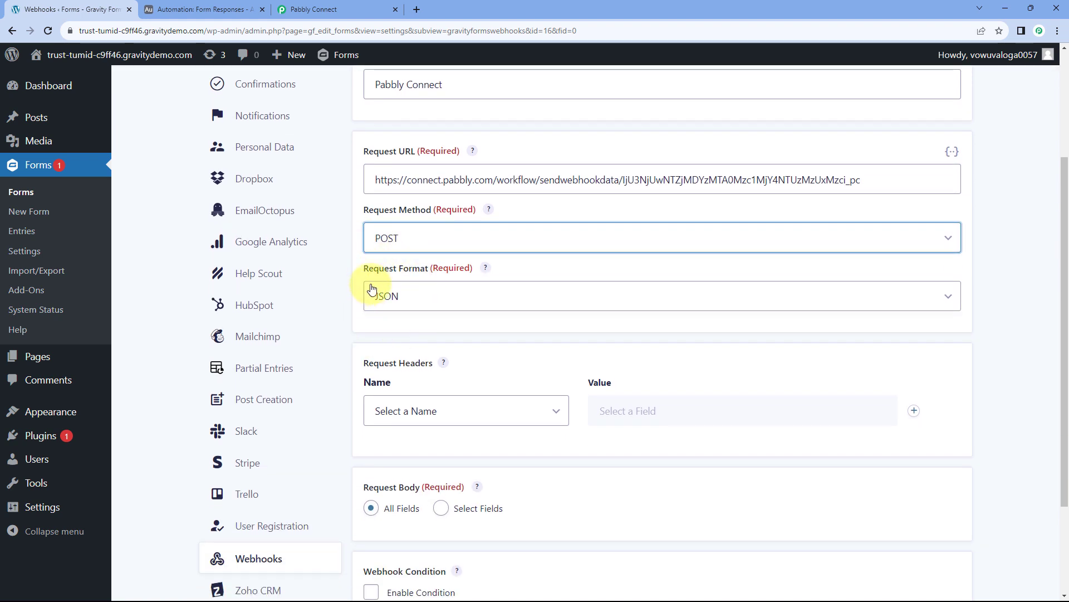
pyautogui.click(451, 298)
pyautogui.click(390, 319)
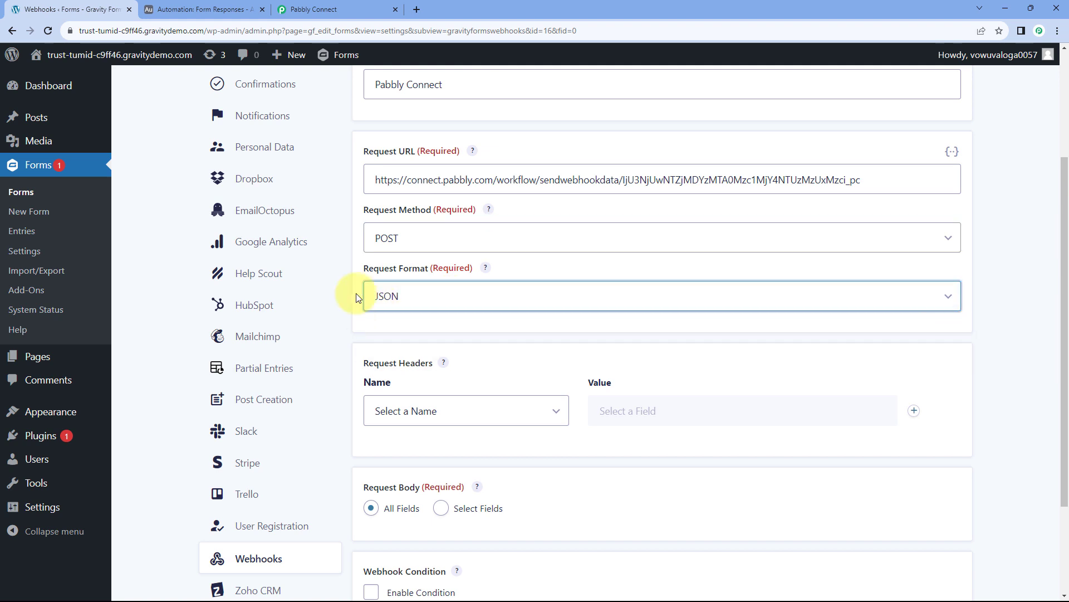
pyautogui.scroll(-1, 391, 313)
pyautogui.scroll(-2, 392, 313)
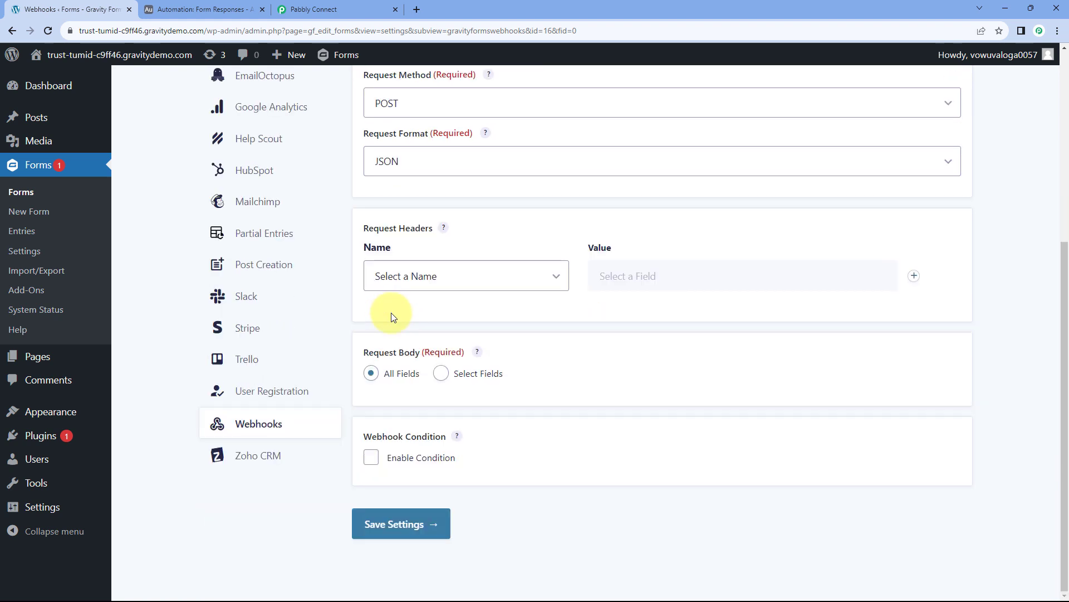
pyautogui.click(413, 524)
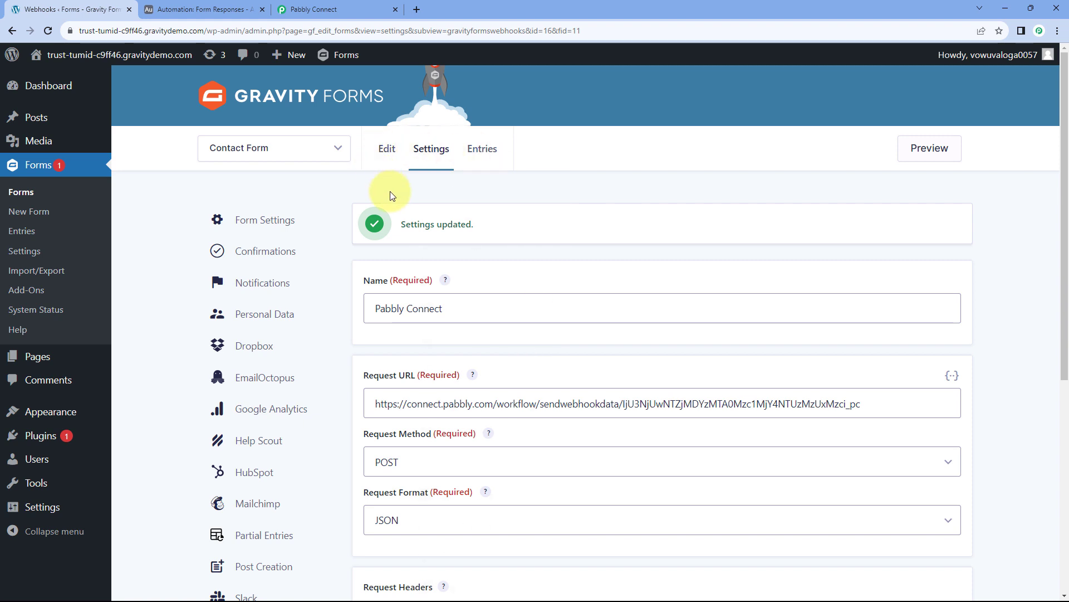
pyautogui.click(397, 155)
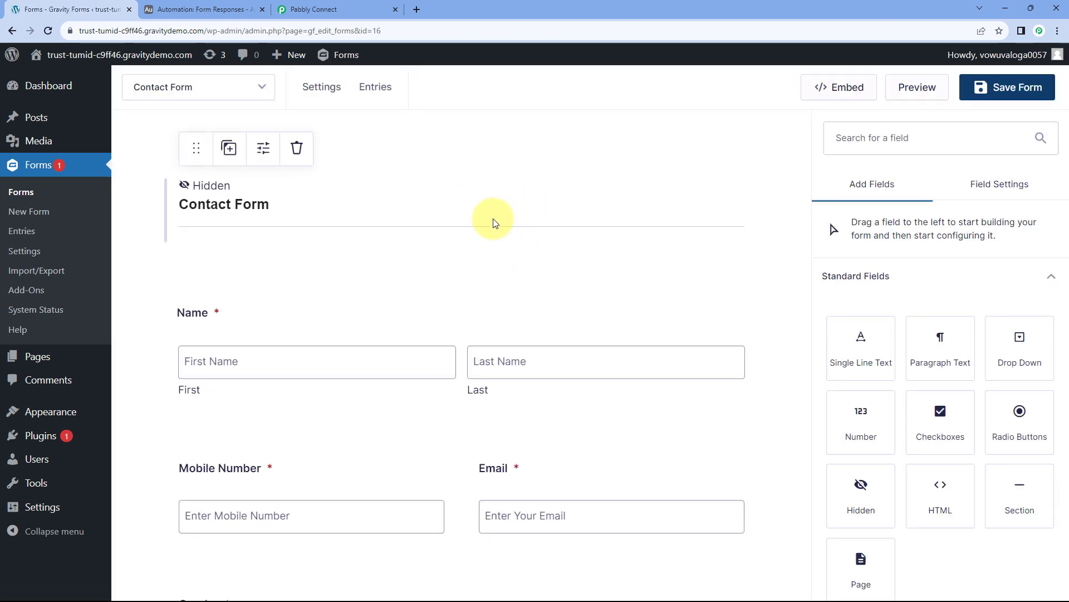
pyautogui.scroll(-1, 492, 224)
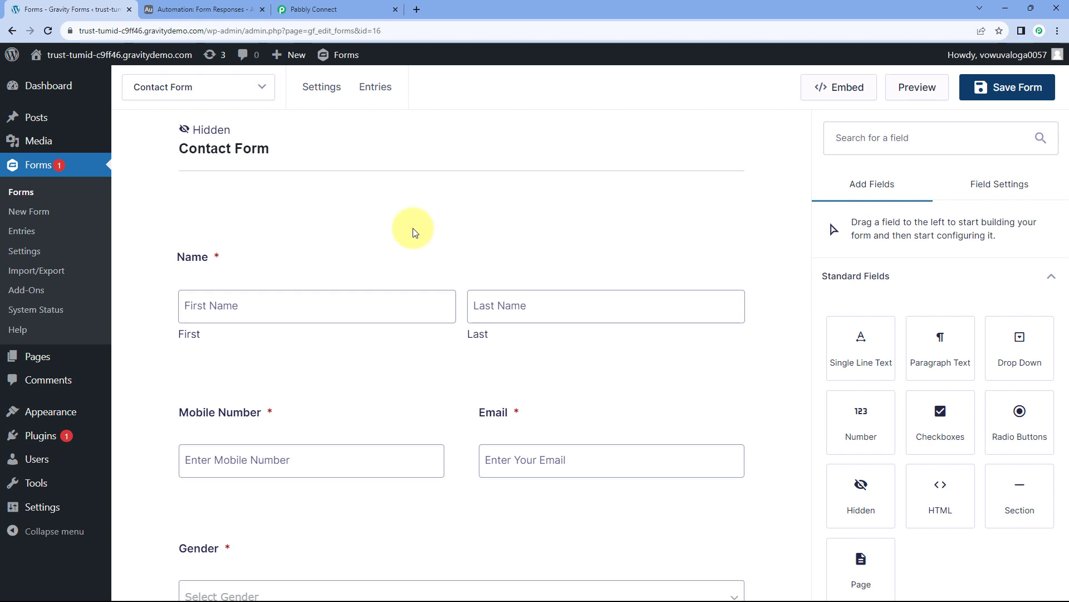
# Return to the Pabbly Connect workflow and scroll to the trigger awaiting a webhook response.
pyautogui.click(334, 10)
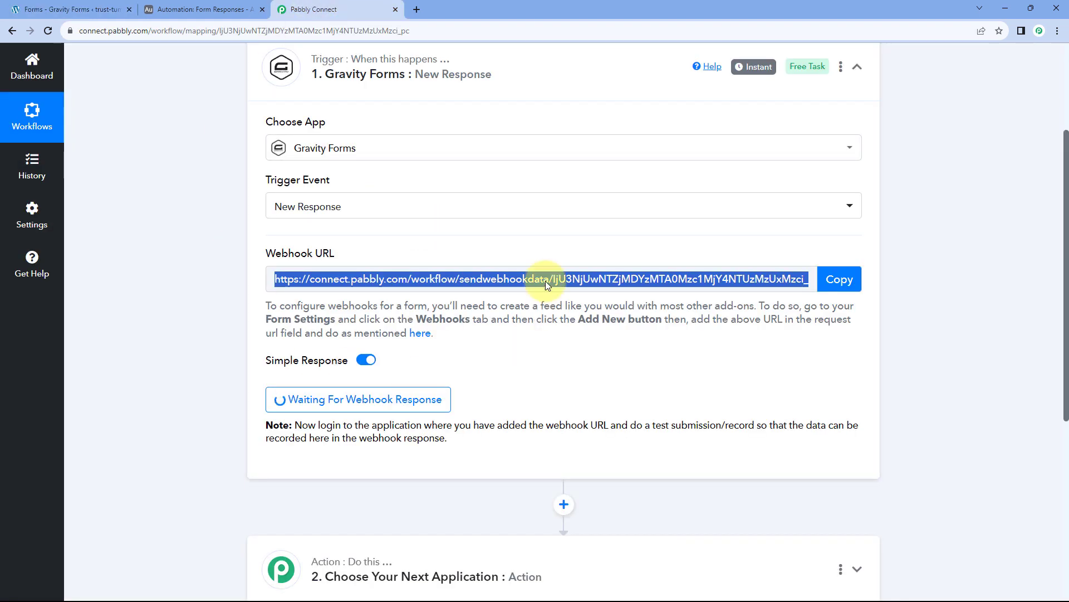
pyautogui.click(530, 359)
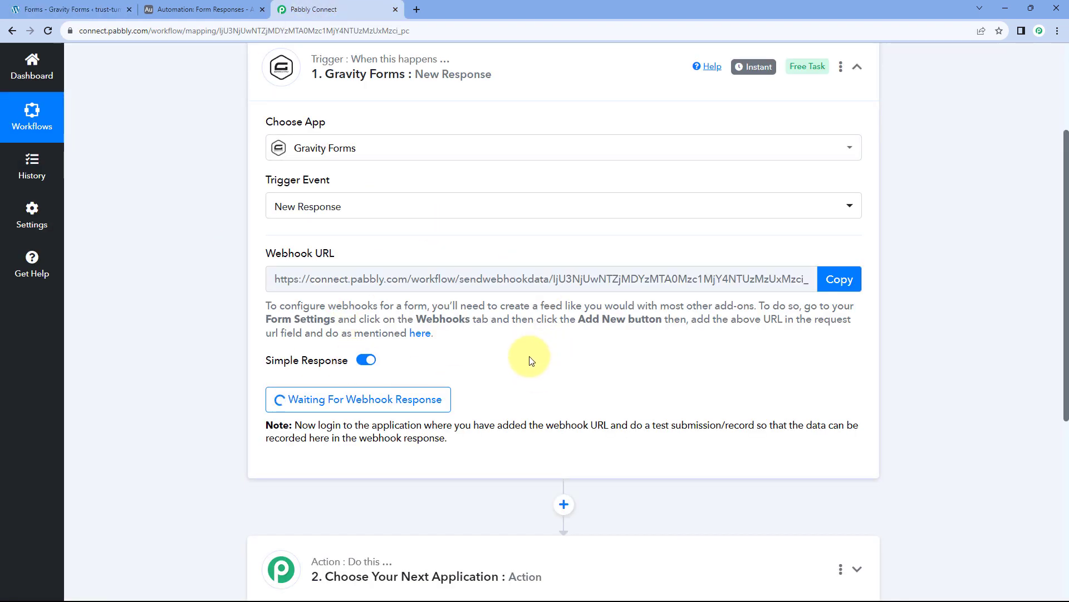
pyautogui.scroll(-2, 529, 360)
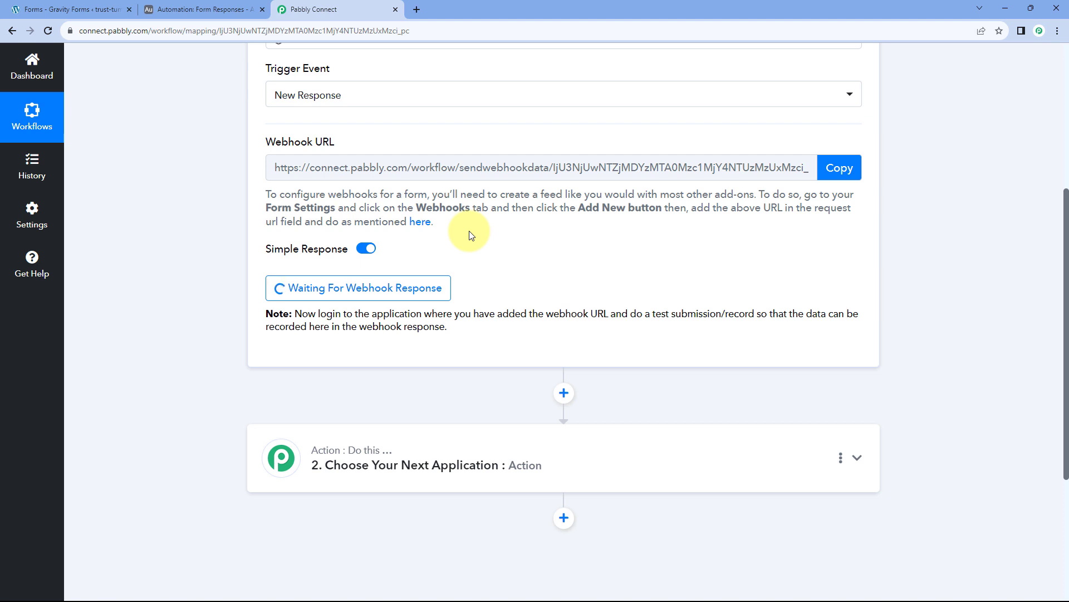
# Save the Contact Form and open its live preview.
pyautogui.click(78, 9)
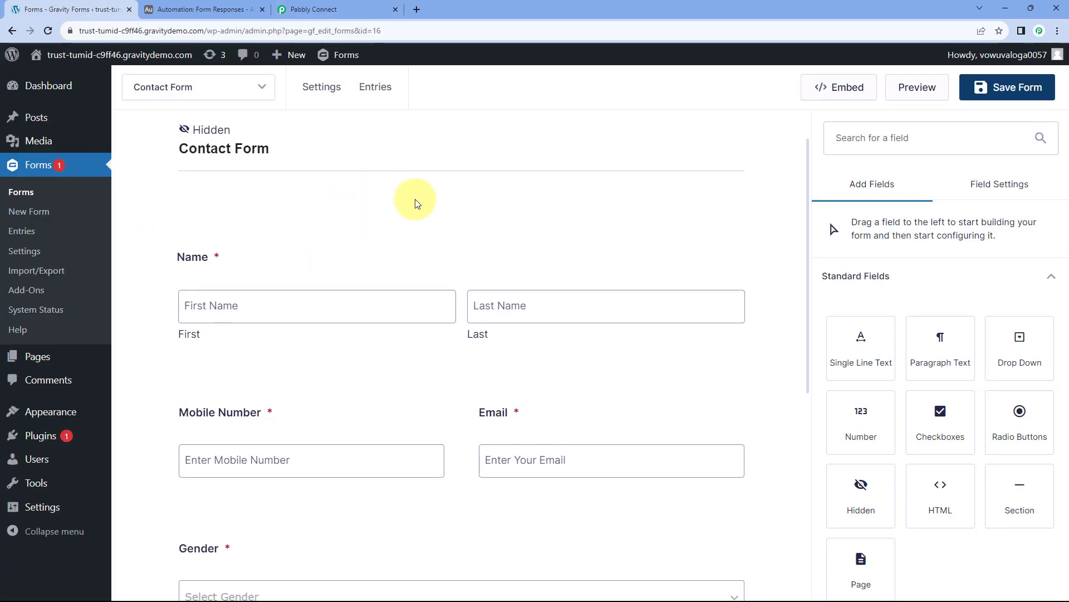
pyautogui.click(964, 87)
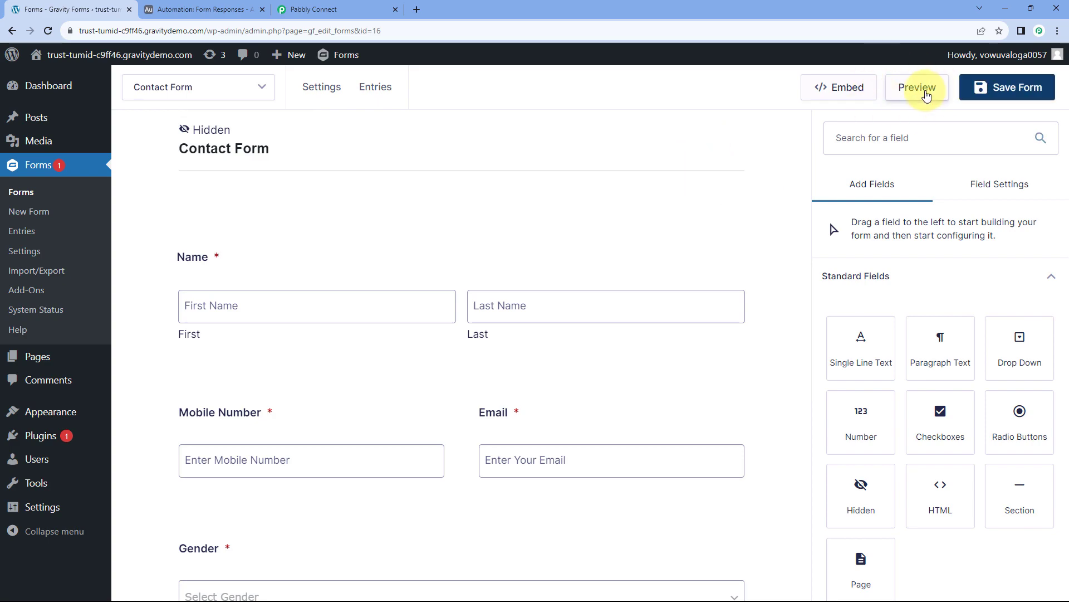
pyautogui.click(925, 90)
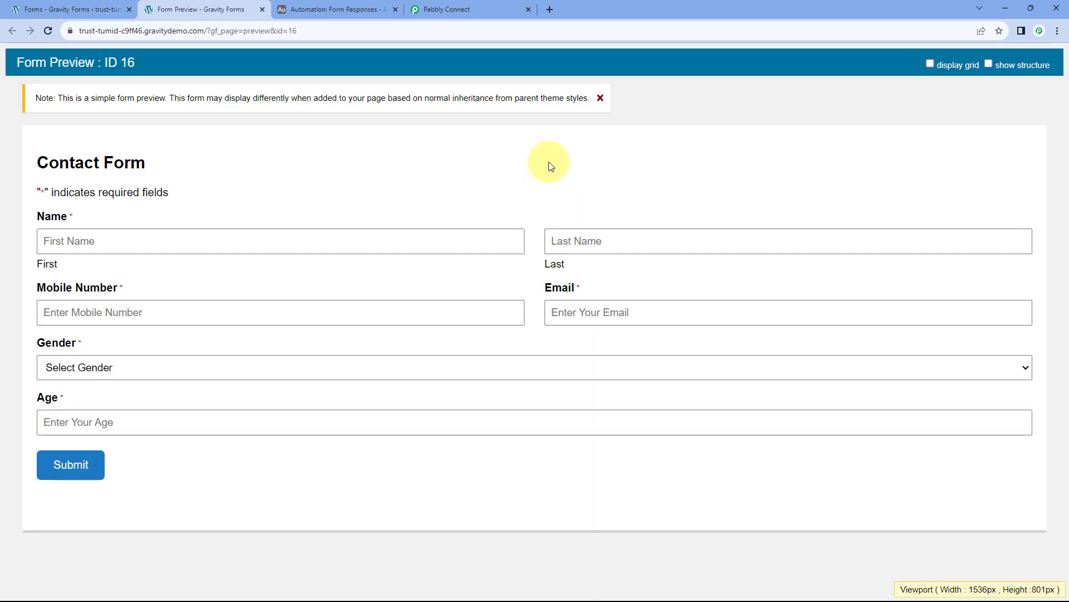
pyautogui.click(600, 98)
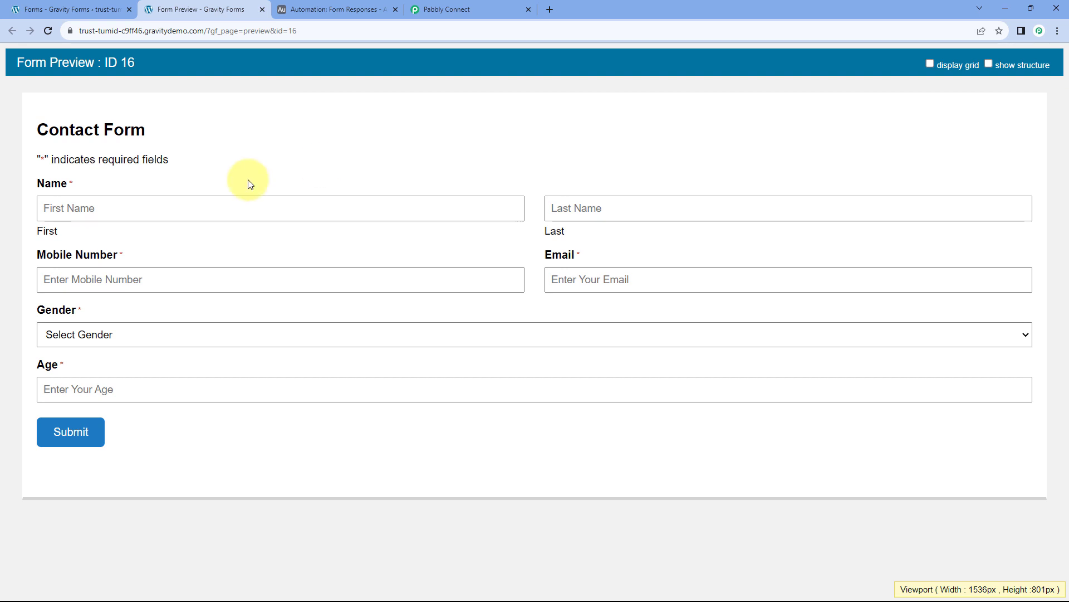
# Fill in the test first name, last name, mobile number and email address.
pyautogui.click(146, 196)
pyautogui.write('Demo')
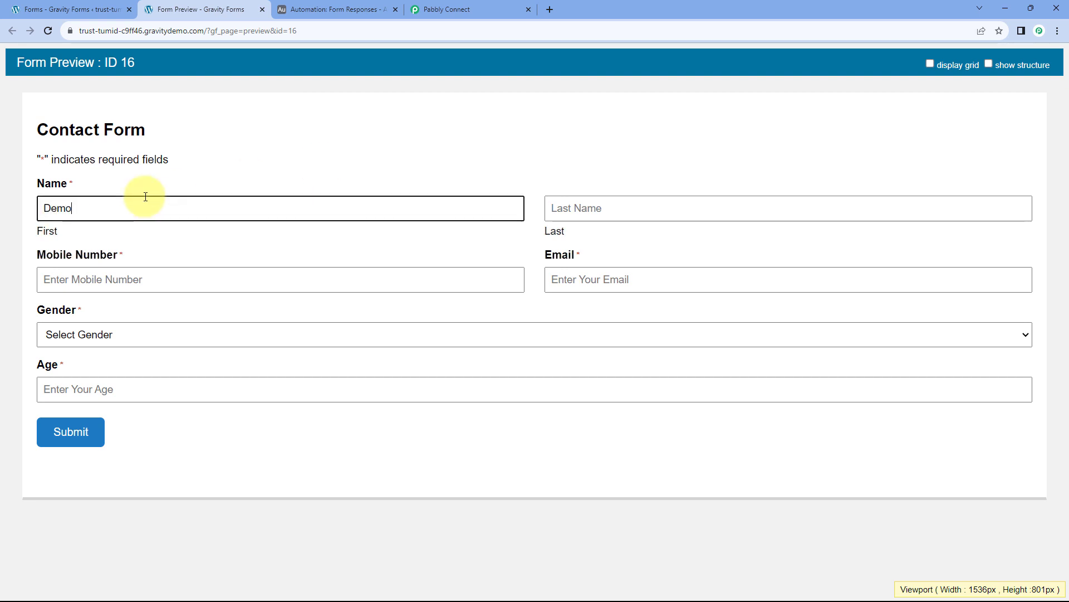
pyautogui.press('Tab')
pyautogui.write('User')
pyautogui.press('Tab')
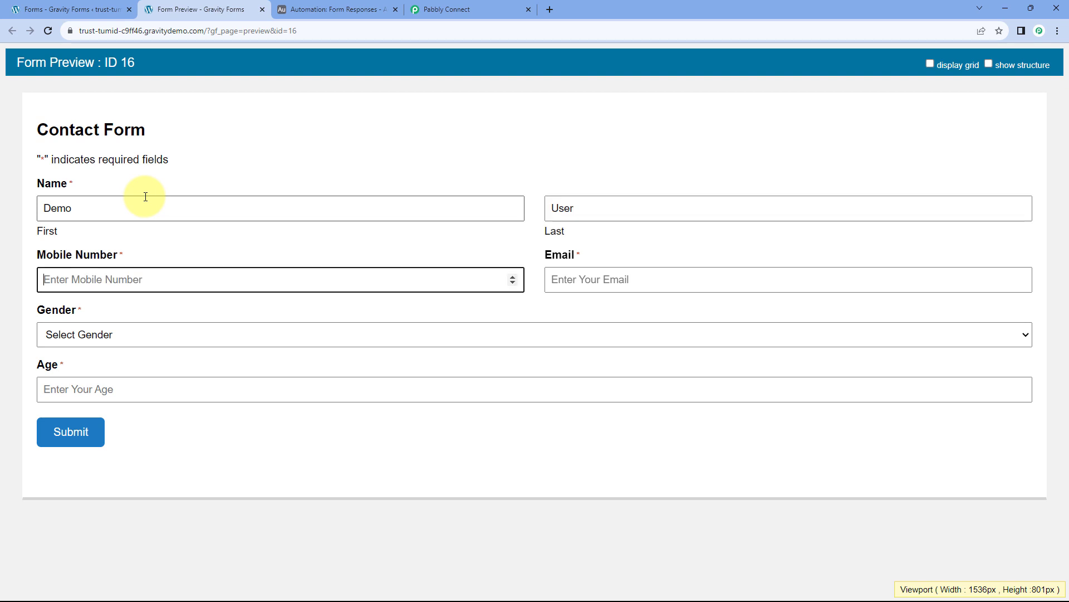
pyautogui.write('123456')
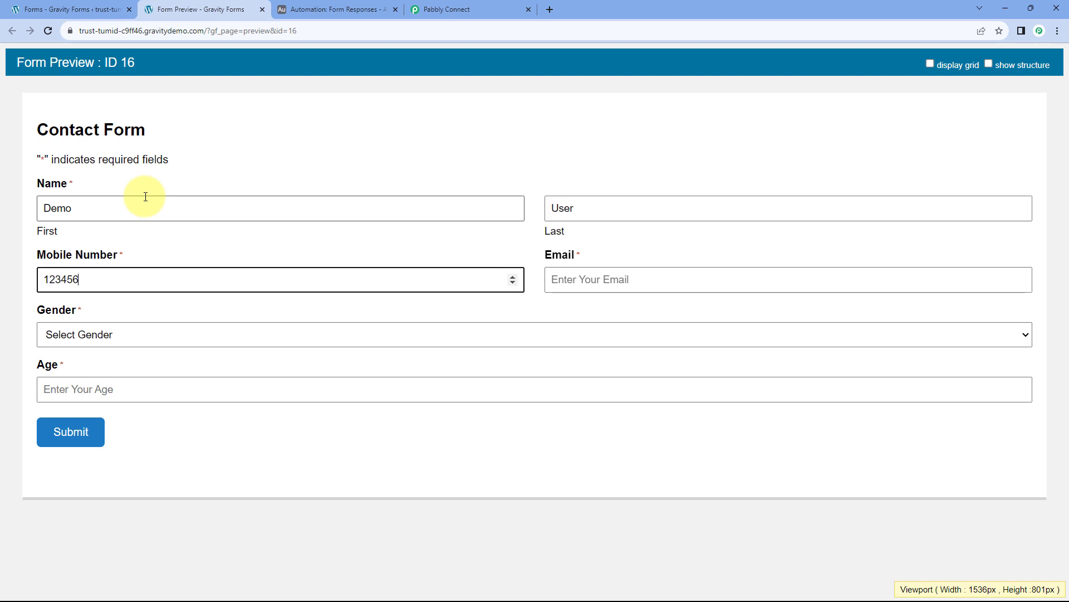
pyautogui.write('7890')
pyautogui.press('Tab')
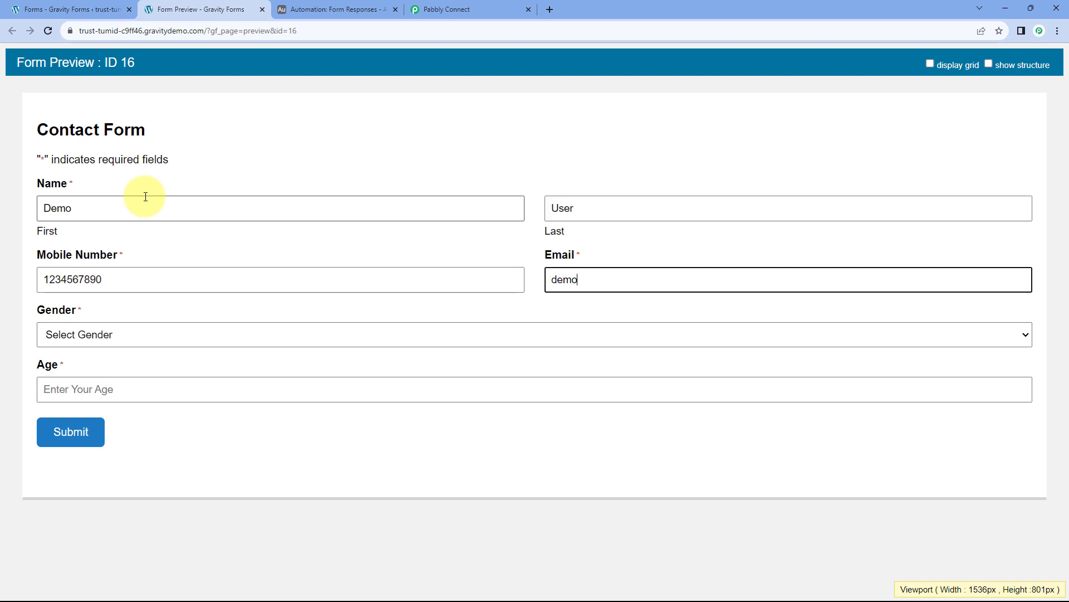
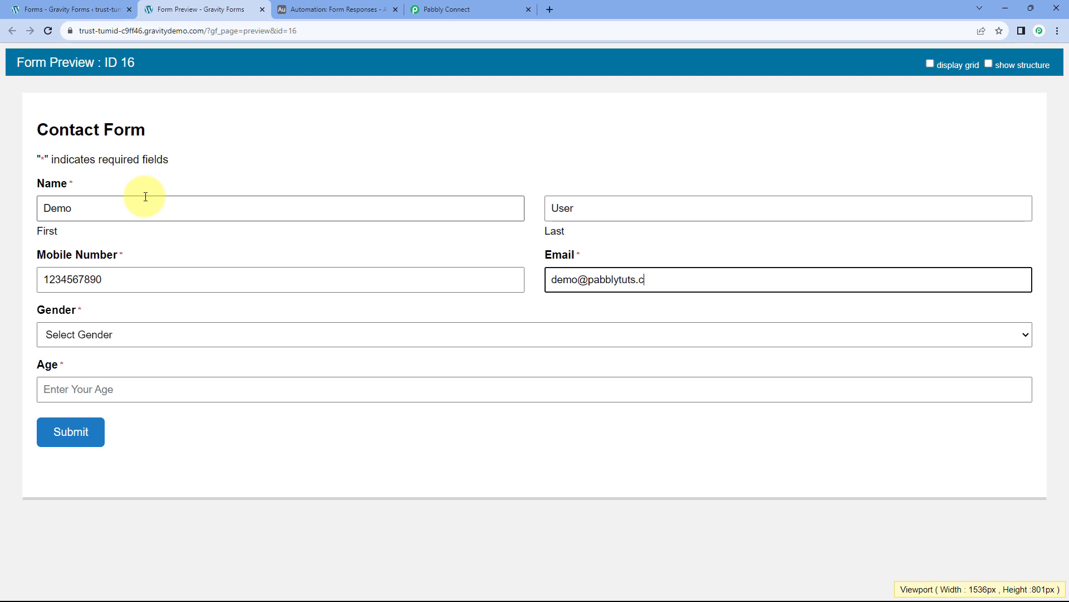
pyautogui.press('Tab')
# Choose gender Male, enter age 25, submit the form, and return to Pabbly Connect.
pyautogui.click(99, 329)
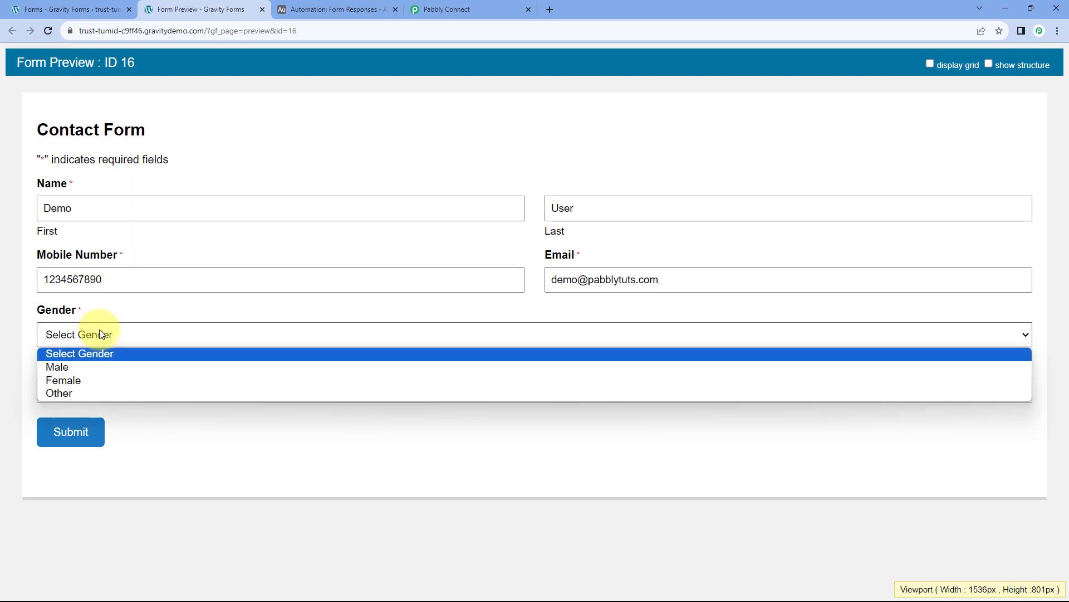
pyautogui.click(69, 370)
pyautogui.click(82, 390)
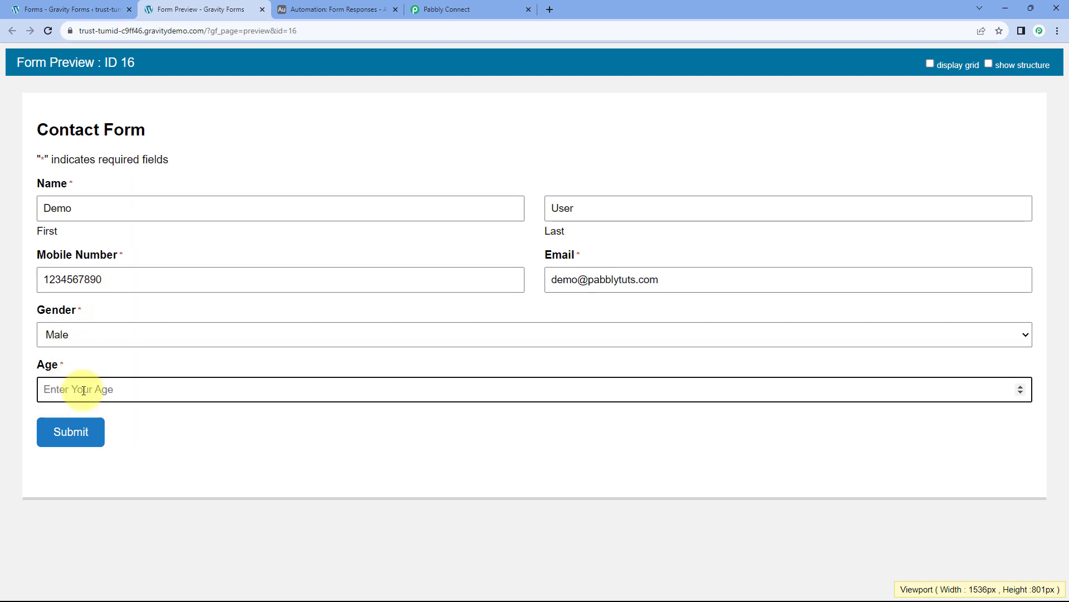
pyautogui.write('25')
pyautogui.click(77, 442)
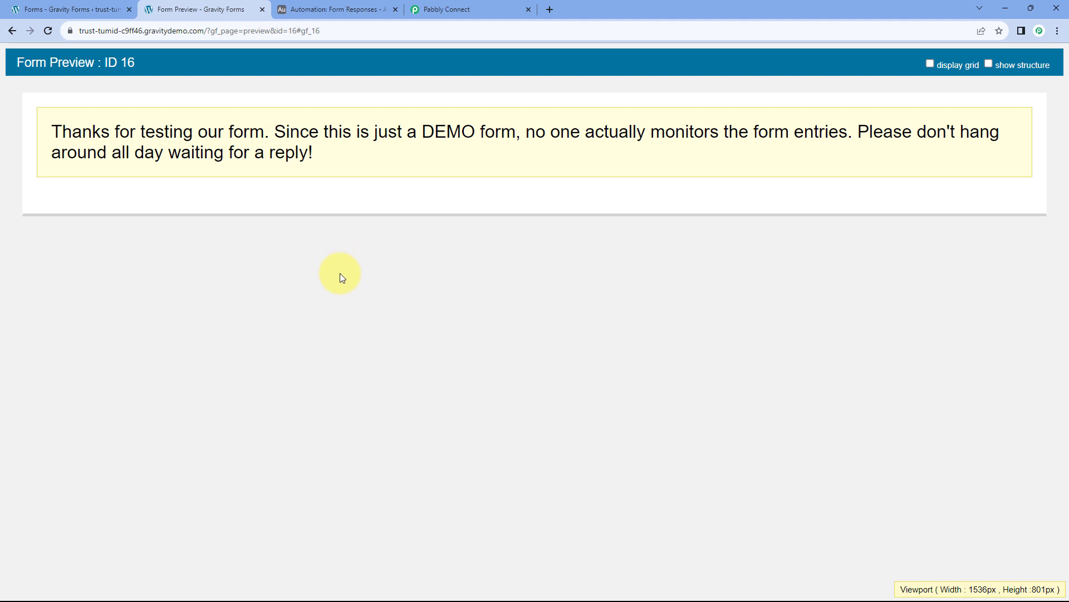
pyautogui.click(496, 9)
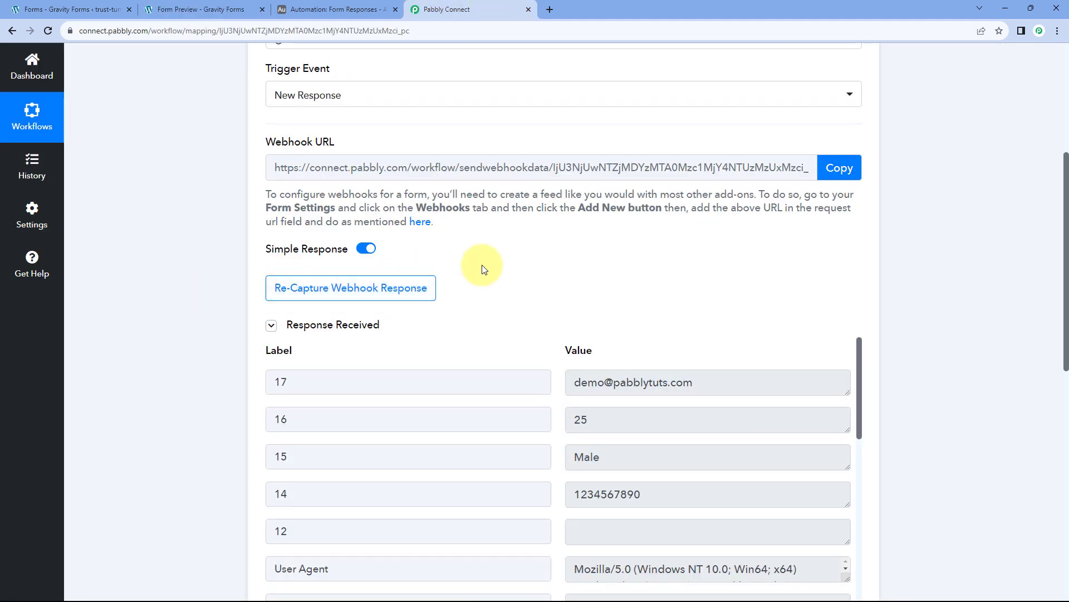
pyautogui.scroll(-3, 509, 246)
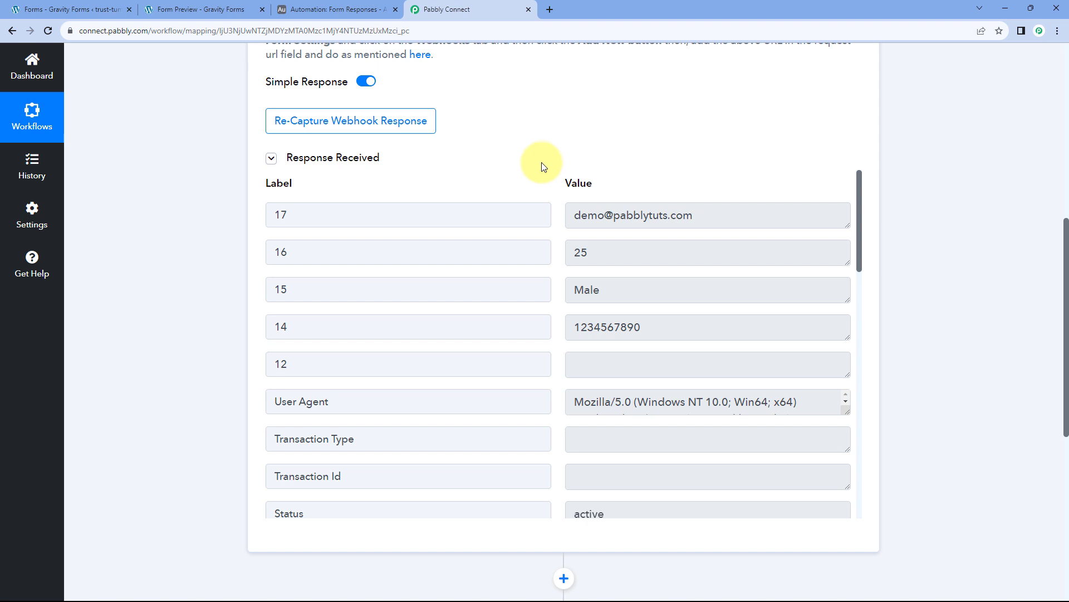
pyautogui.moveTo(717, 214); pyautogui.dragTo(568, 216)
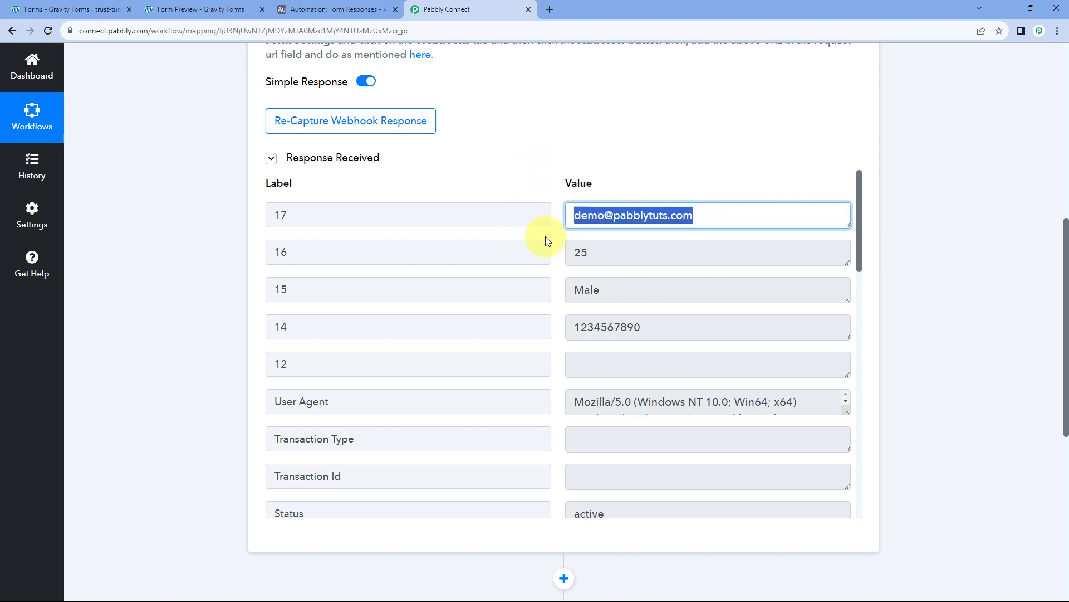
pyautogui.moveTo(594, 254); pyautogui.dragTo(571, 253)
pyautogui.moveTo(618, 292); pyautogui.dragTo(556, 293)
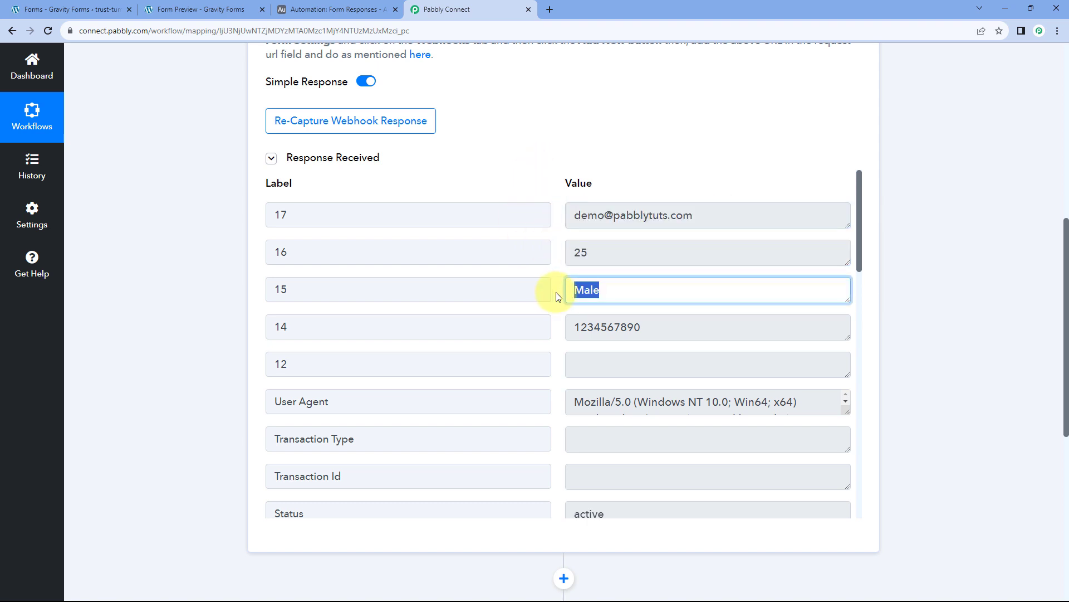
pyautogui.moveTo(653, 327); pyautogui.dragTo(555, 326)
pyautogui.click(557, 326)
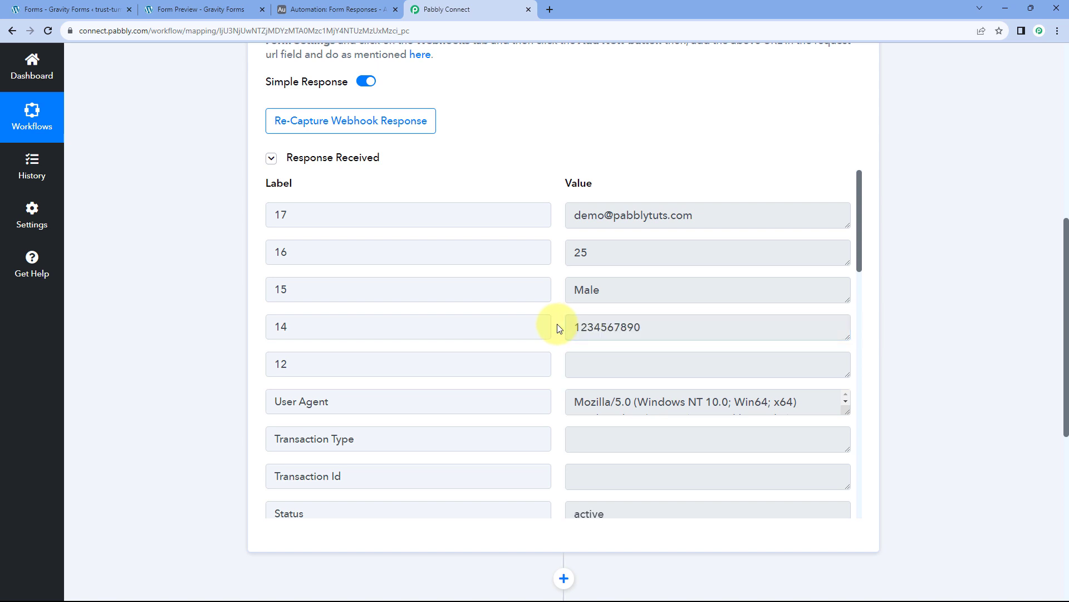
pyautogui.scroll(-7, 559, 328)
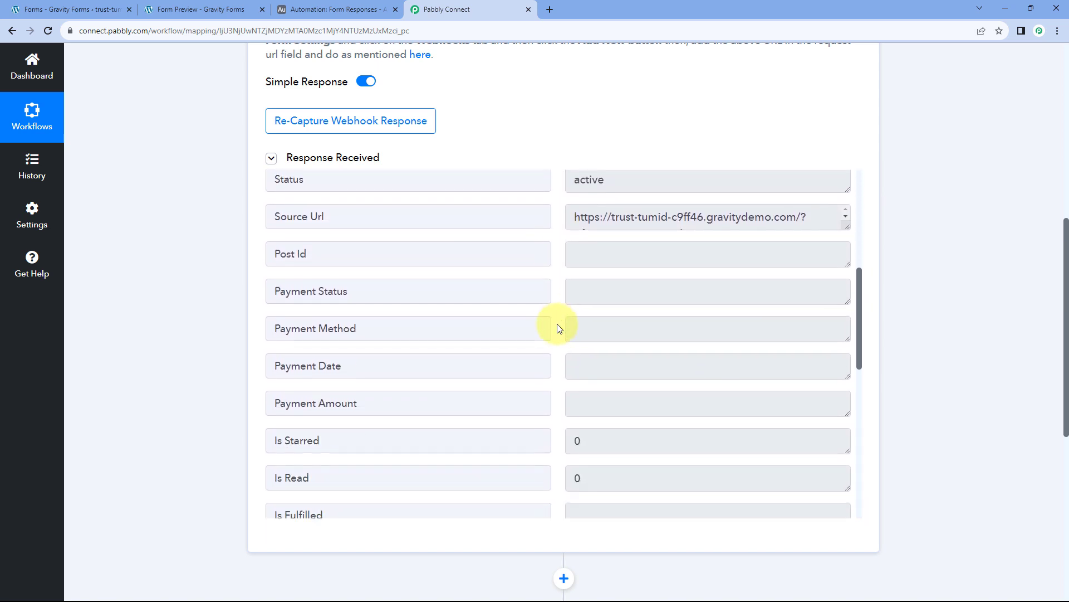
pyautogui.scroll(-7, 559, 327)
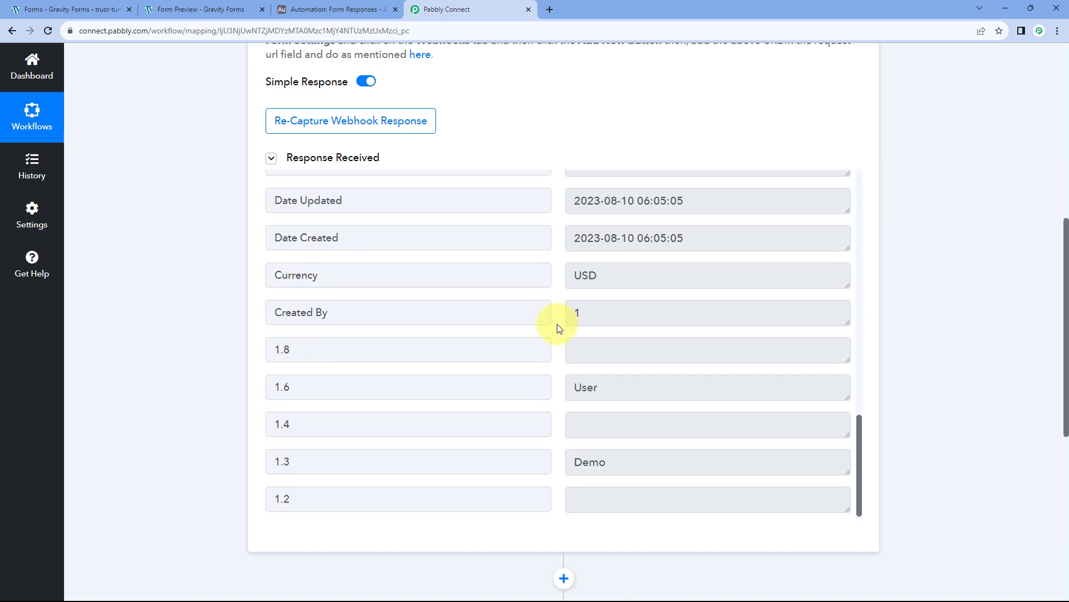
pyautogui.doubleClick(621, 456)
pyautogui.doubleClick(619, 385)
pyautogui.scroll(1, 607, 262)
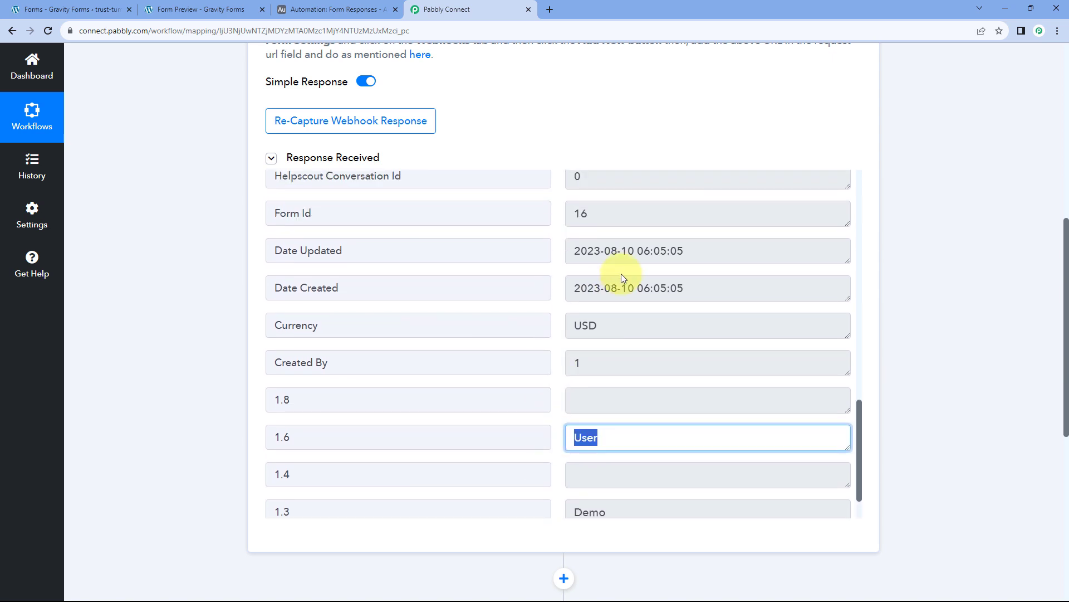
pyautogui.click(625, 287)
pyautogui.moveTo(697, 288); pyautogui.dragTo(572, 289)
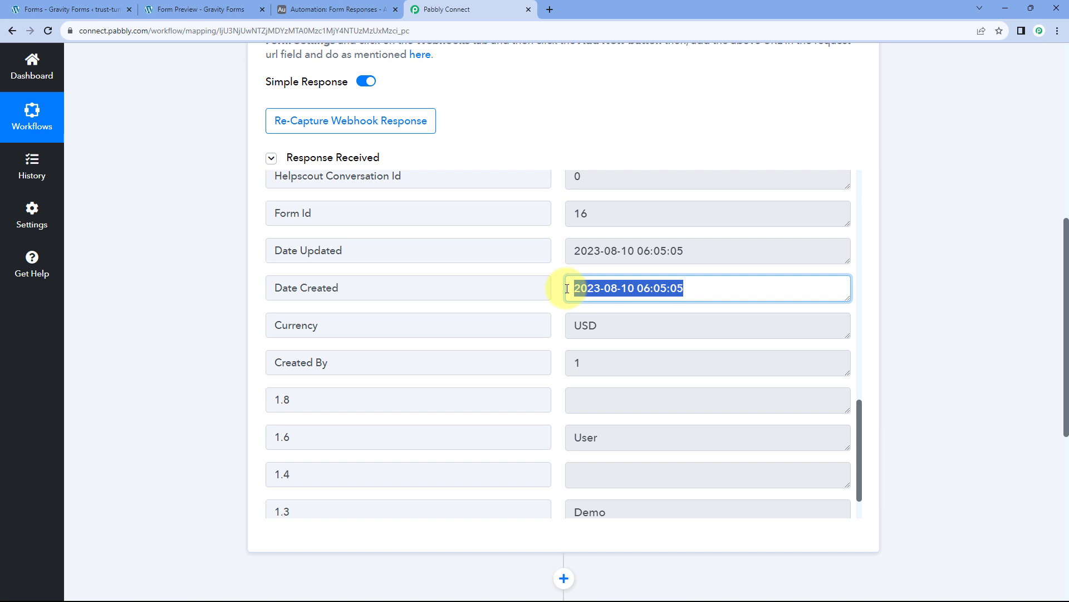
pyautogui.click(556, 287)
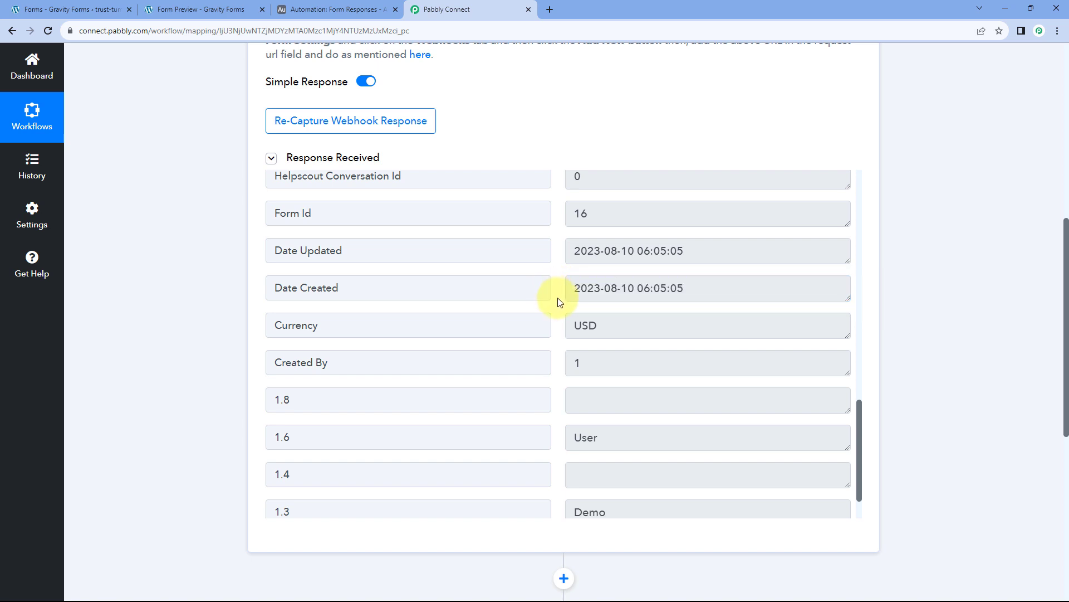
pyautogui.scroll(10, 557, 303)
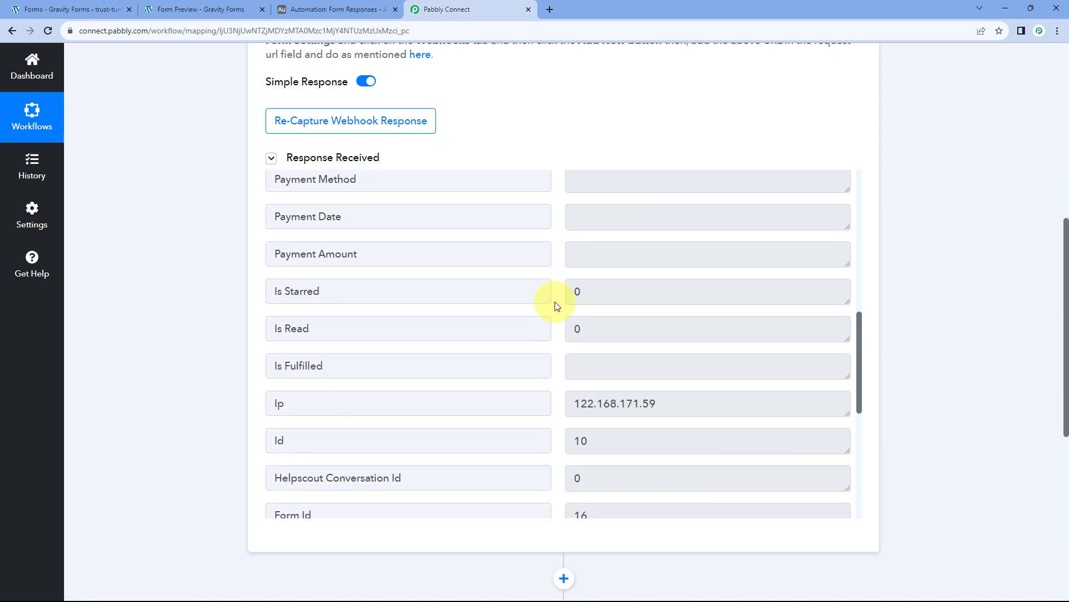
pyautogui.scroll(3, 555, 301)
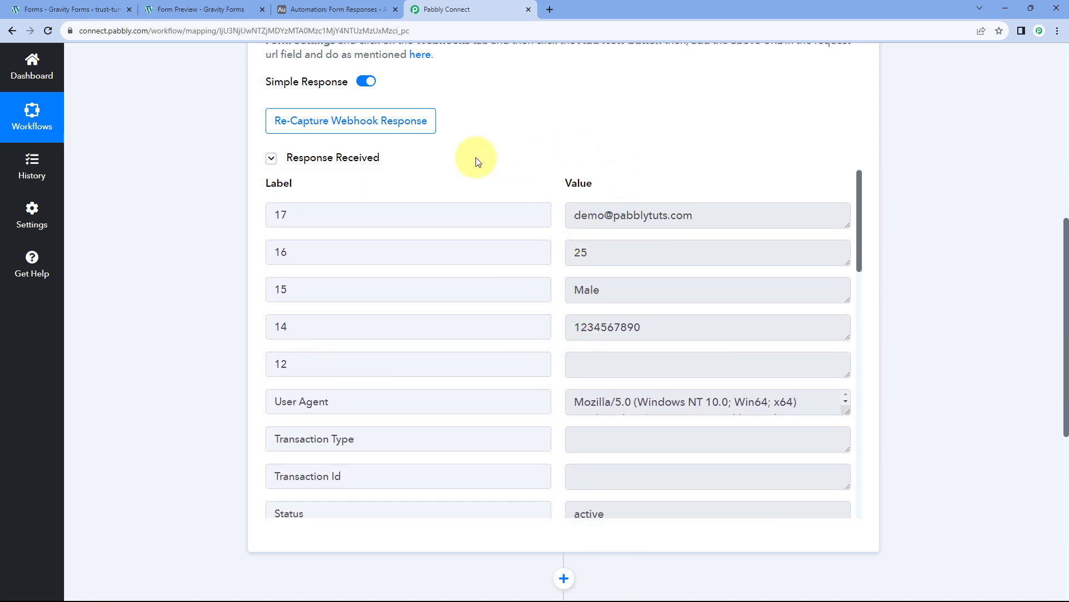
pyautogui.moveTo(579, 183)
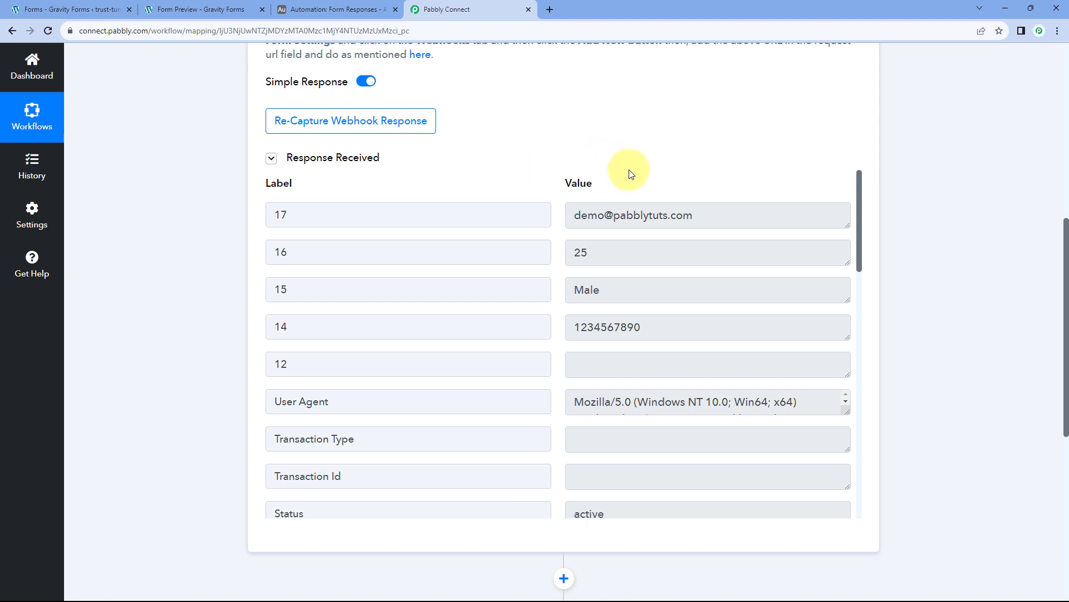
pyautogui.scroll(-2, 537, 199)
pyautogui.scroll(2, 536, 199)
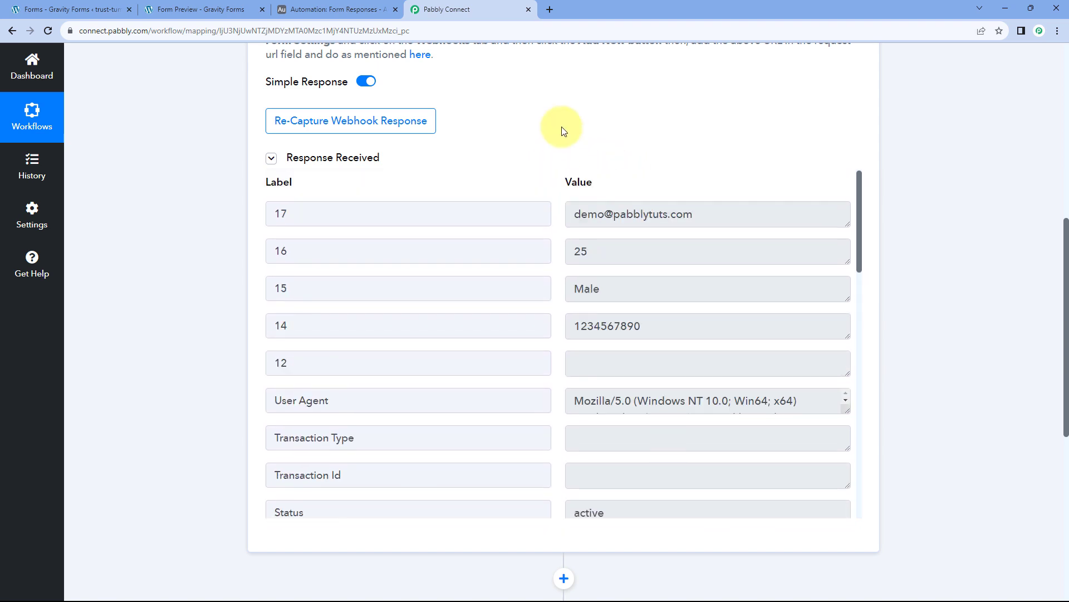
pyautogui.scroll(-1, 557, 150)
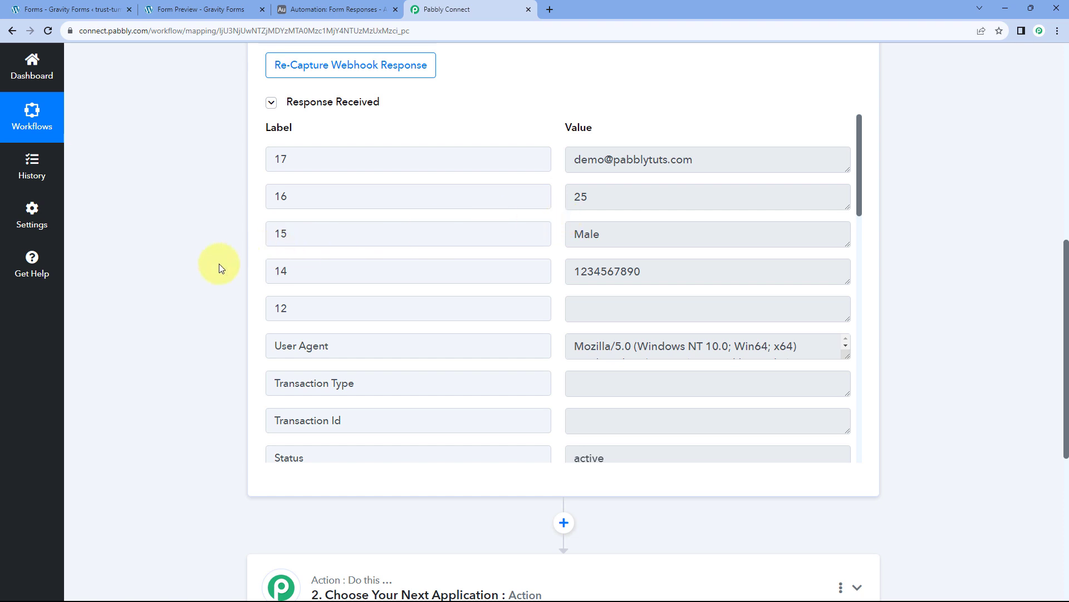
pyautogui.scroll(-6, 203, 269)
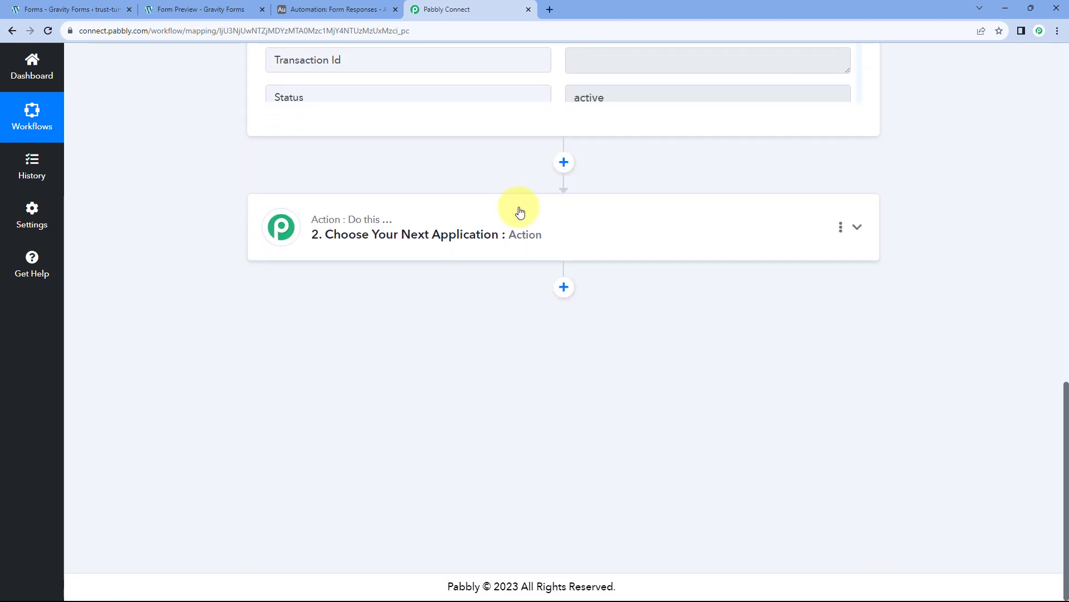
# Set the second step to Airtable with the Create Record action event.
pyautogui.click(463, 210)
pyautogui.scroll(-3, 217, 234)
pyautogui.click(343, 141)
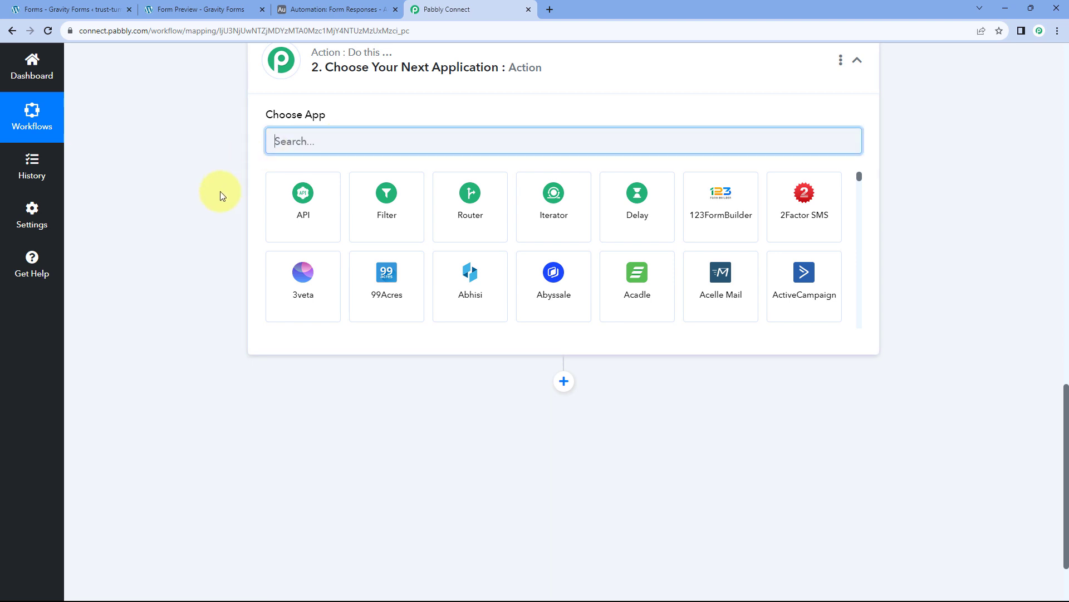
pyautogui.write('Airtable')
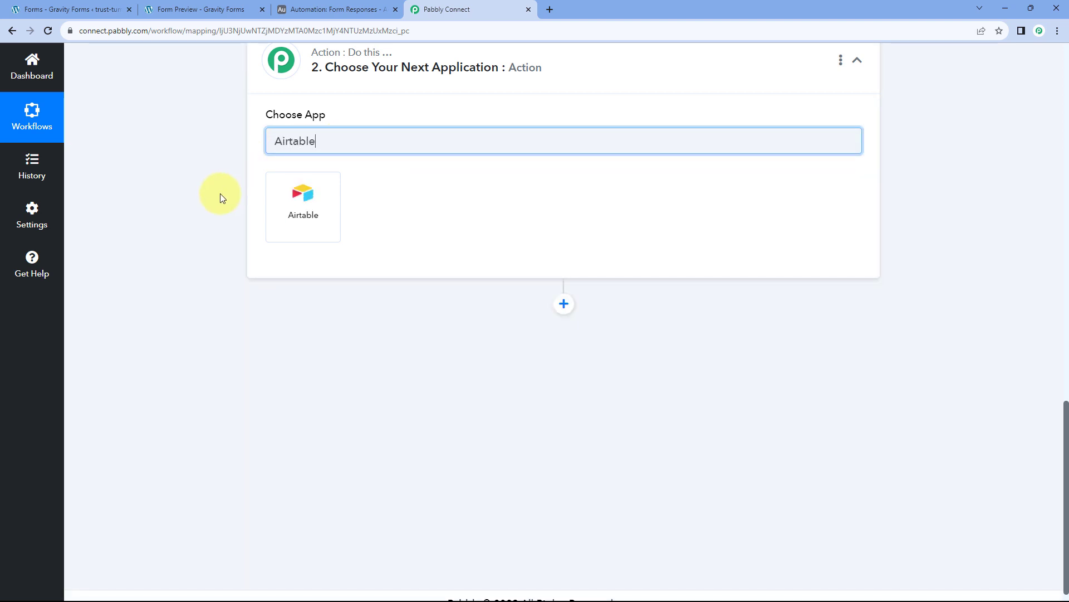
pyautogui.click(303, 198)
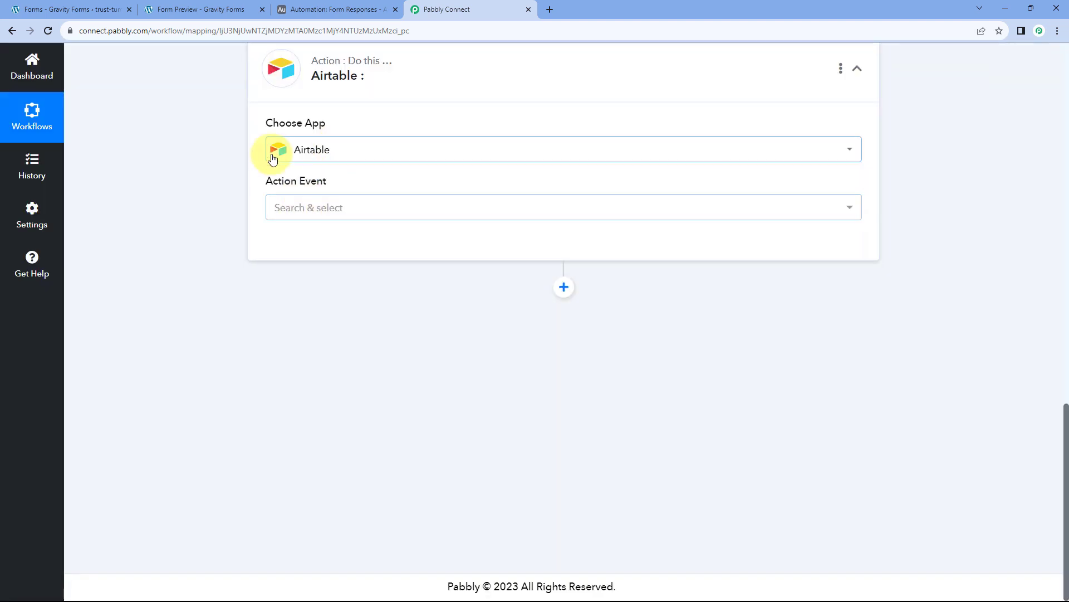
pyautogui.click(366, 207)
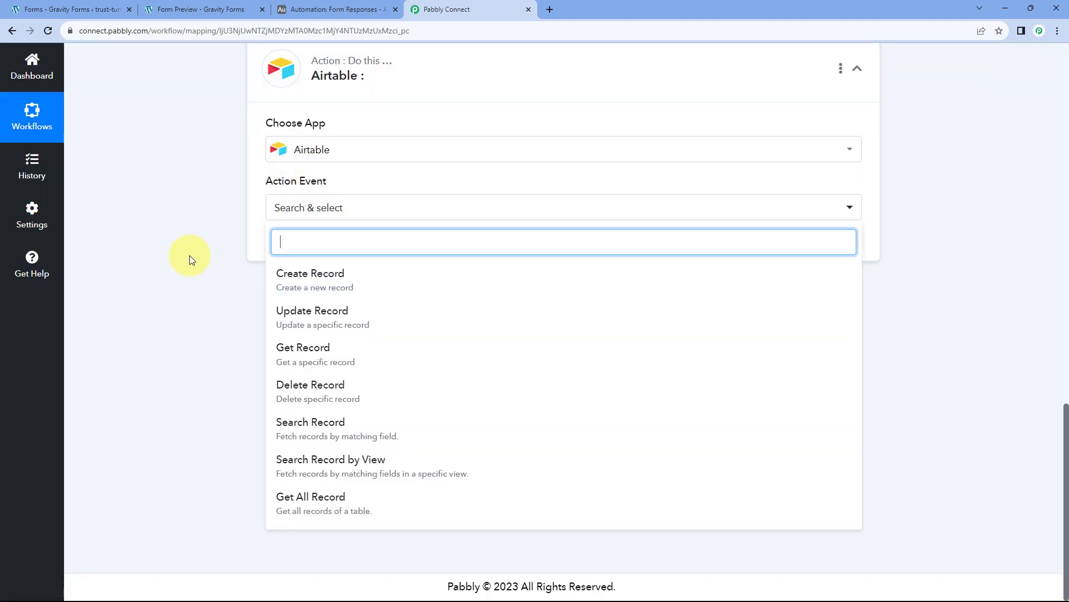
pyautogui.click(350, 279)
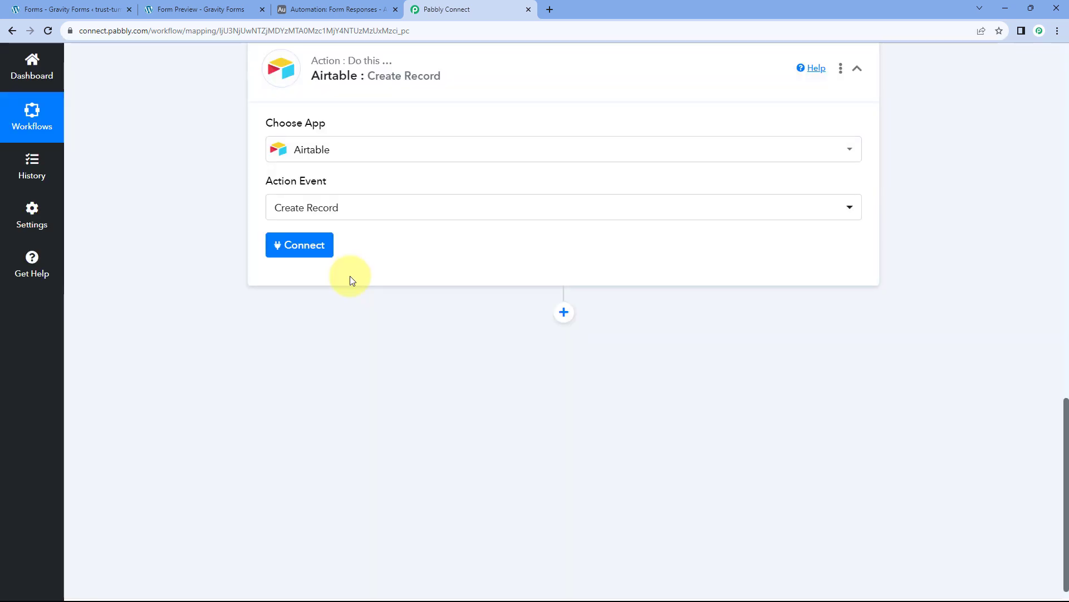
# Start a new Airtable connection and switch to the Airtable base.
pyautogui.click(295, 255)
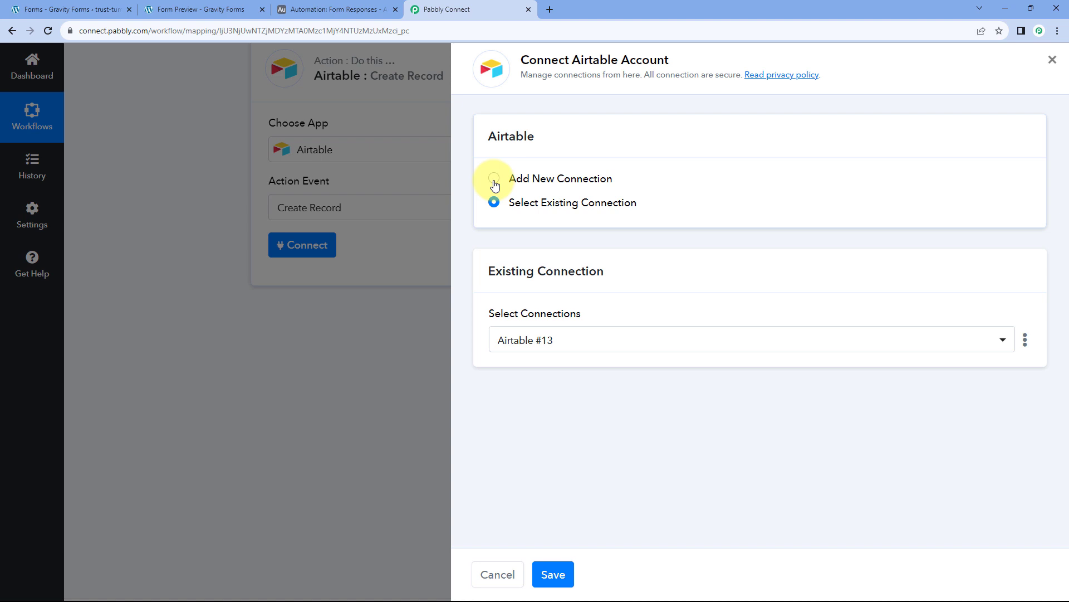
pyautogui.click(494, 179)
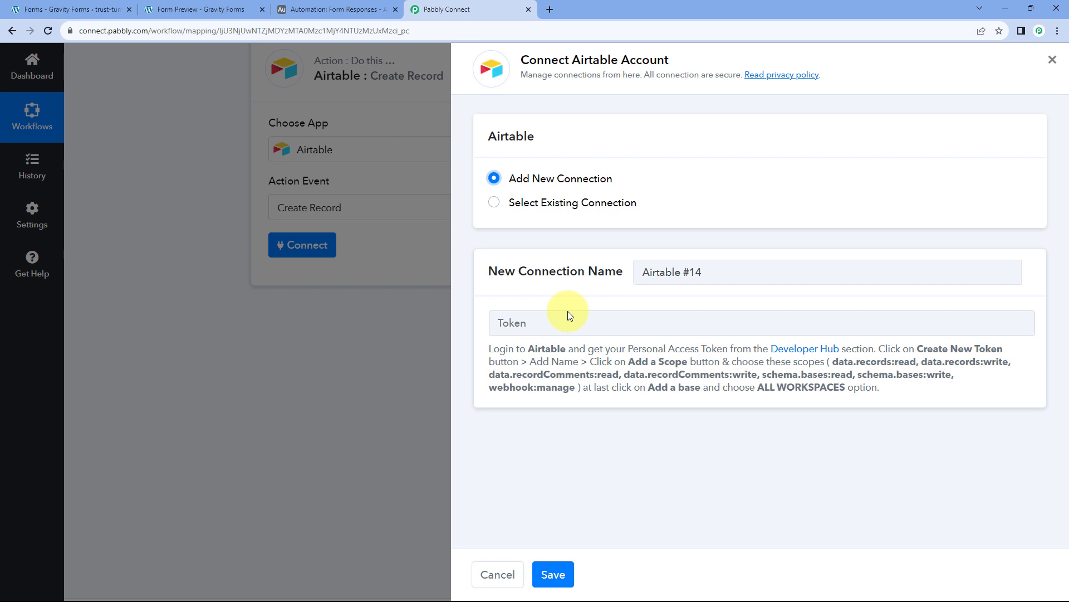
pyautogui.click(308, 9)
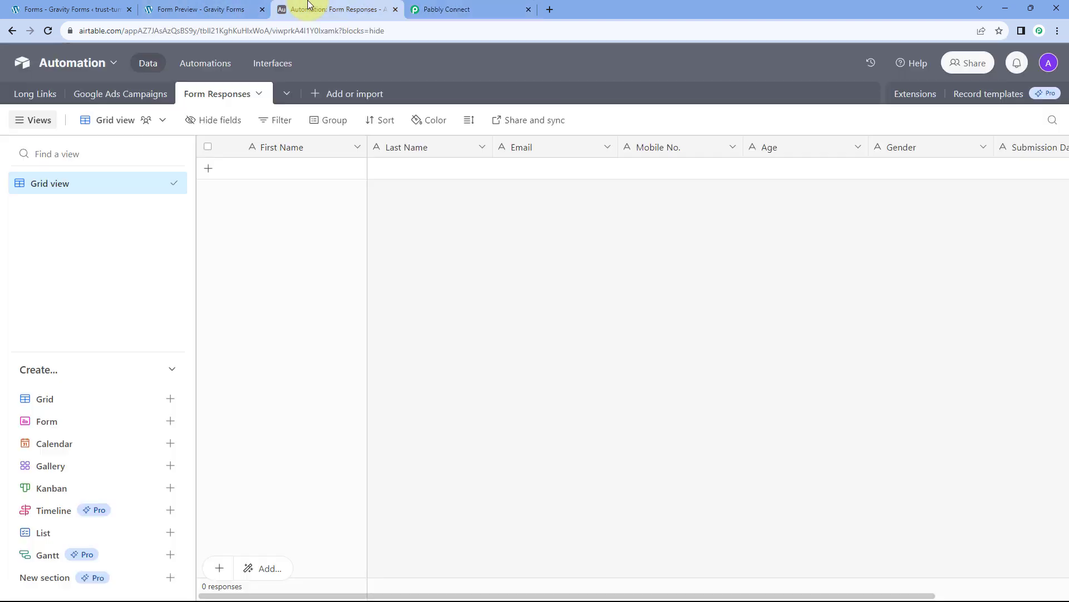
# Start a new personal access token named 'Pabbly Connect' in Airtable's developer hub.
pyautogui.click(1048, 65)
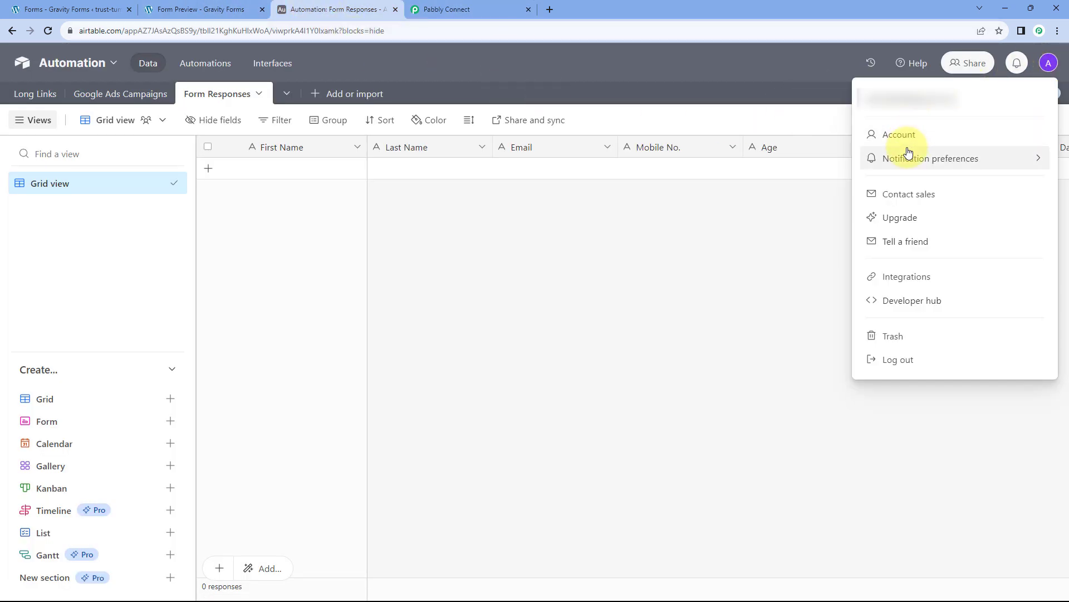
pyautogui.click(908, 301)
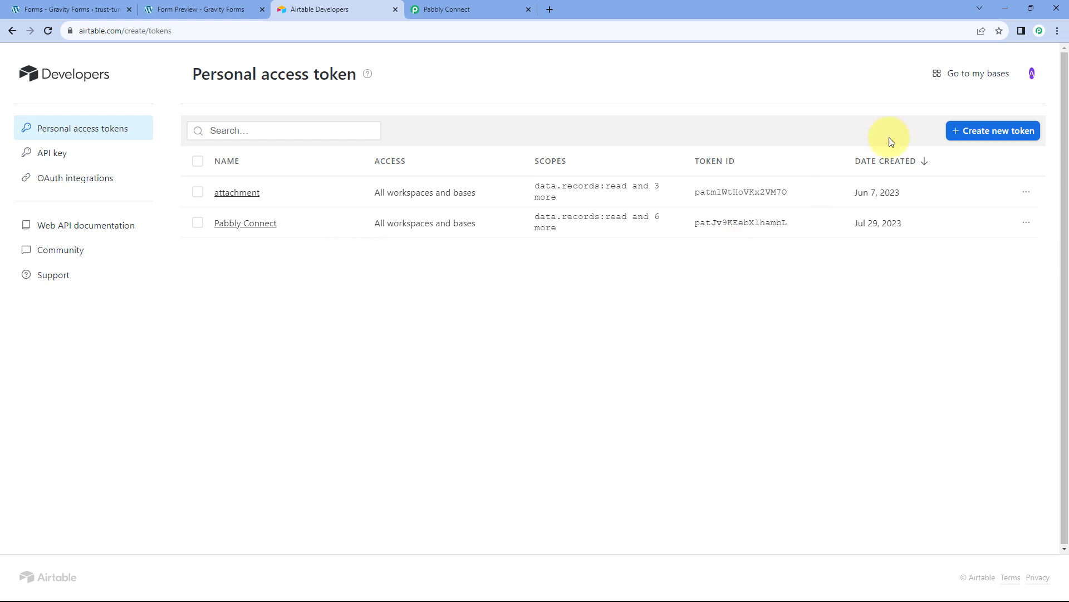
pyautogui.click(977, 131)
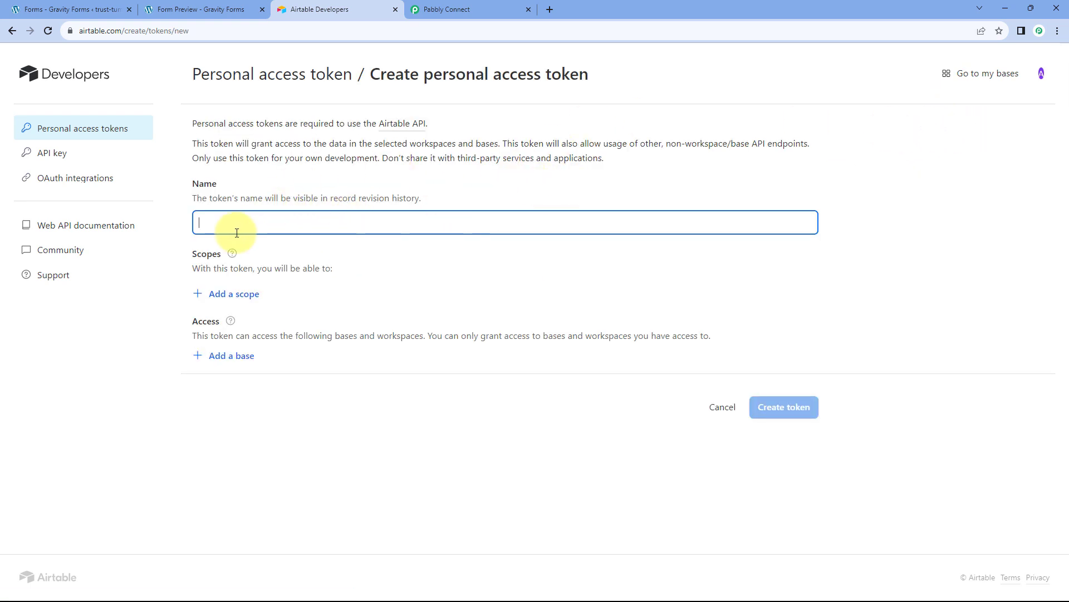
pyautogui.write('Pabbly Connect')
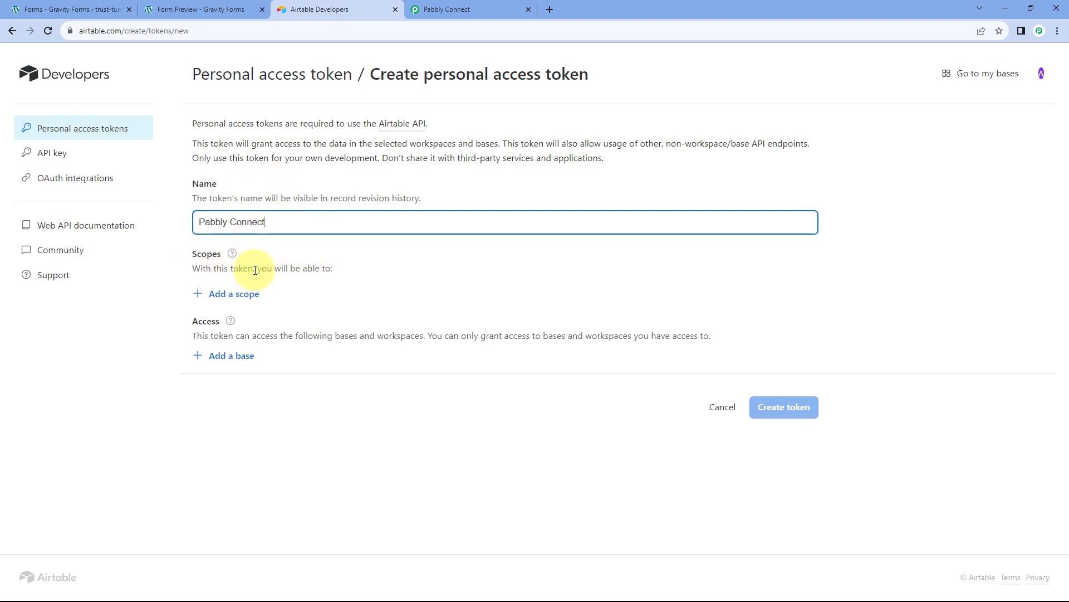
# Check which token scopes the Pabbly Airtable connection requires.
pyautogui.click(231, 298)
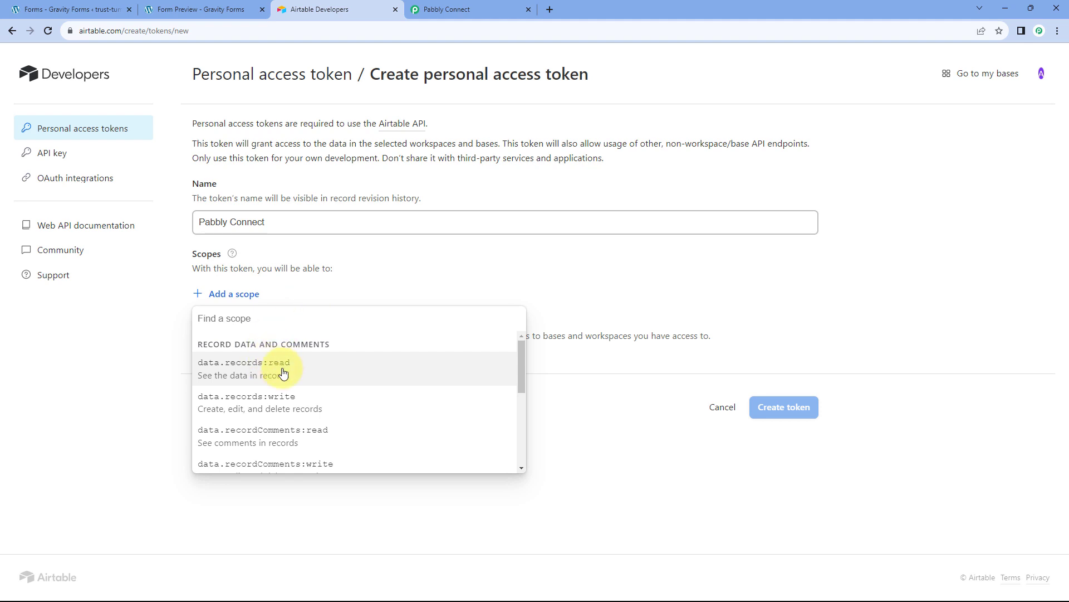
pyautogui.scroll(-2, 267, 389)
pyautogui.scroll(2, 258, 410)
pyautogui.click(437, 7)
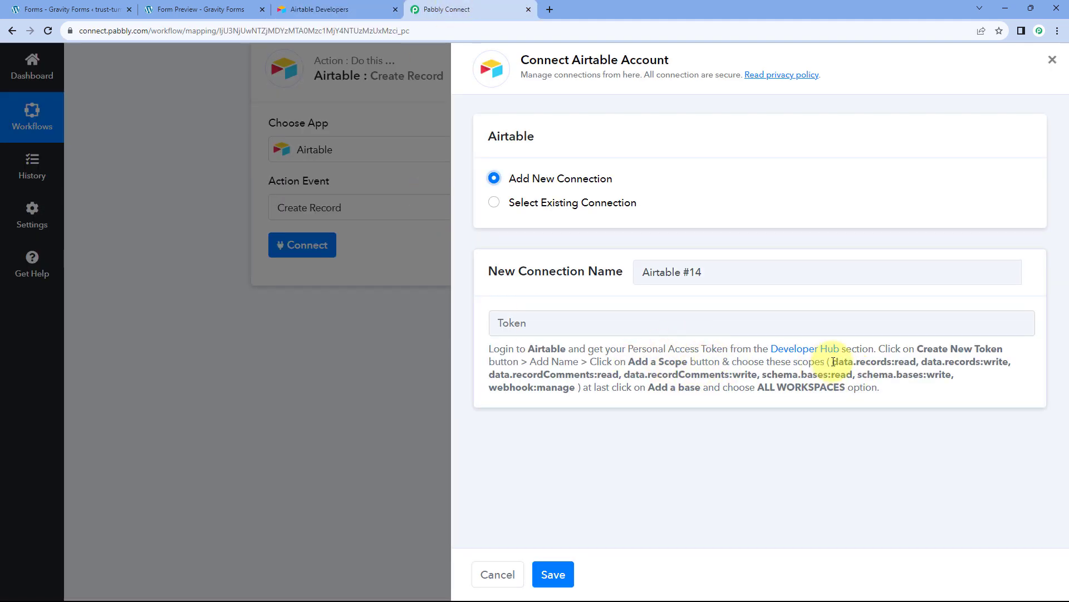
pyautogui.moveTo(843, 373); pyautogui.dragTo(580, 386)
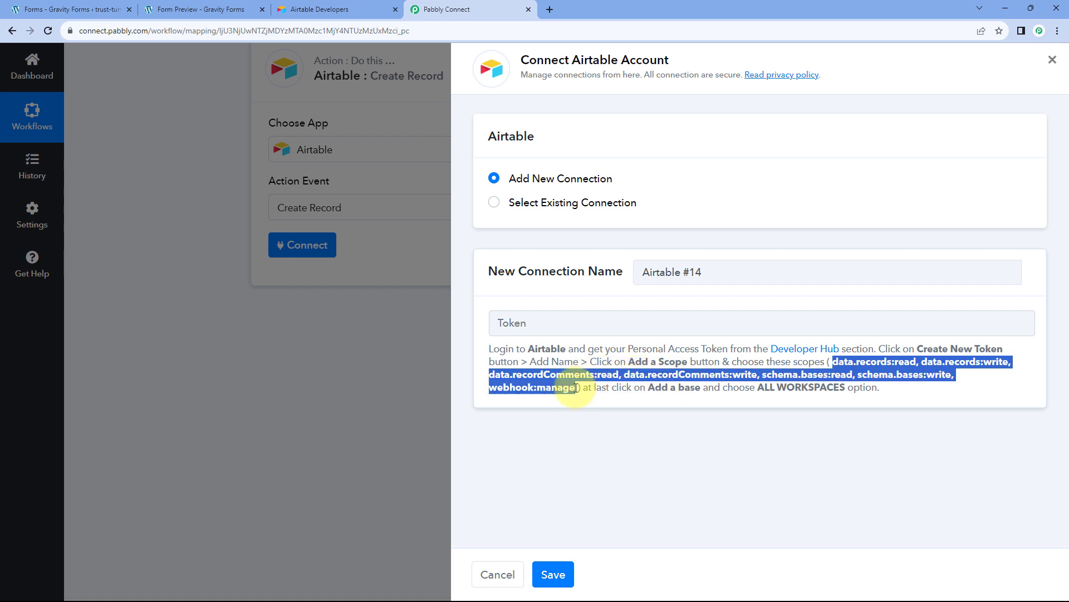
pyautogui.click(357, 6)
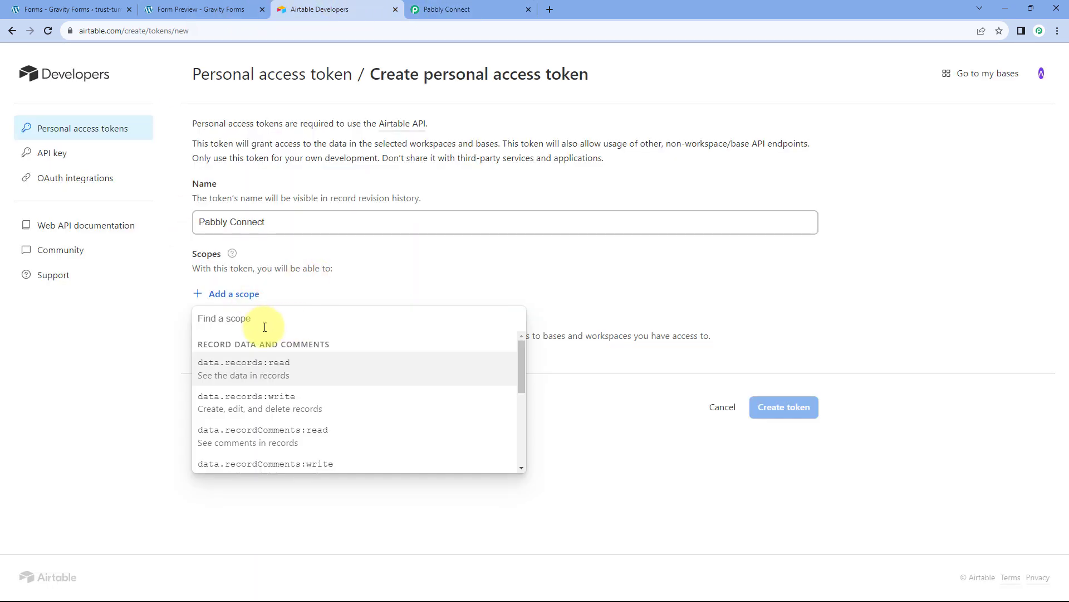
# Add data.records, data.recordComments and schema.bases read/write scopes plus webhook:manage.
pyautogui.click(248, 375)
pyautogui.click(232, 322)
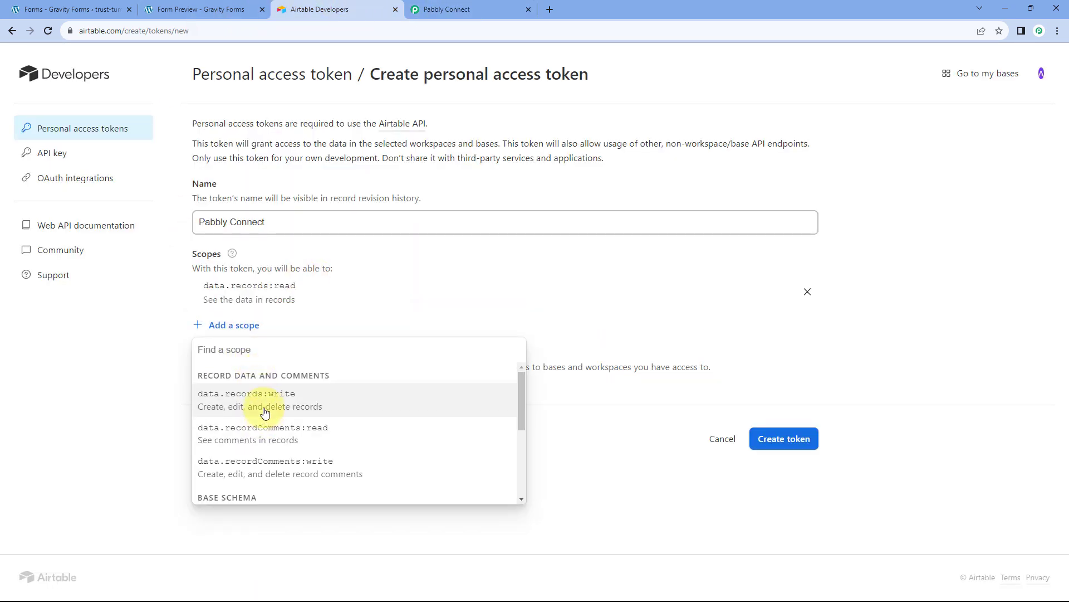
pyautogui.click(259, 402)
pyautogui.click(234, 356)
pyautogui.click(269, 412)
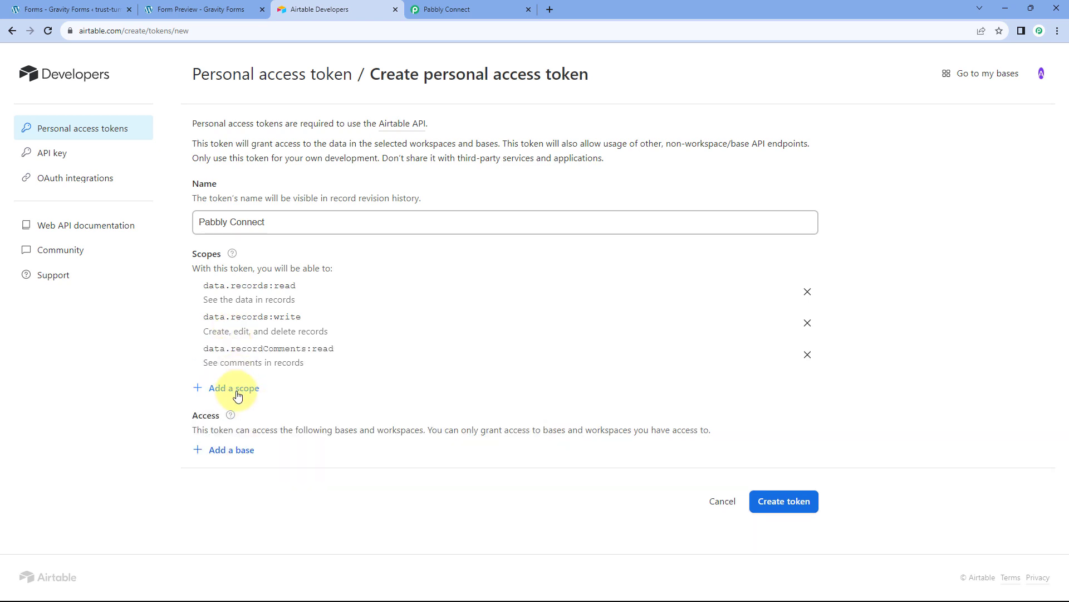
pyautogui.click(238, 396)
pyautogui.click(285, 463)
pyautogui.click(228, 419)
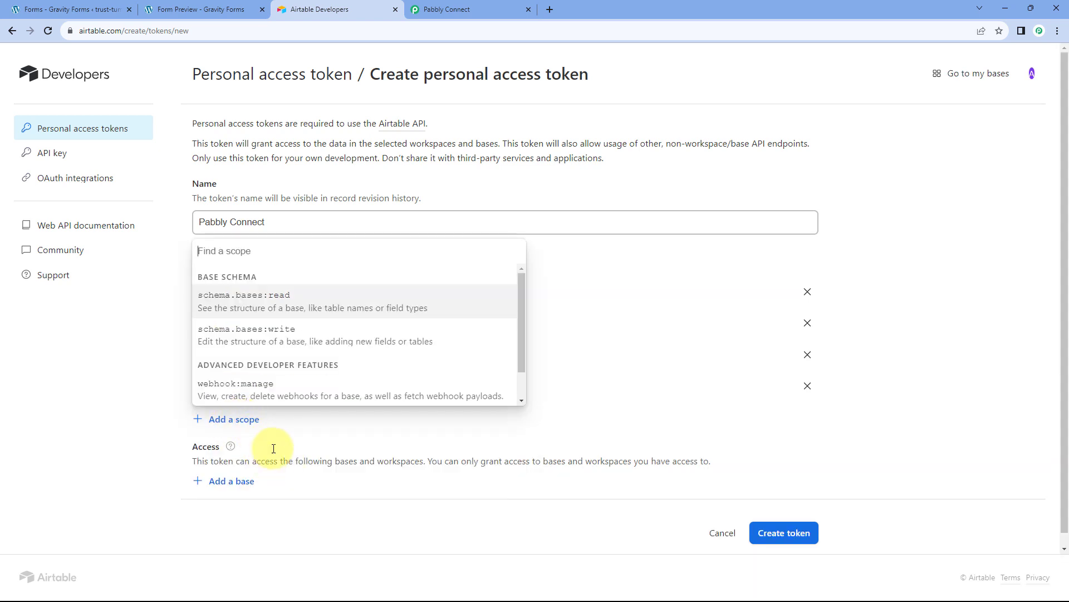
pyautogui.click(256, 309)
pyautogui.click(235, 449)
pyautogui.click(280, 335)
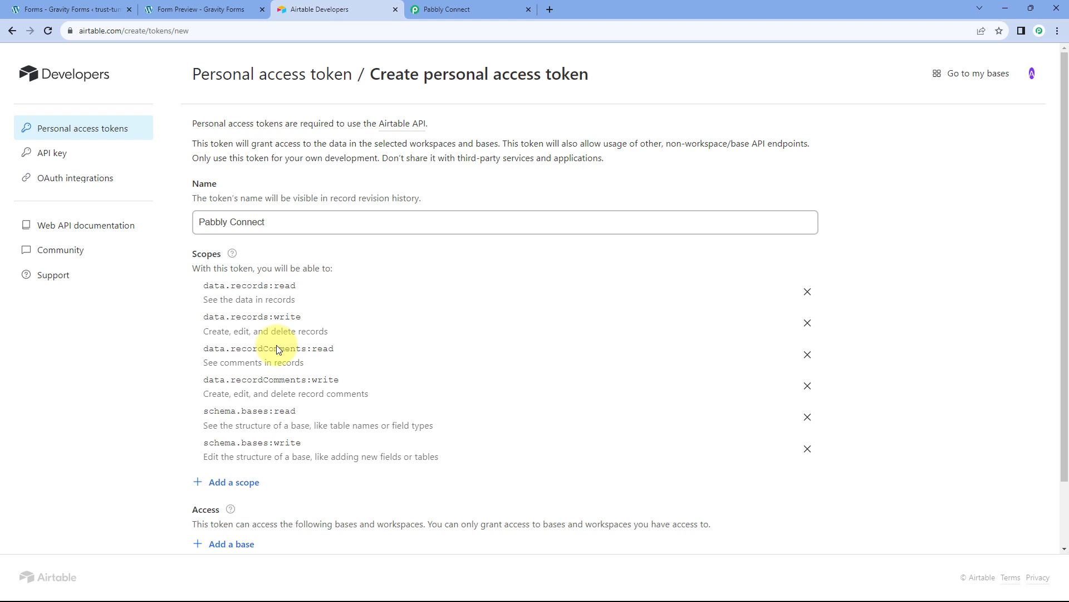
pyautogui.click(253, 484)
pyautogui.click(278, 416)
pyautogui.scroll(-2, 311, 262)
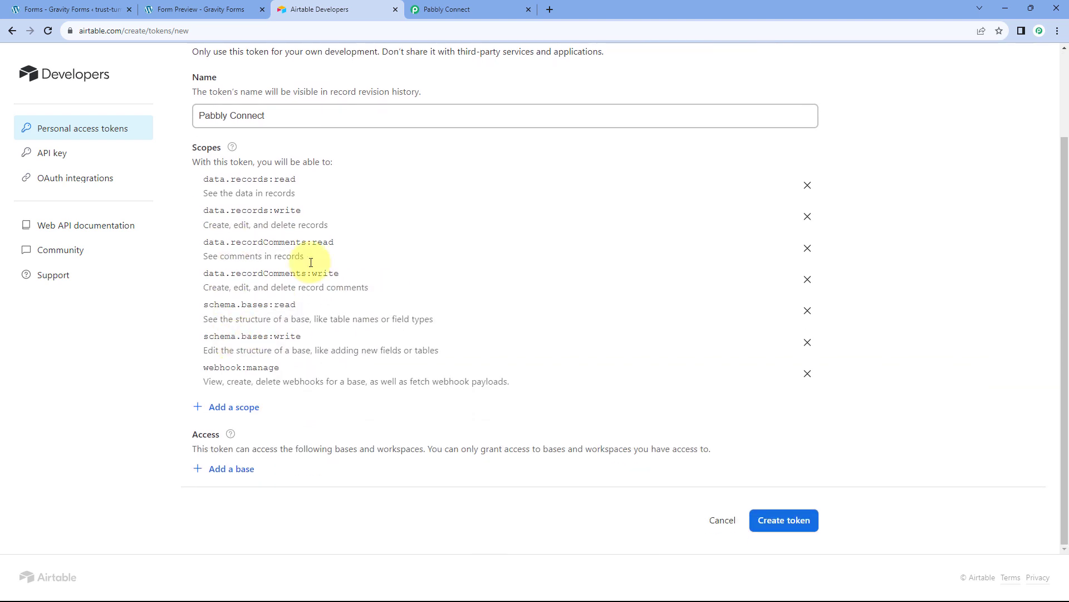
# Give the token access to all current and future workspaces and bases.
pyautogui.click(234, 474)
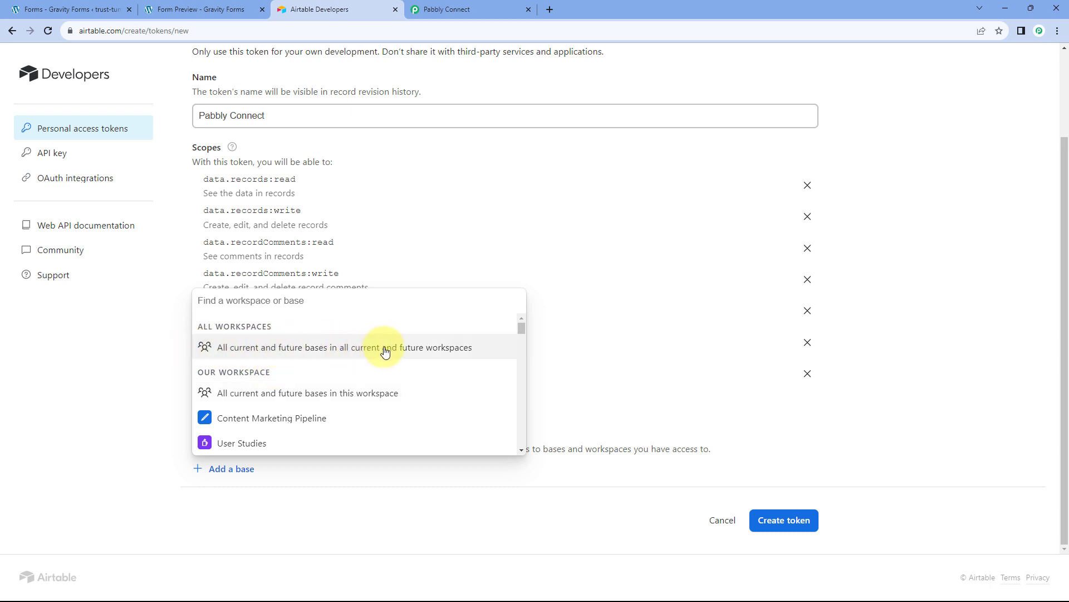
pyautogui.click(348, 347)
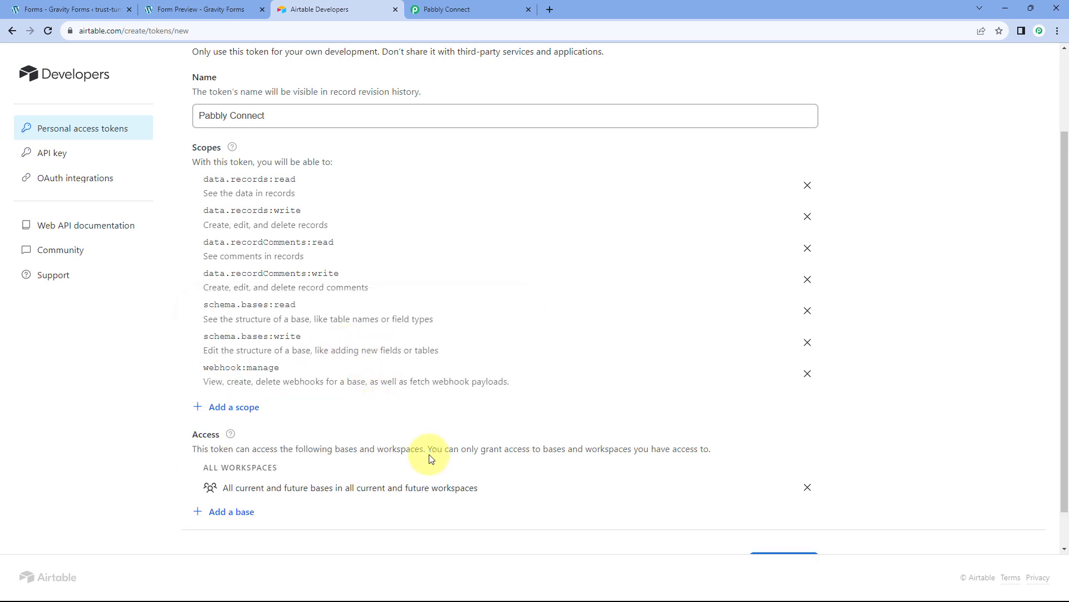
pyautogui.scroll(-1, 432, 456)
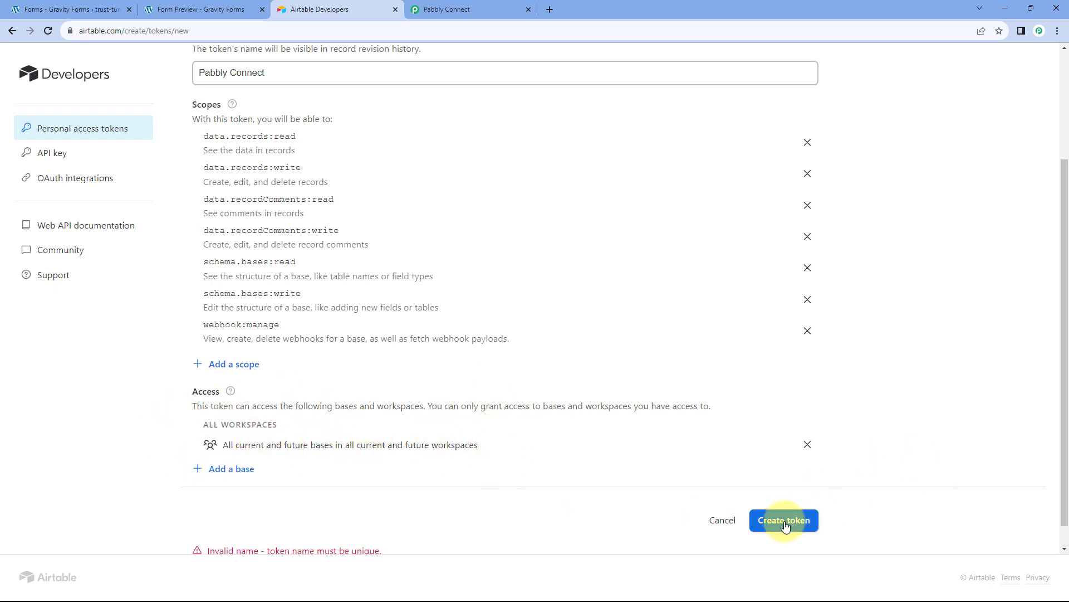
pyautogui.scroll(-1, 521, 488)
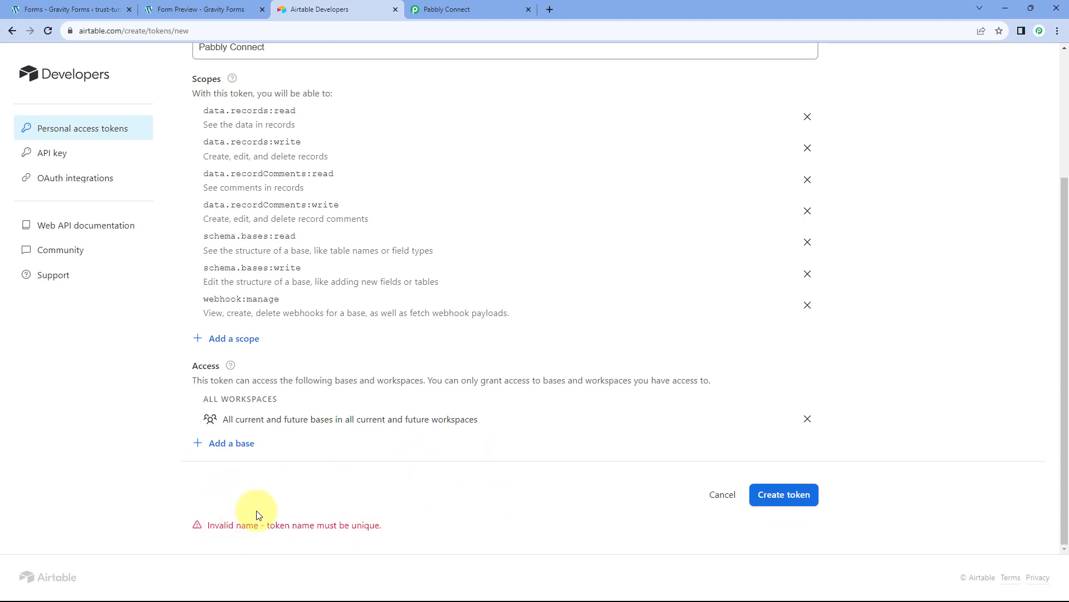
pyautogui.scroll(3, 301, 520)
# Rename the token 'Pabbly Connect 1', create it, and copy its value.
pyautogui.click(289, 226)
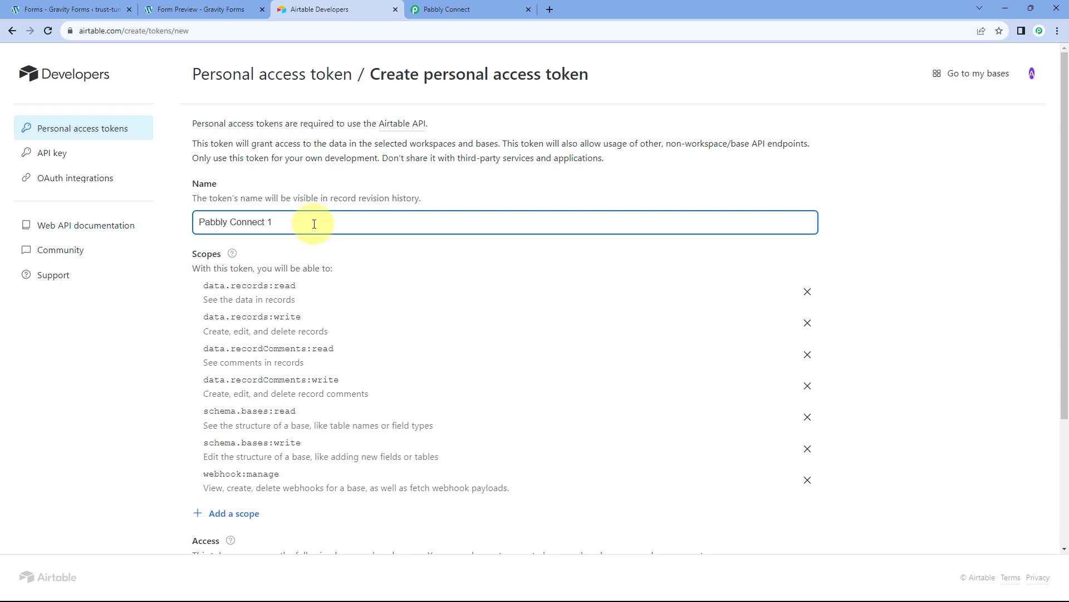
pyautogui.write('1')
pyautogui.scroll(-3, 741, 279)
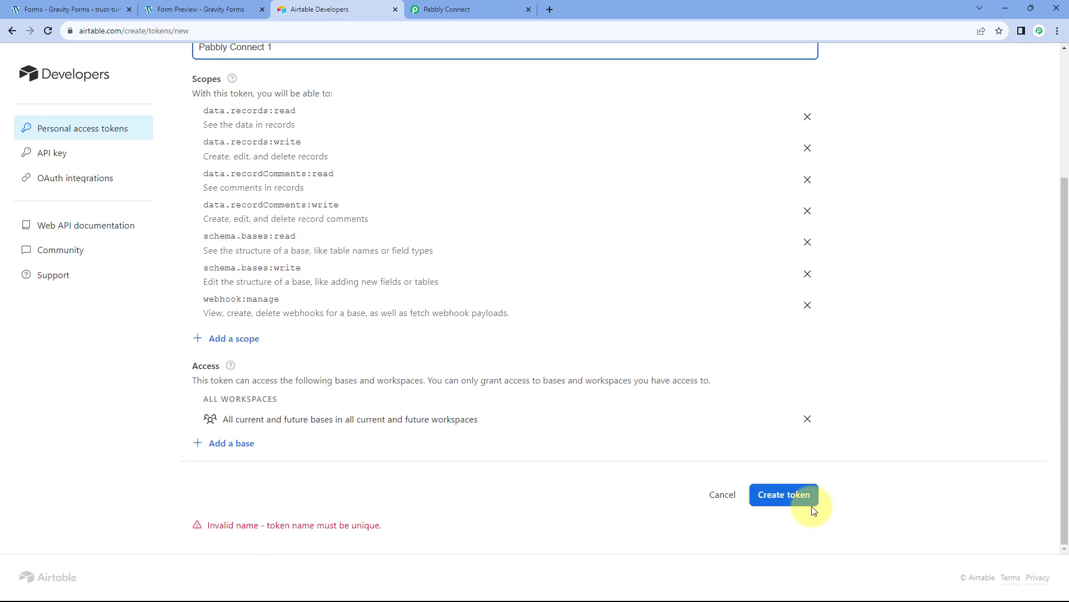
pyautogui.click(780, 498)
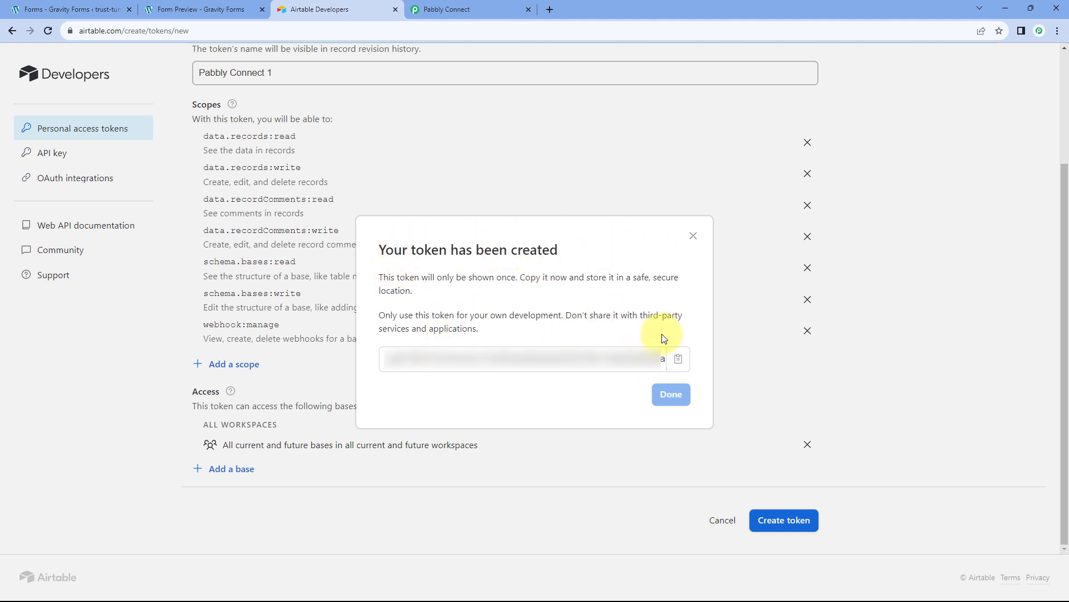
pyautogui.click(678, 358)
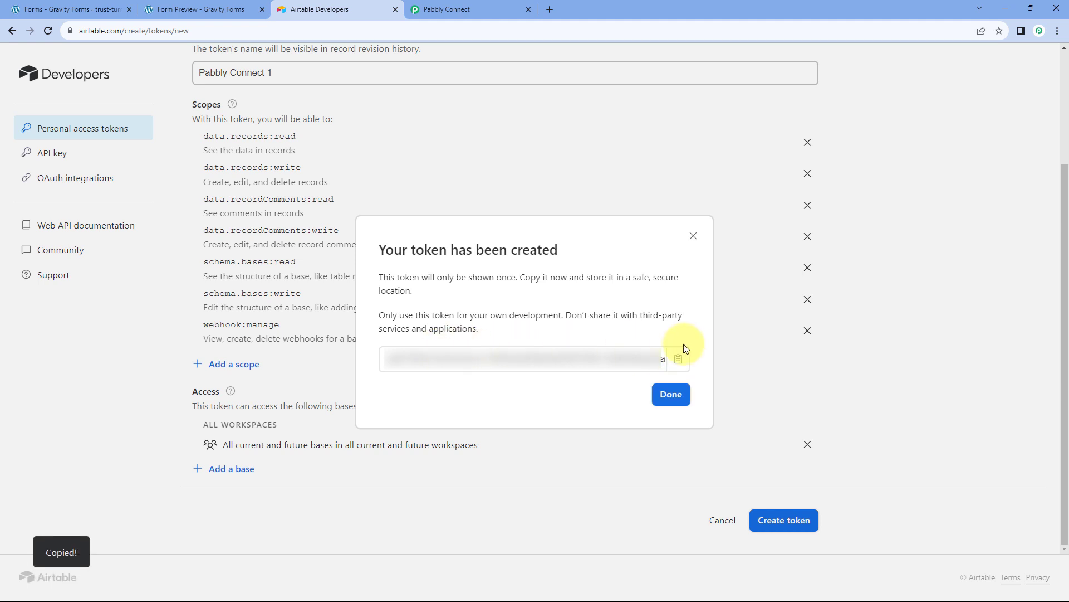
pyautogui.click(480, 9)
# Paste the new Airtable access token into the Token field and save the connection.
pyautogui.click(592, 323)
pyautogui.rightClick(585, 326)
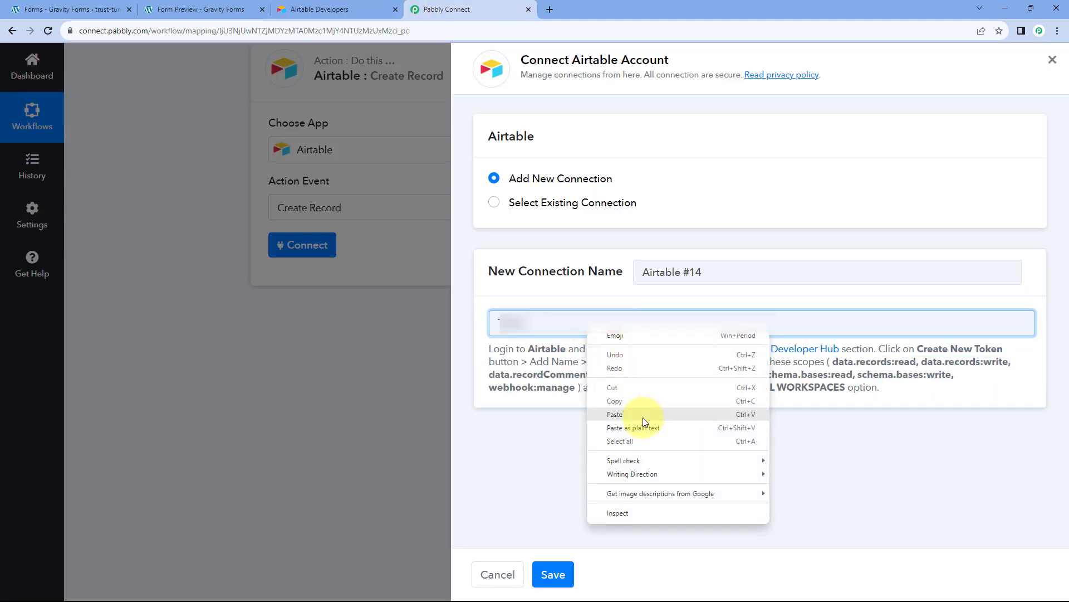
pyautogui.click(639, 419)
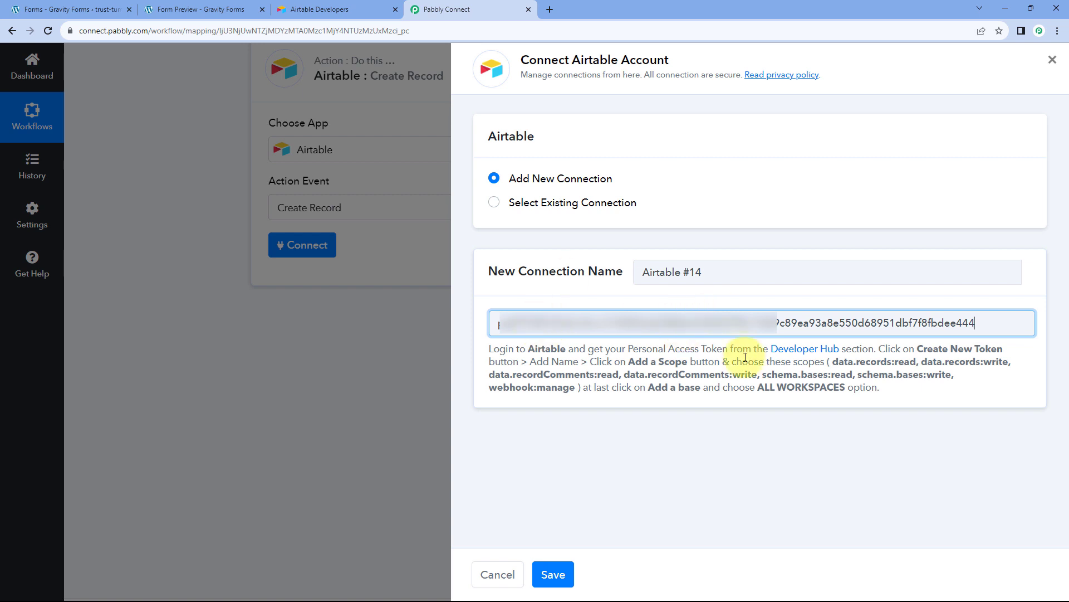
pyautogui.click(553, 574)
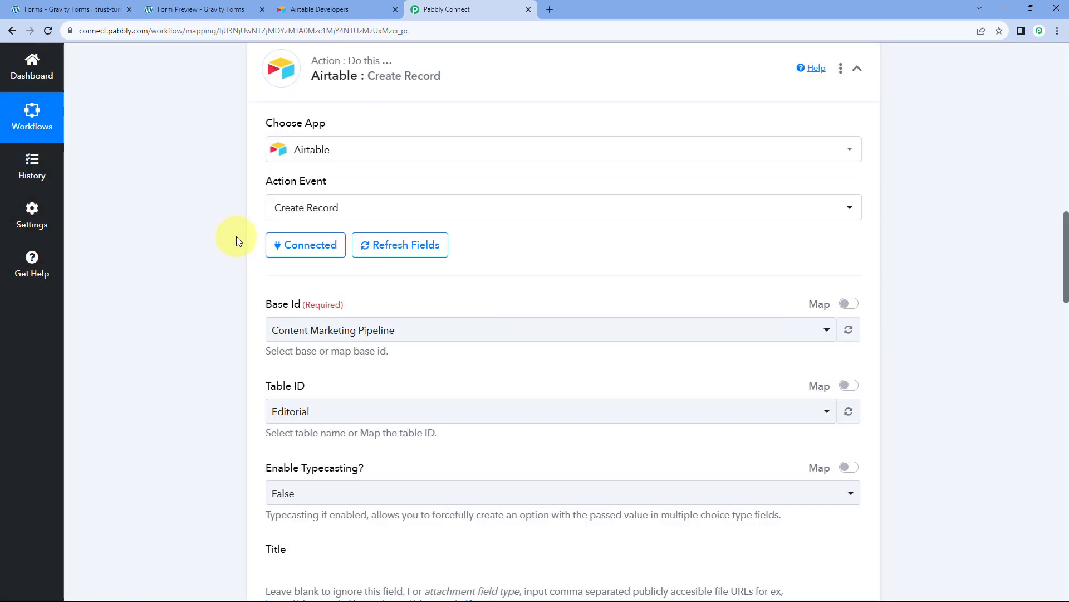
# Browse the account's Airtable bases, then return to the Automation base's Form Responses table in Airtable.
pyautogui.scroll(-3, 236, 240)
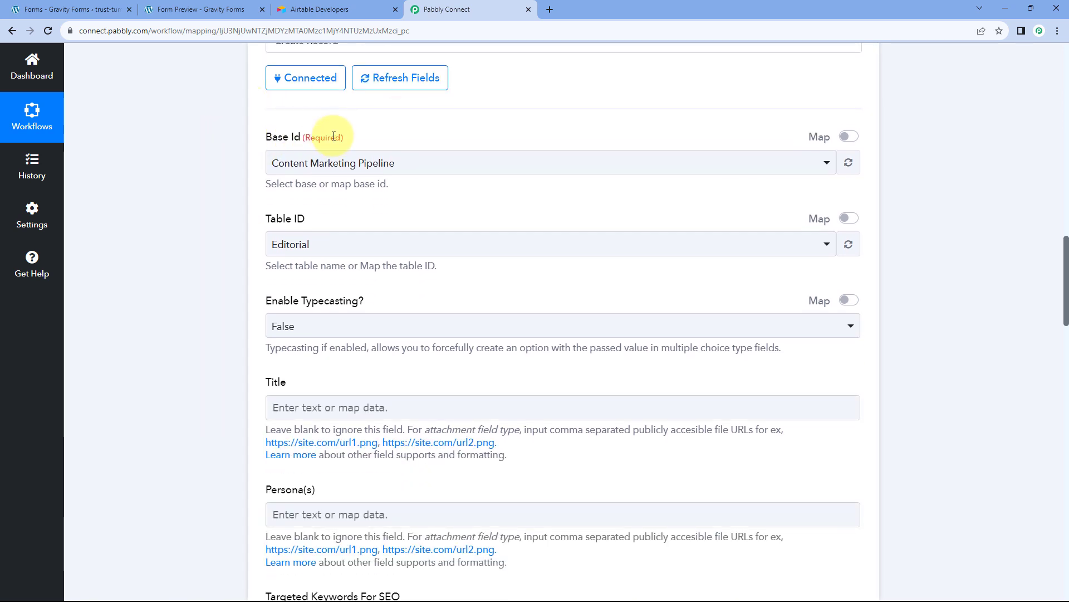
pyautogui.click(430, 163)
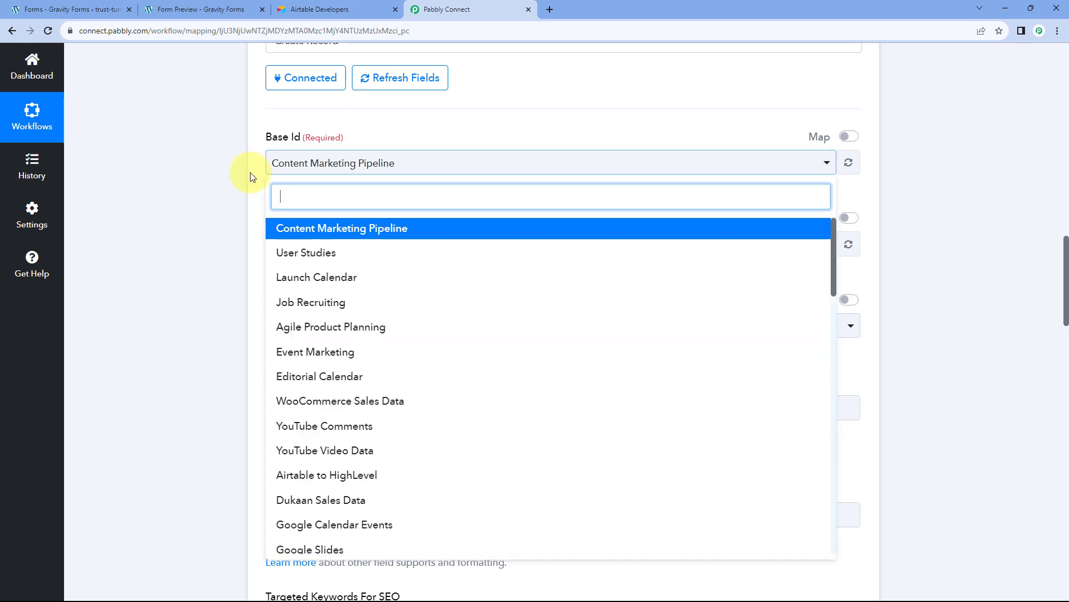
pyautogui.scroll(-1, 236, 179)
pyautogui.scroll(-1, 234, 180)
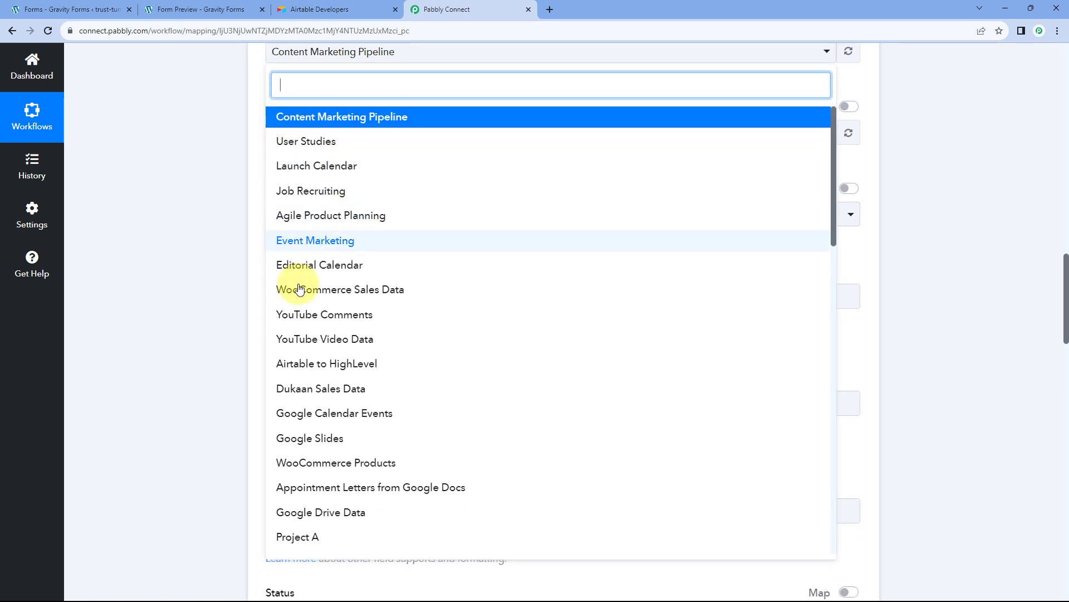
pyautogui.scroll(-5, 340, 316)
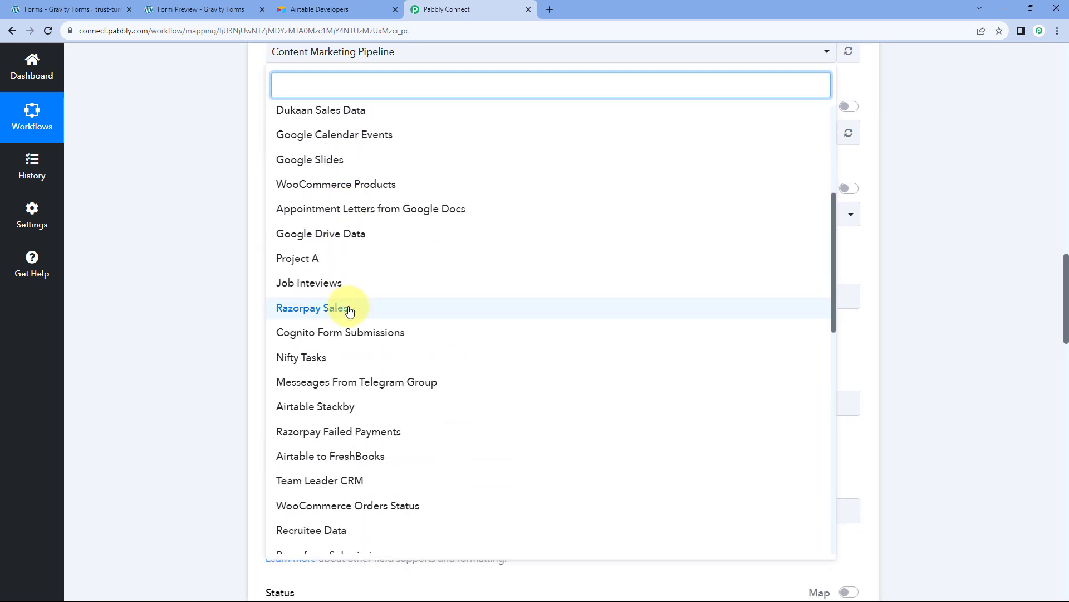
pyautogui.scroll(2, 340, 306)
pyautogui.scroll(3, 350, 310)
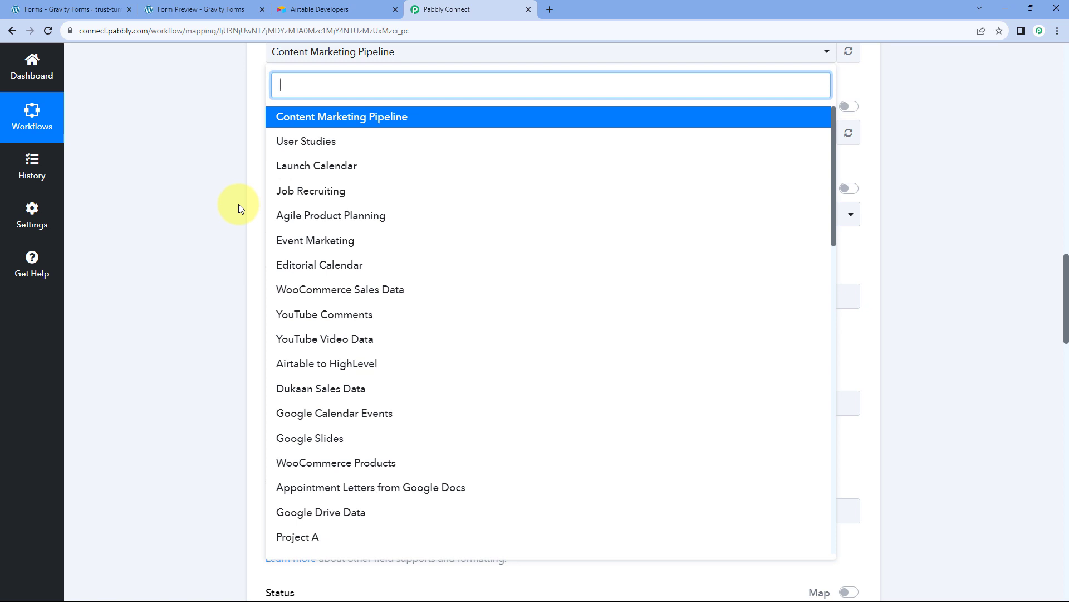
pyautogui.click(342, 7)
pyautogui.click(4, 35)
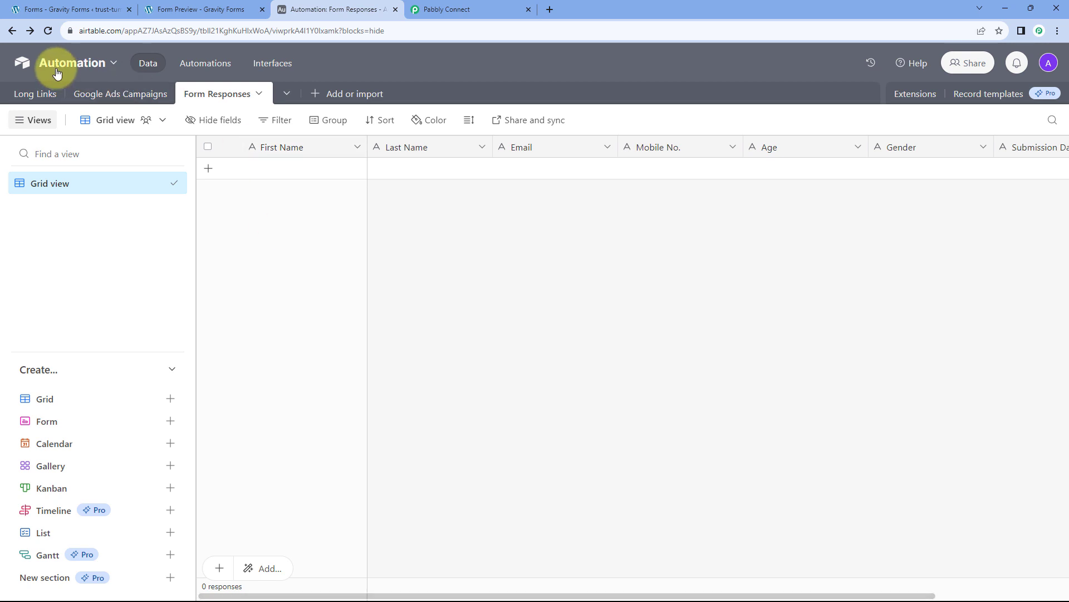
# Search the base list for 'Aut' and select the Automation base.
pyautogui.click(449, 9)
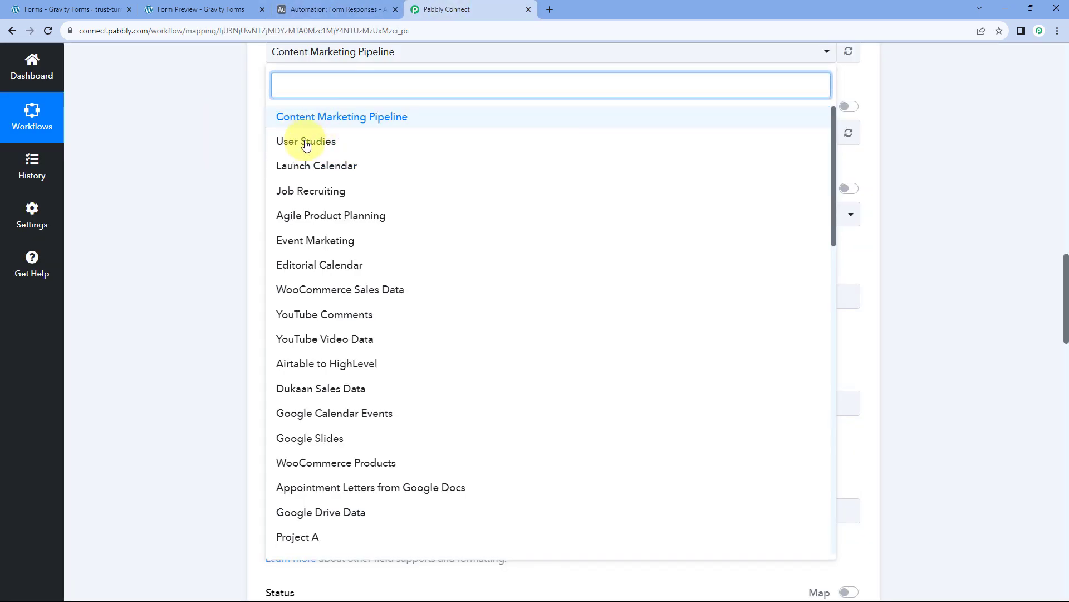
pyautogui.scroll(-1, 345, 151)
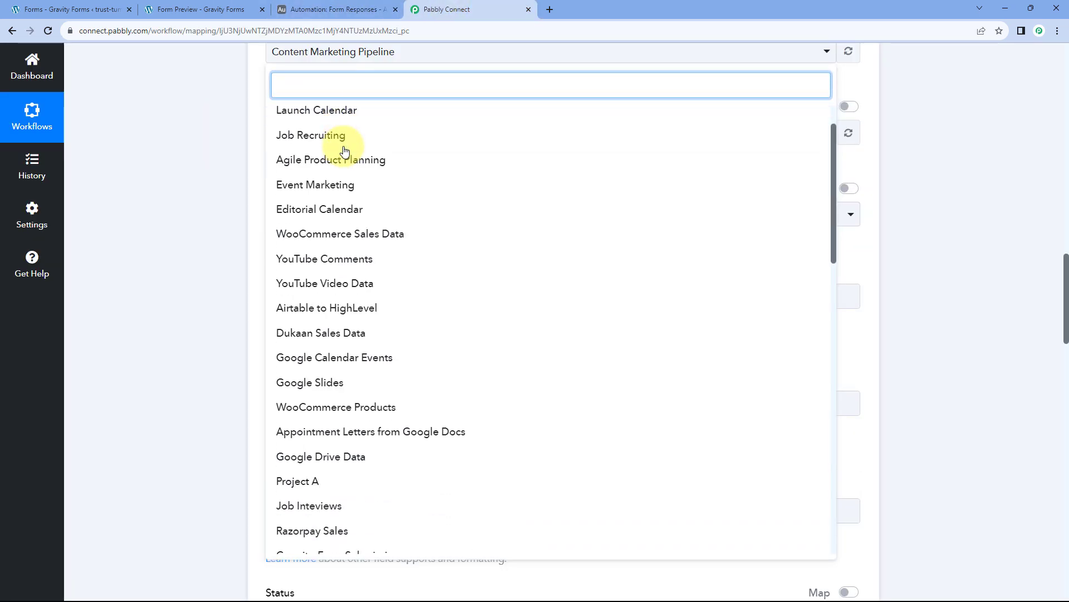
pyautogui.scroll(1, 345, 151)
pyautogui.write('Aur')
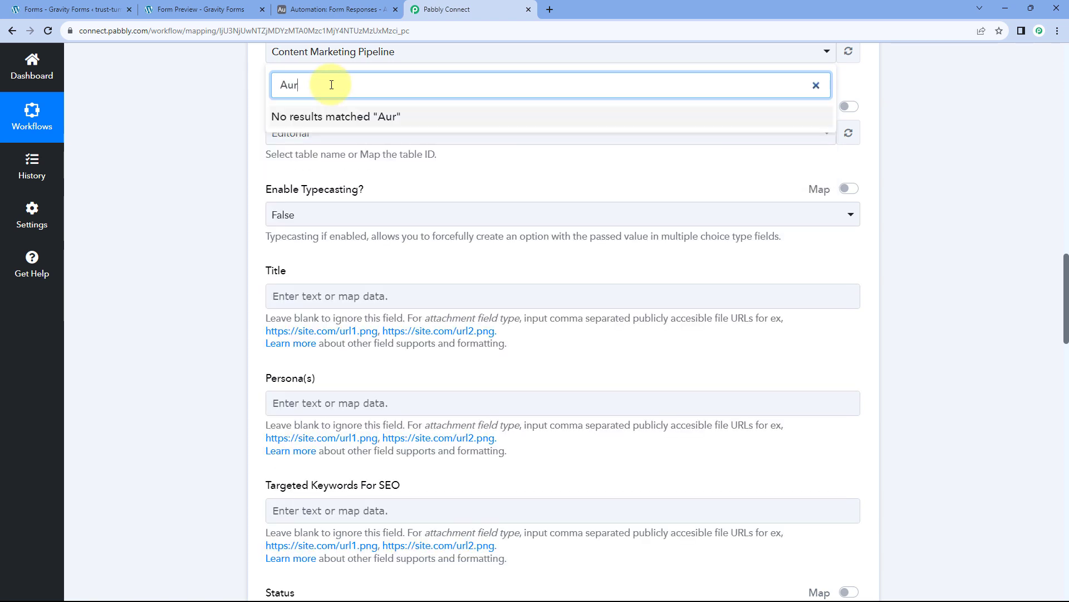
pyautogui.press('BackSpace')
pyautogui.write('to')
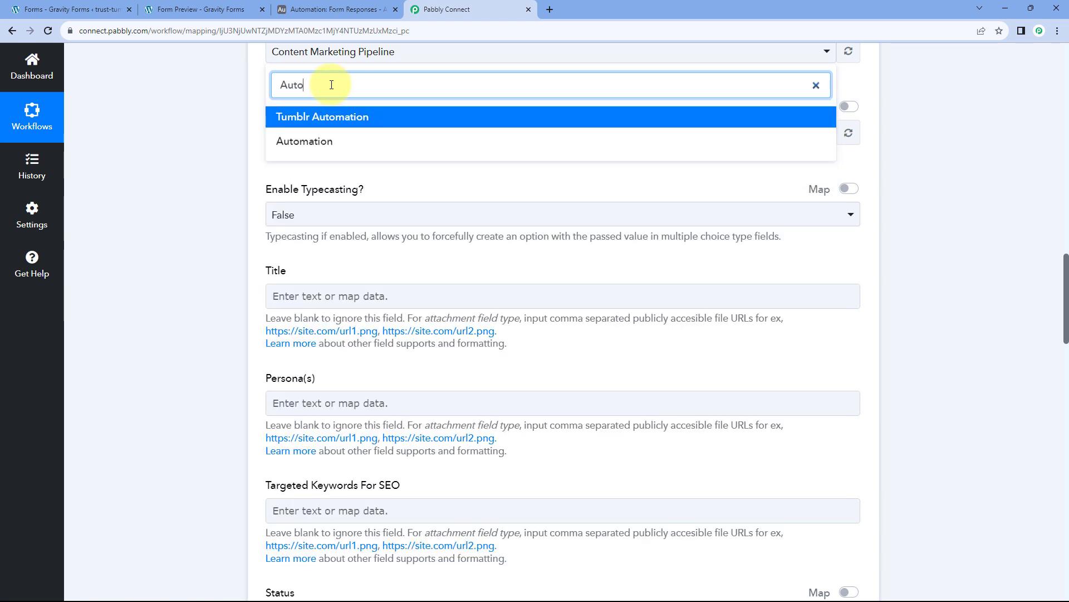
pyautogui.click(328, 141)
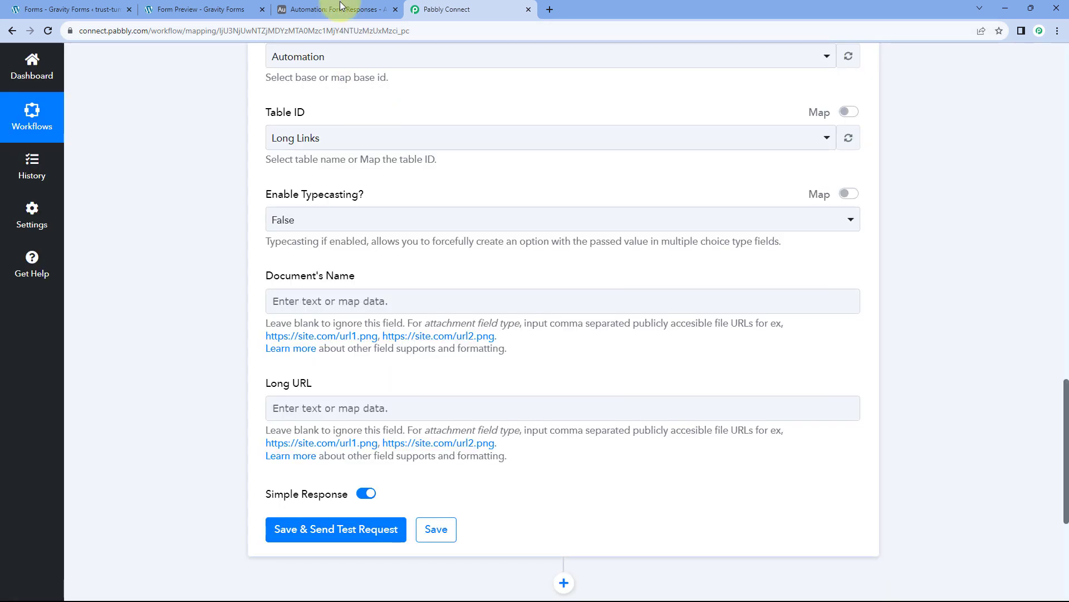
# List the Automation base's tables and confirm the Form Responses table name in Airtable.
pyautogui.scroll(2, 323, 101)
pyautogui.scroll(-2, 307, 151)
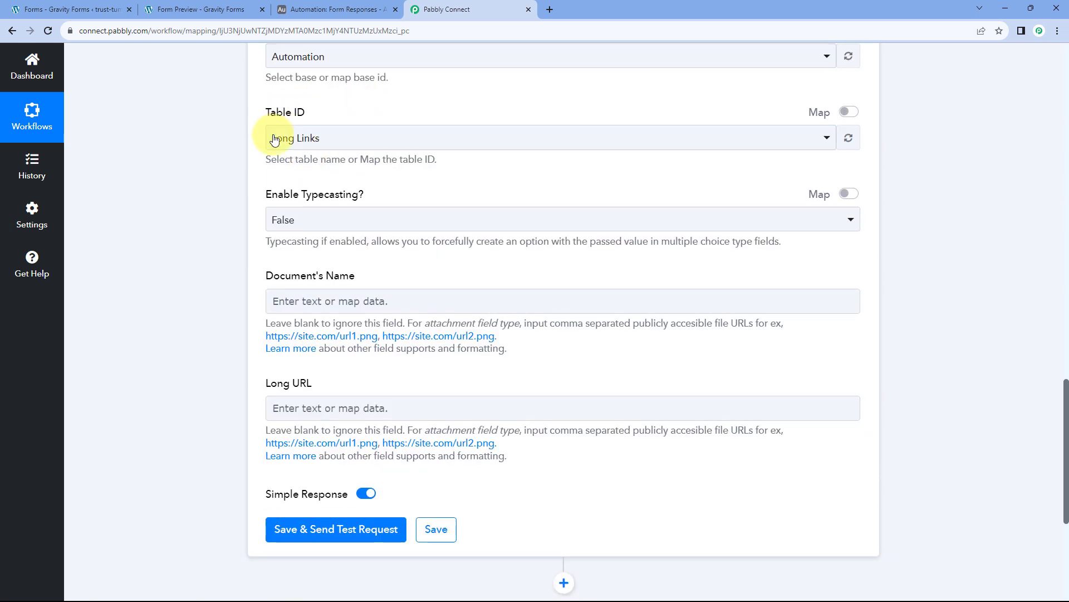
pyautogui.click(352, 144)
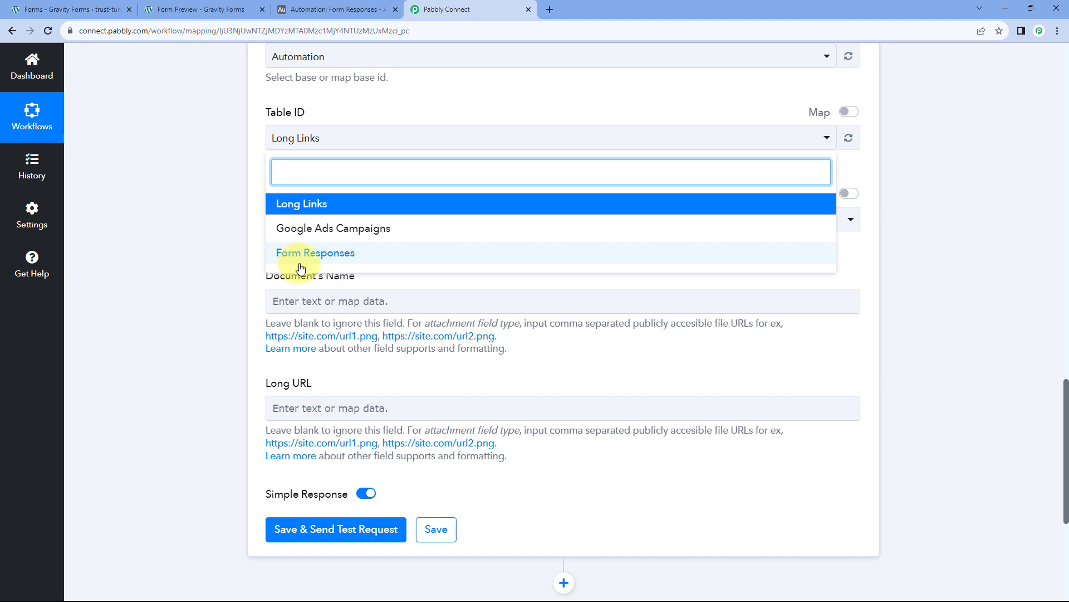
pyautogui.click(343, 7)
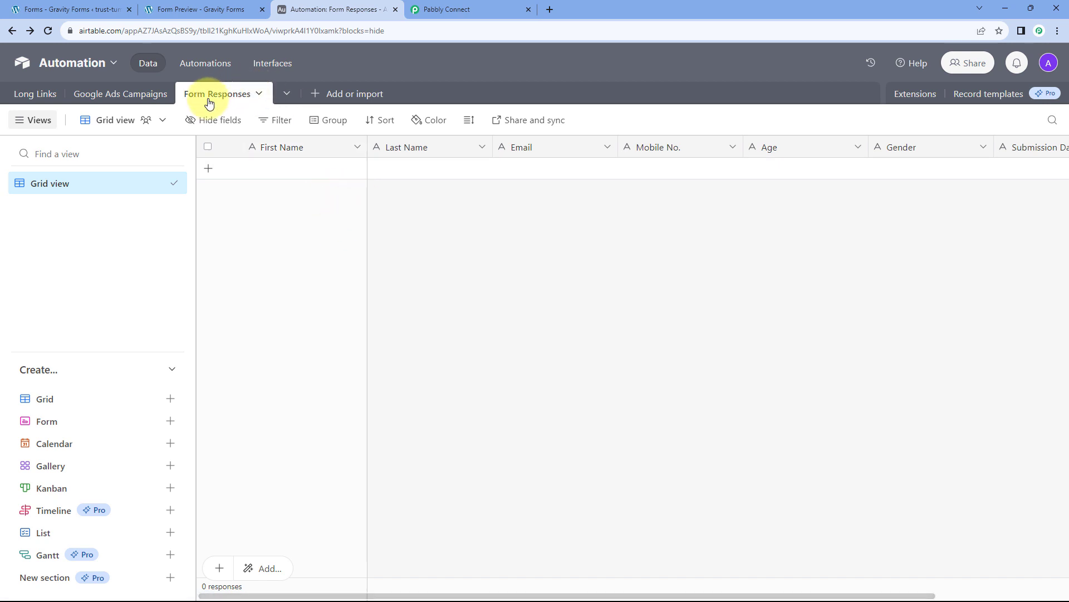
pyautogui.click(466, 9)
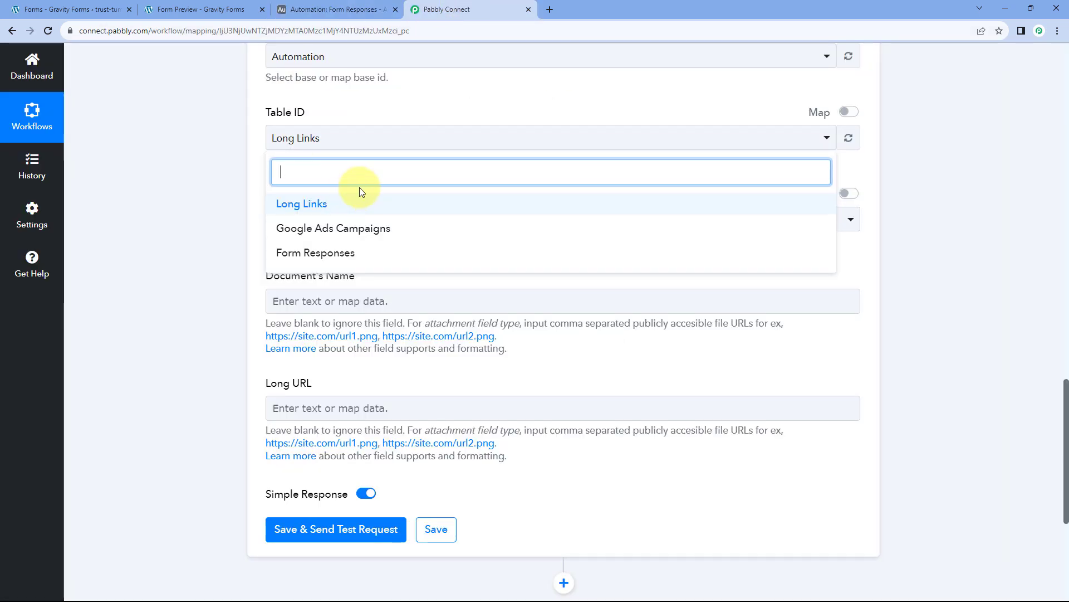
# Set Table ID to Form Responses and keep Enable Typecasting at False.
pyautogui.click(354, 255)
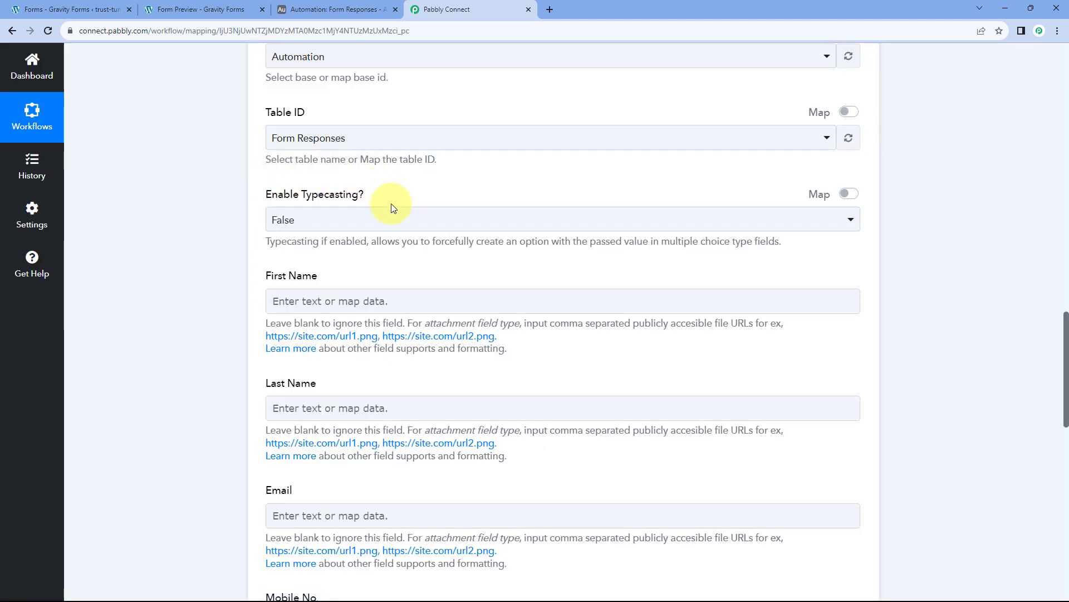
pyautogui.scroll(-1, 390, 178)
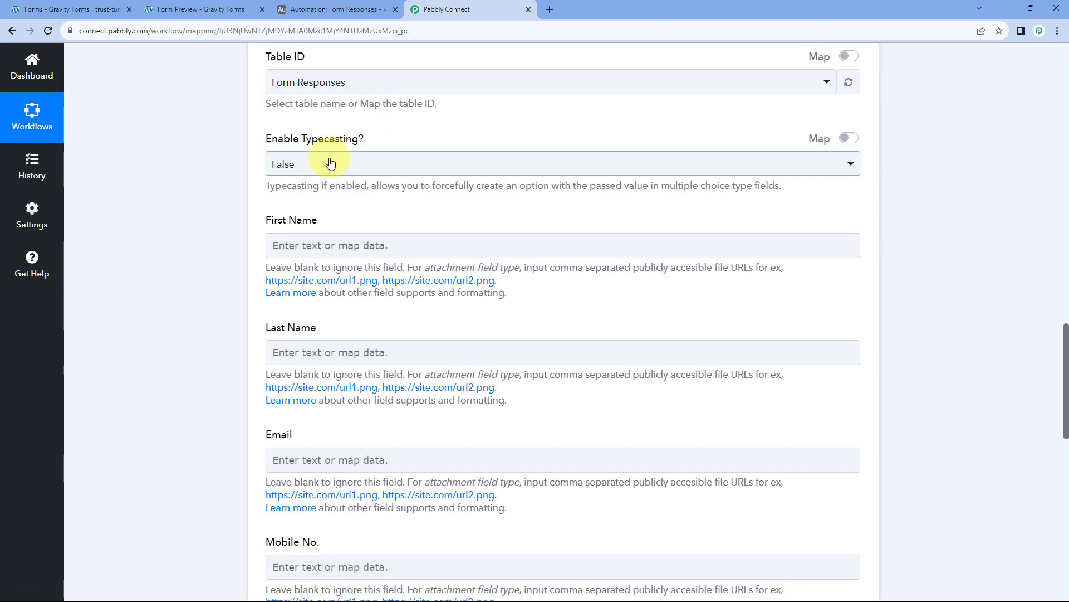
pyautogui.click(352, 162)
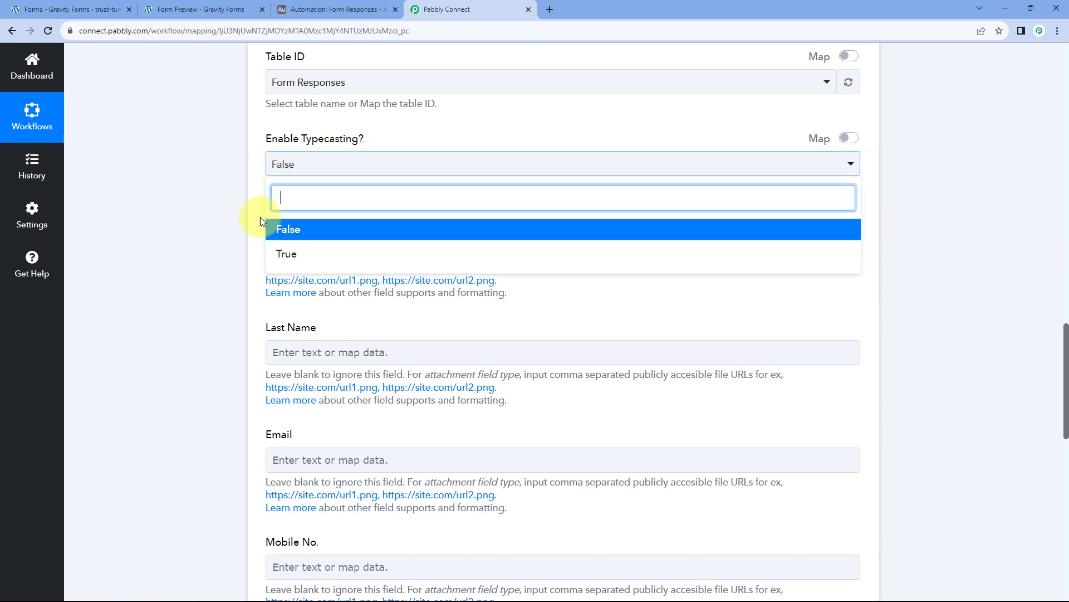
pyautogui.click(297, 230)
pyautogui.scroll(-3, 252, 158)
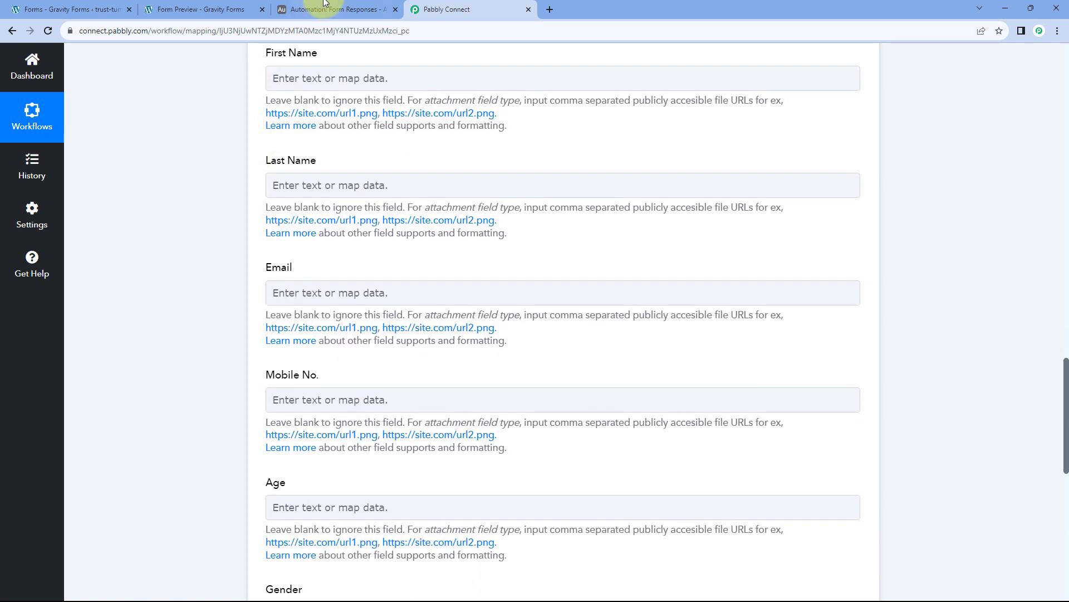
# Compare the loaded record fields against the Form Responses columns in Airtable.
pyautogui.click(334, 9)
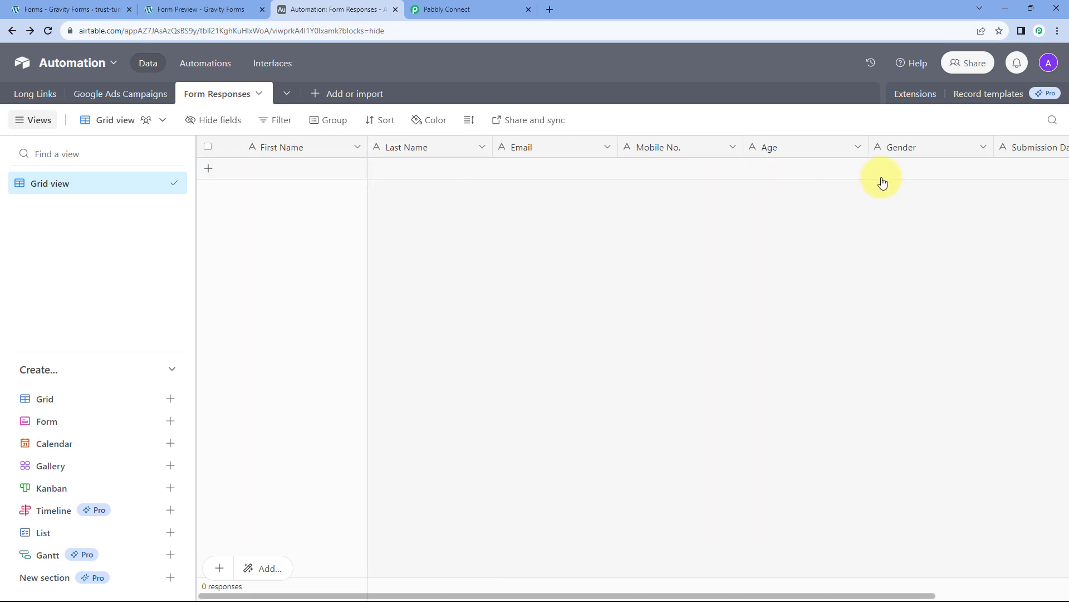
pyautogui.click(440, 9)
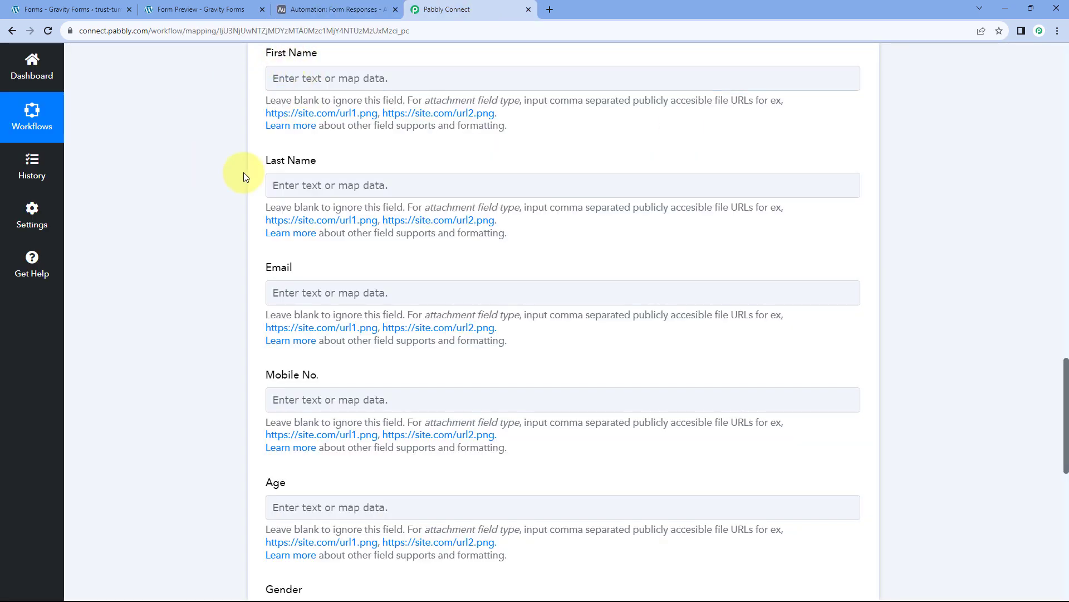
pyautogui.scroll(-3, 252, 206)
pyautogui.scroll(-2, 222, 390)
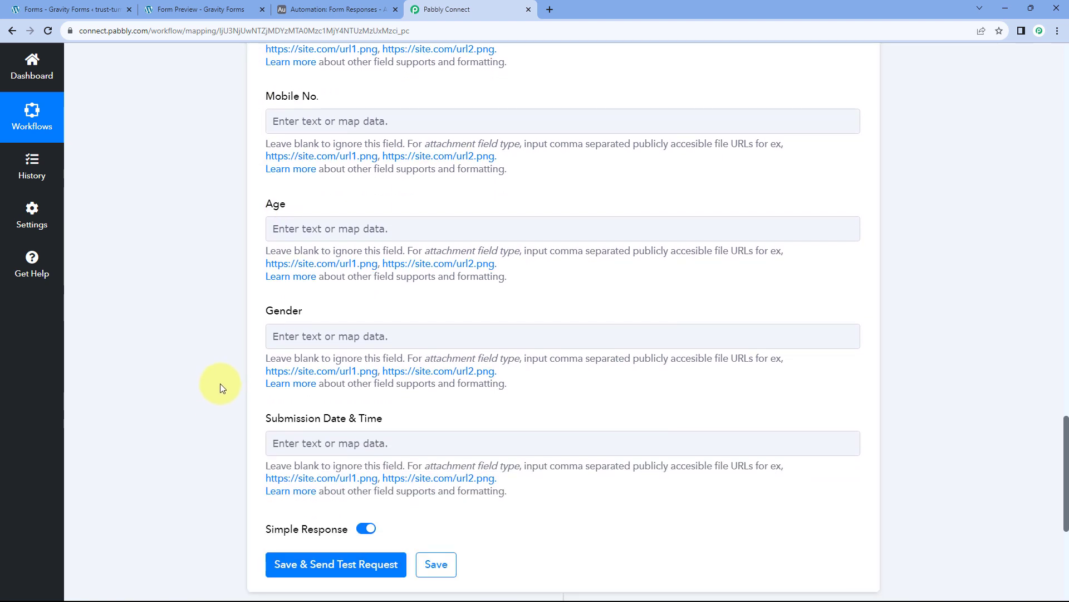
pyautogui.scroll(5, 228, 361)
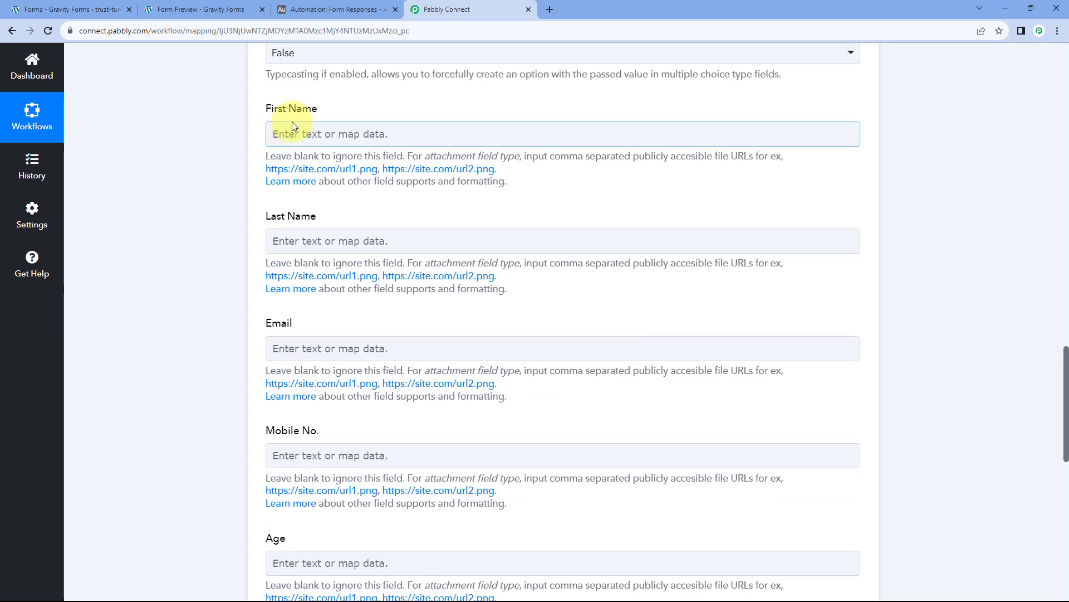
pyautogui.scroll(-4, 281, 133)
pyautogui.scroll(-2, 248, 152)
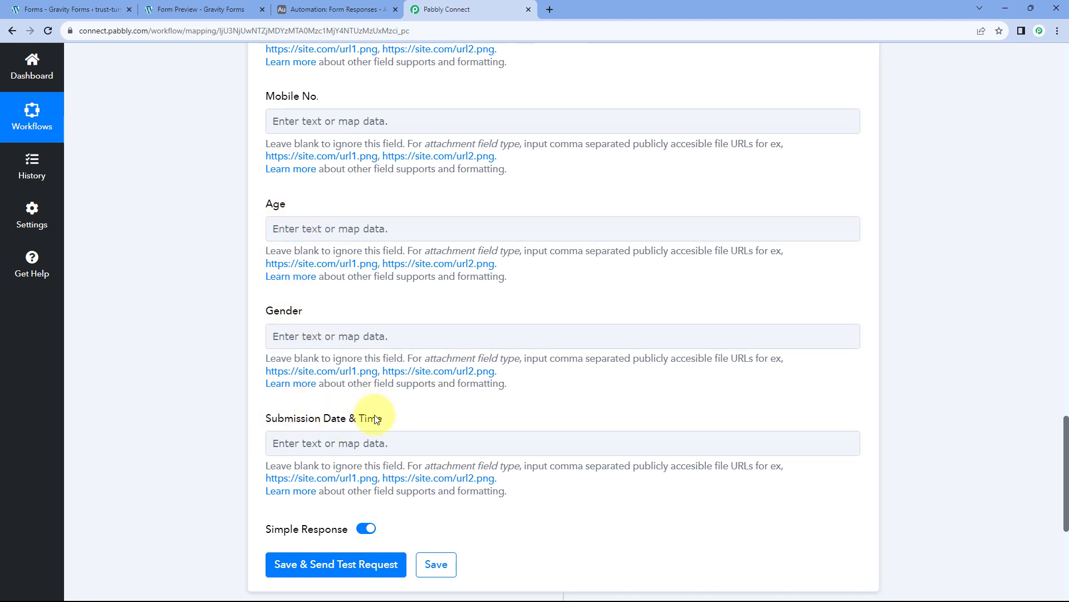
# Recheck Airtable's columns and review the trigger's sample data, including the 1.3 Demo value.
pyautogui.click(353, 9)
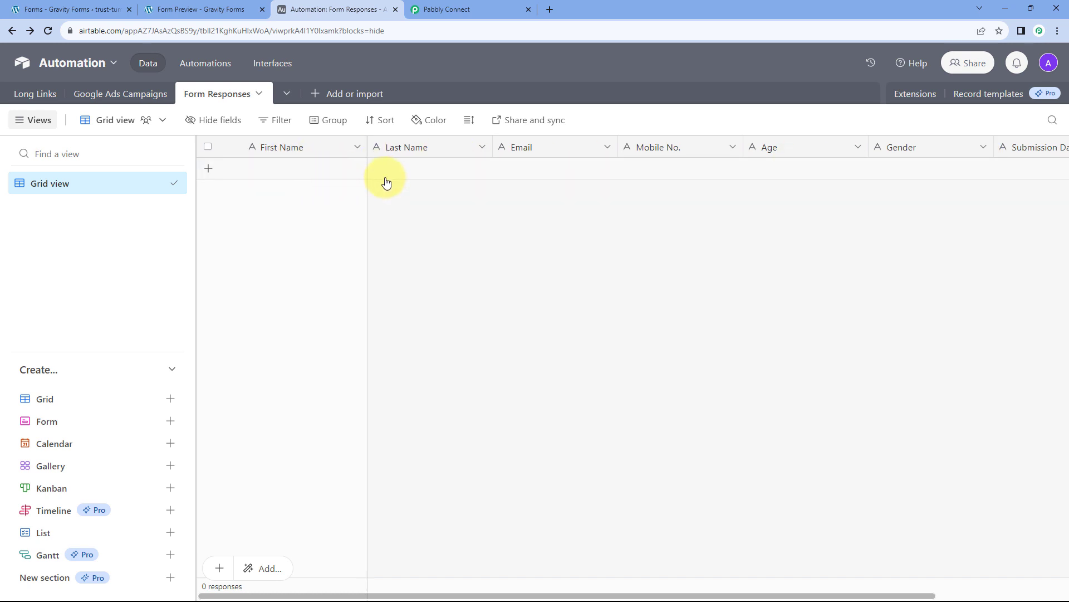
pyautogui.click(477, 8)
pyautogui.scroll(5, 293, 228)
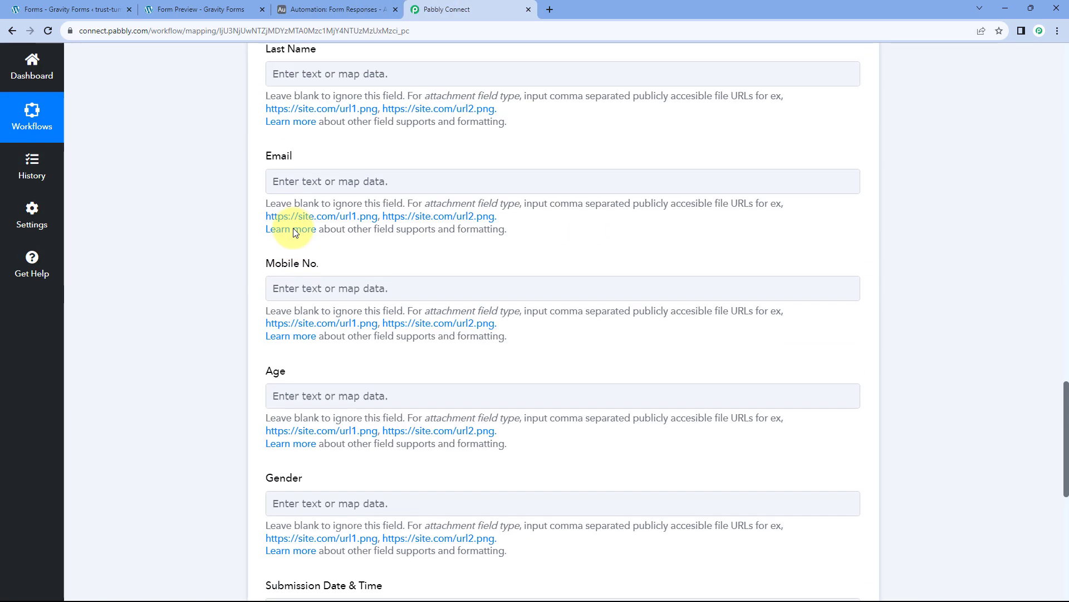
pyautogui.scroll(1, 341, 122)
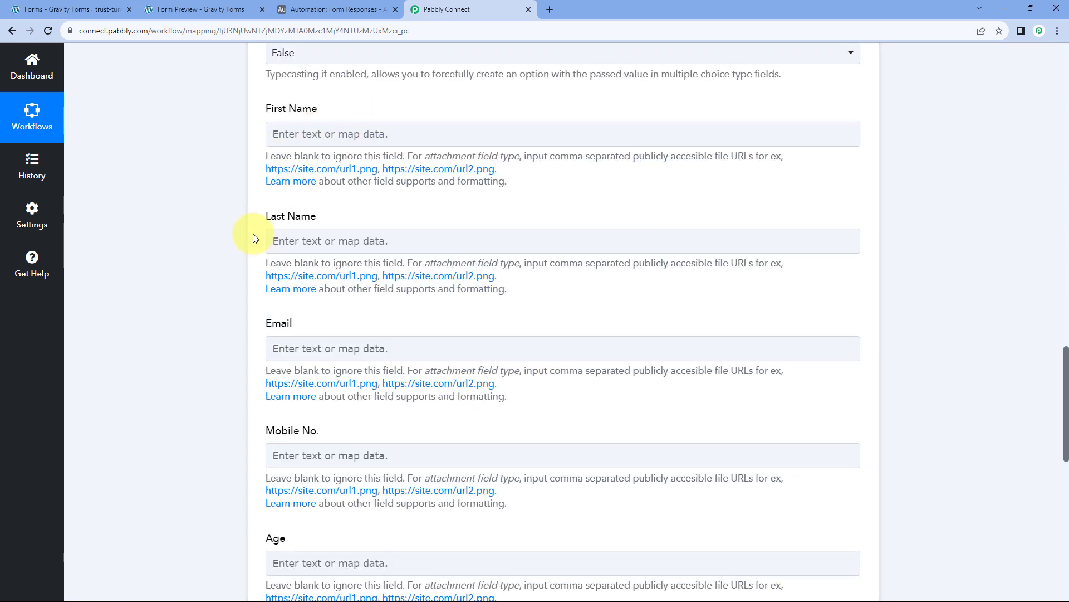
pyautogui.scroll(10, 565, 201)
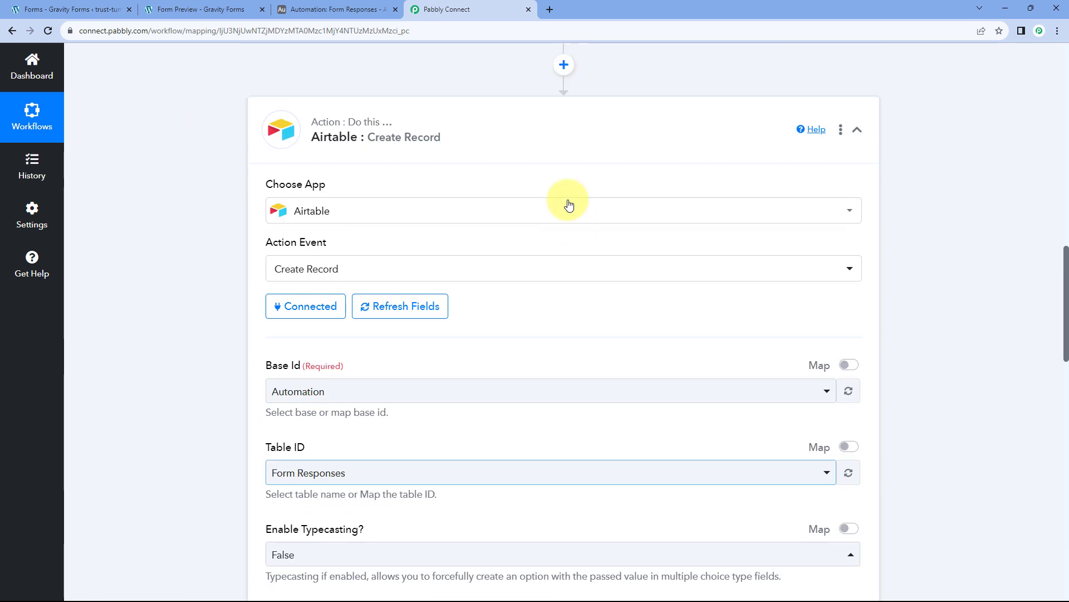
pyautogui.scroll(-10, 592, 181)
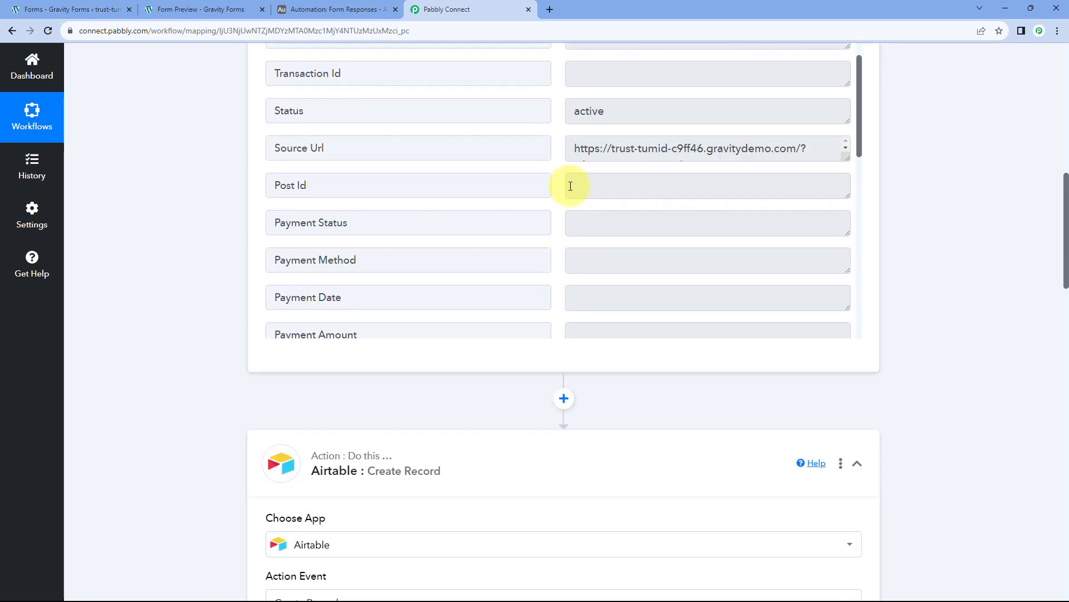
pyautogui.scroll(-4, 561, 176)
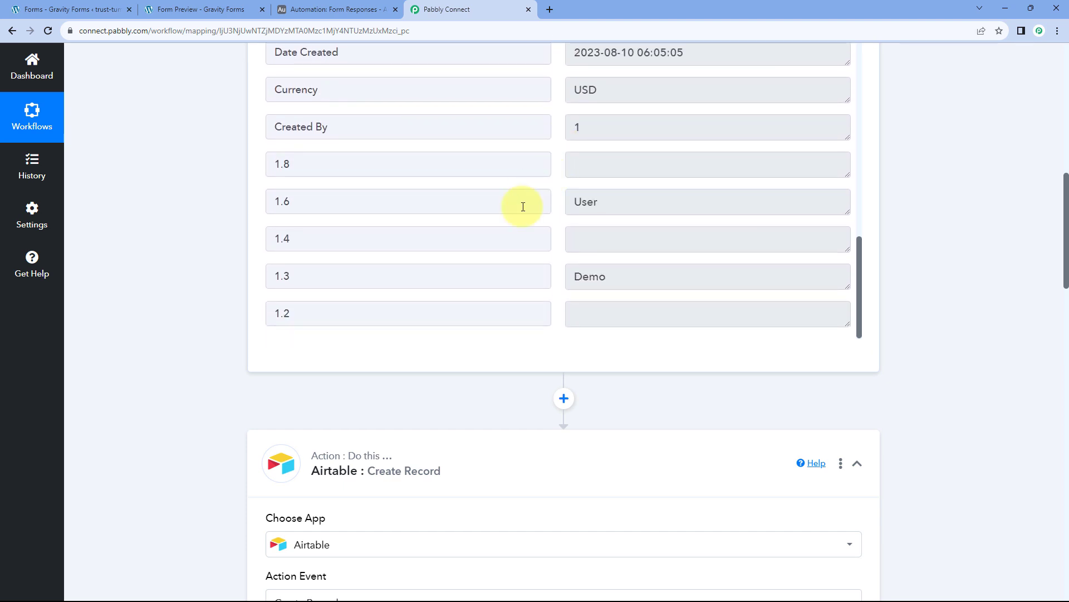
pyautogui.scroll(-1, 235, 250)
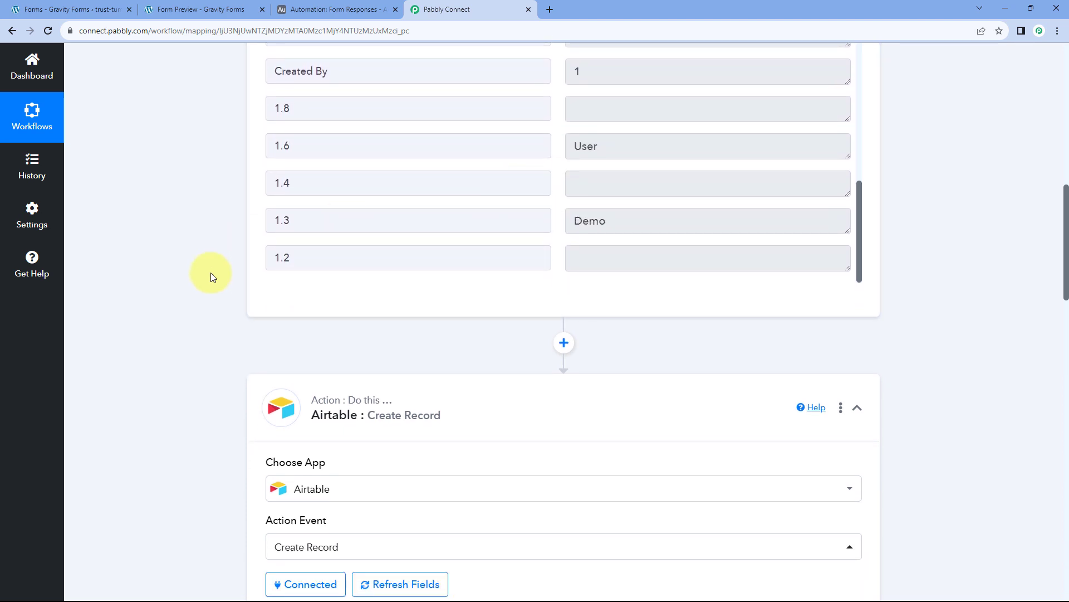
pyautogui.scroll(-8, 212, 277)
pyautogui.scroll(10, 597, 258)
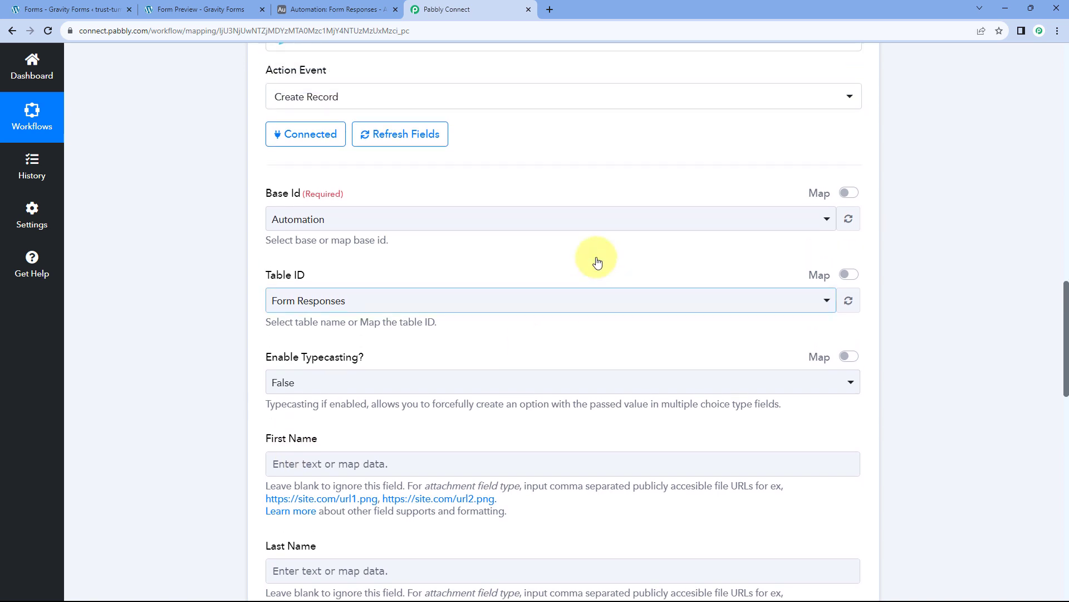
pyautogui.moveTo(618, 270); pyautogui.dragTo(559, 277)
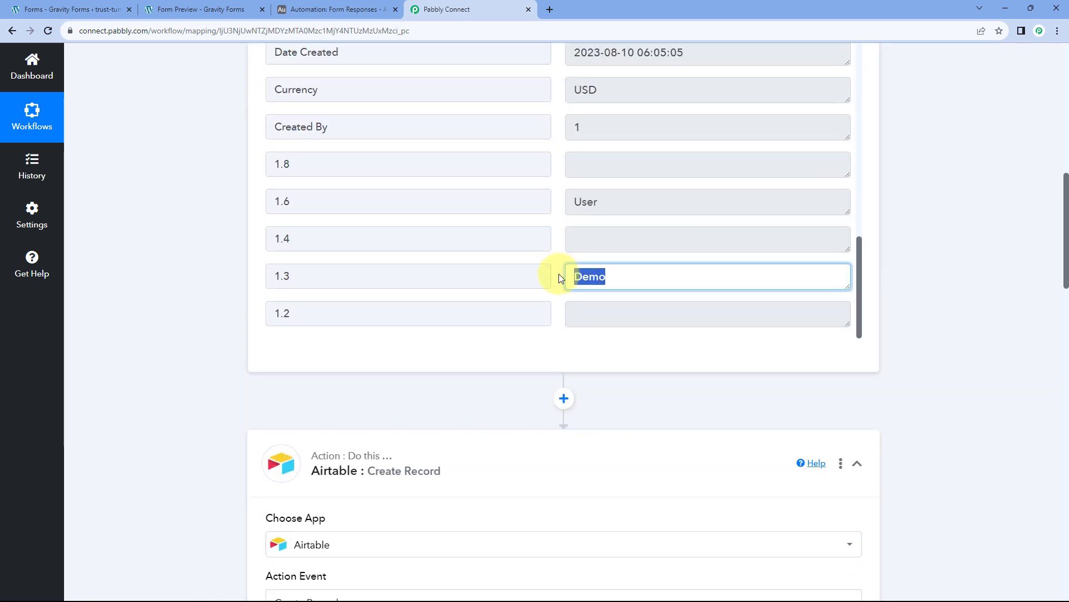
pyautogui.click(559, 282)
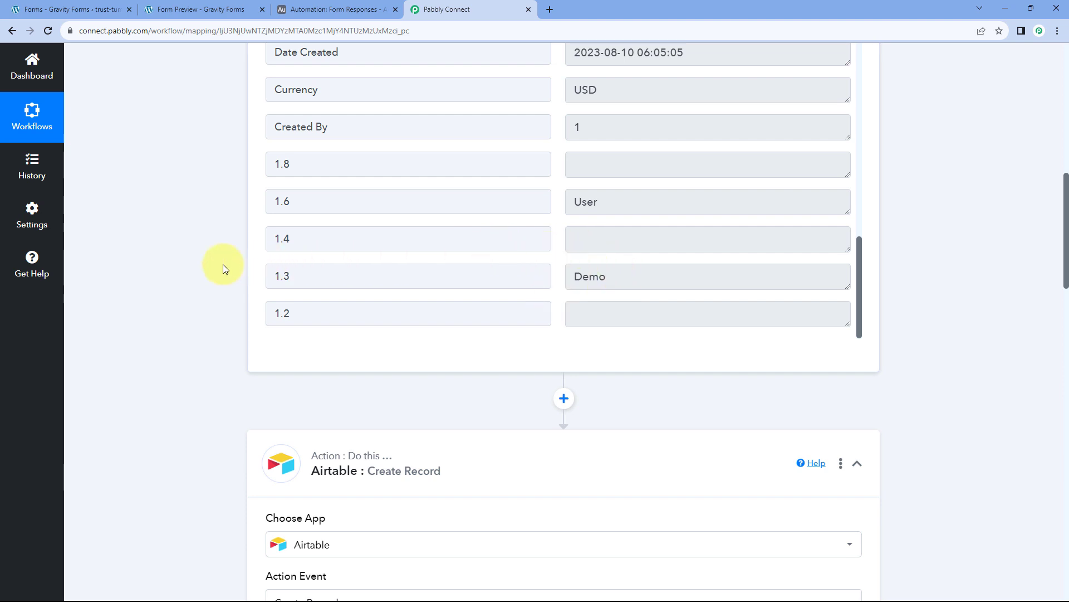
pyautogui.scroll(-10, 221, 267)
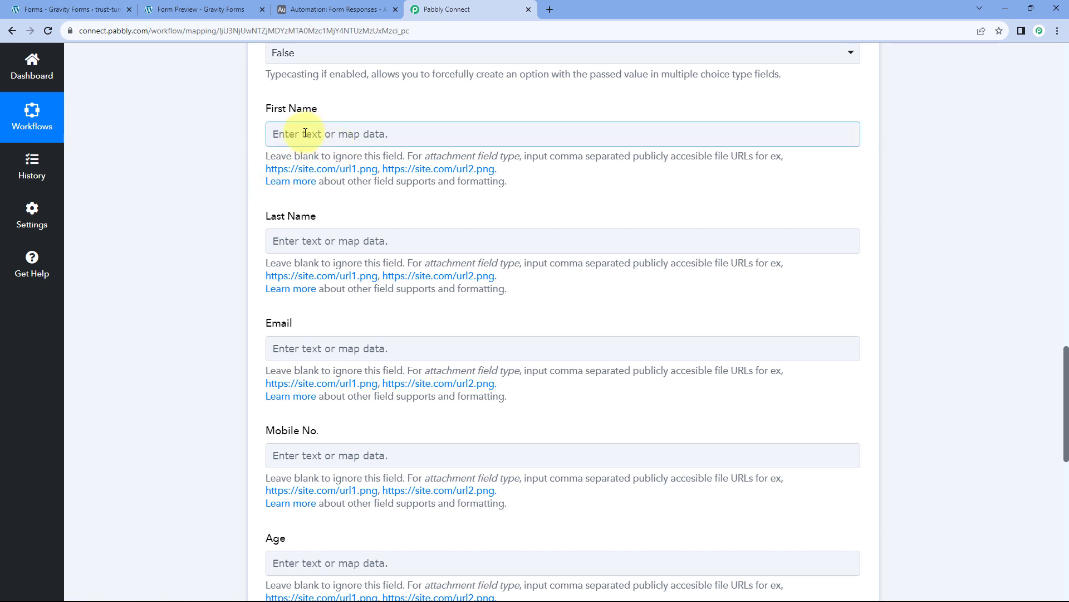
# Map the Gravity Forms 1.3 Demo value into First Name, checking the form preview and Airtable table.
pyautogui.click(304, 133)
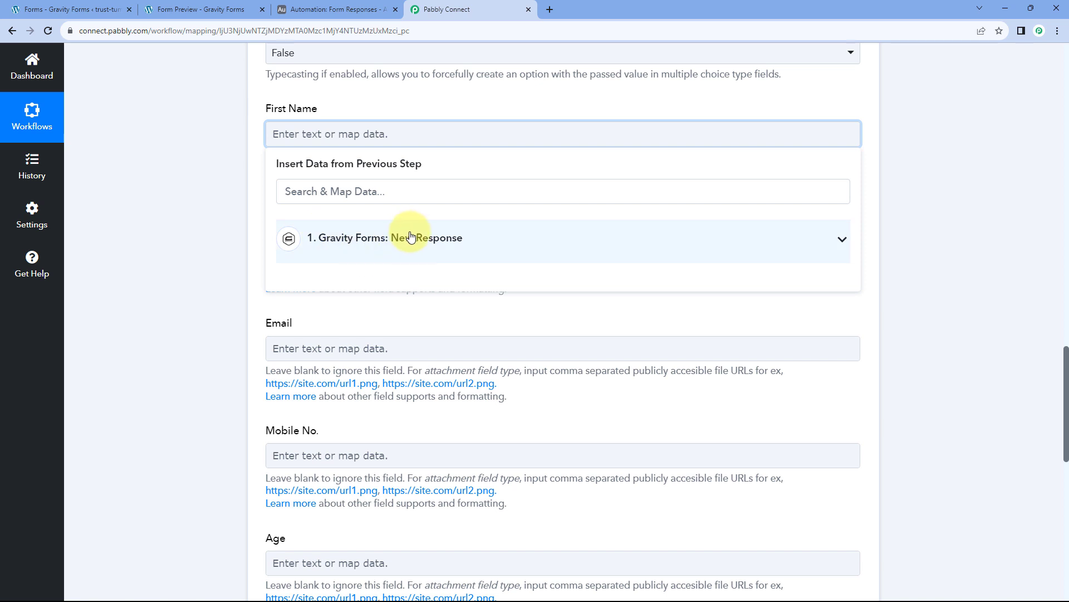
pyautogui.click(411, 236)
pyautogui.scroll(-2, 199, 246)
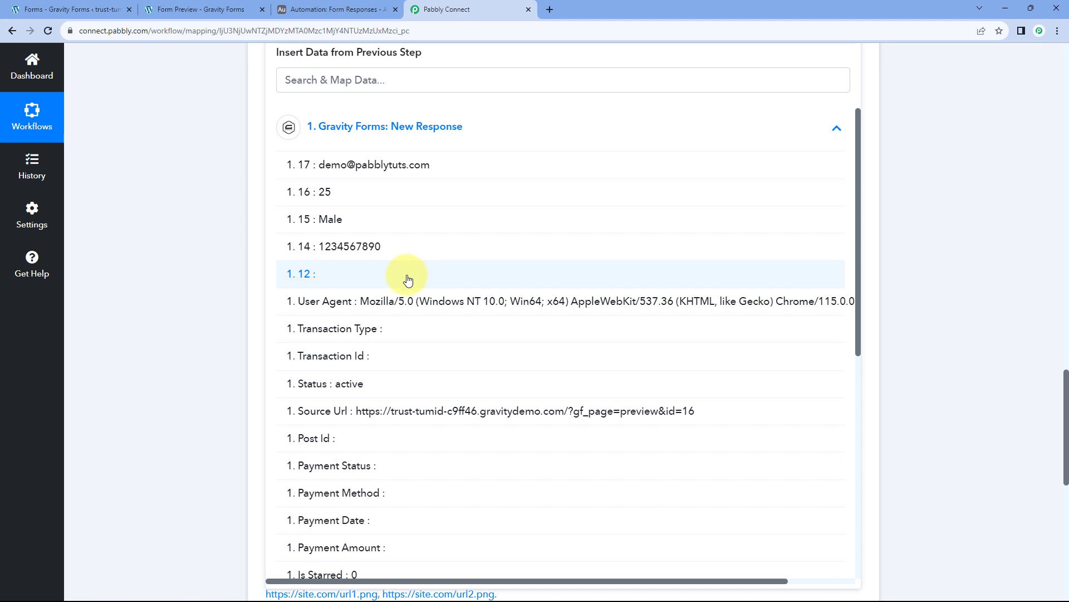
pyautogui.scroll(-5, 418, 287)
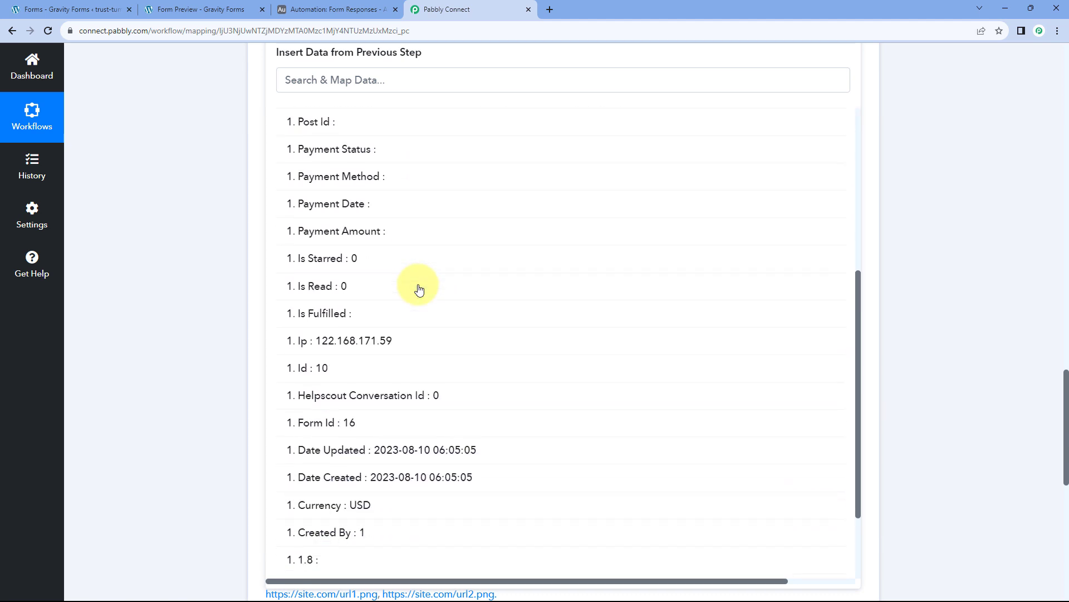
pyautogui.scroll(-2, 415, 289)
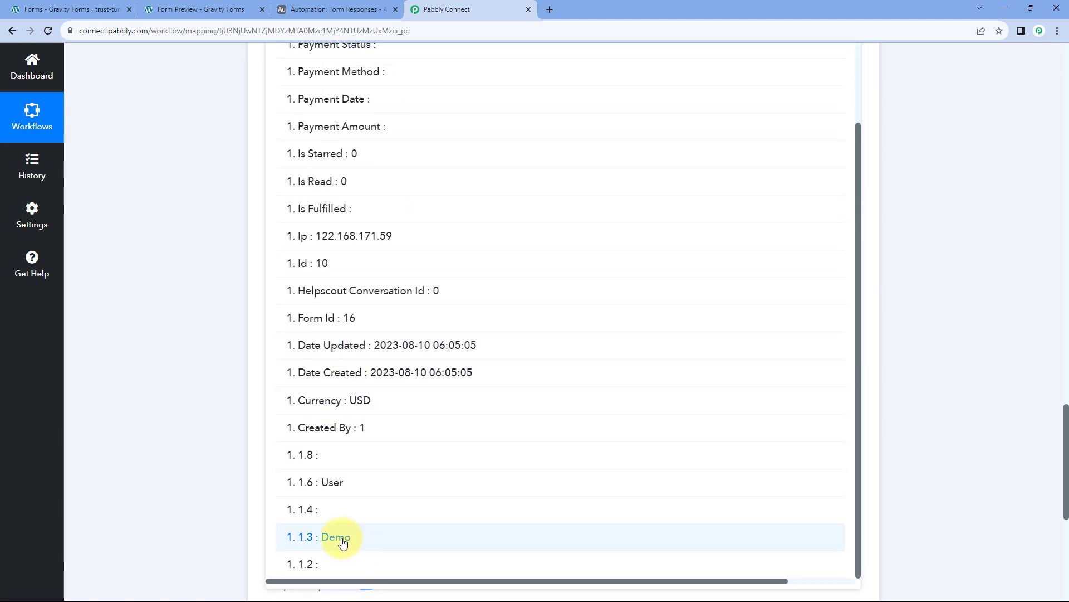
pyautogui.click(340, 537)
pyautogui.scroll(4, 295, 199)
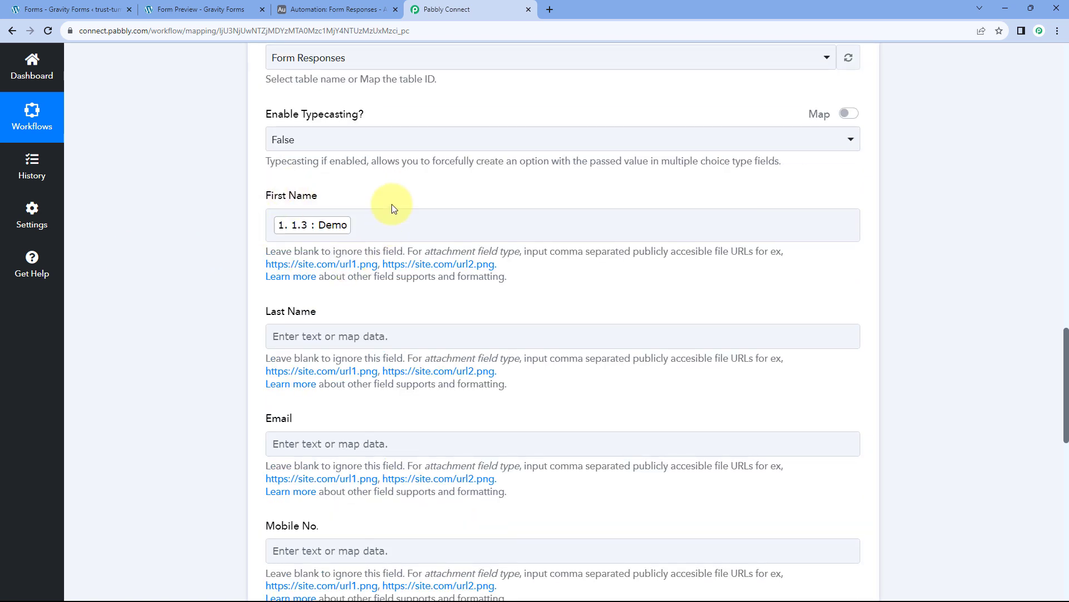
pyautogui.click(231, 5)
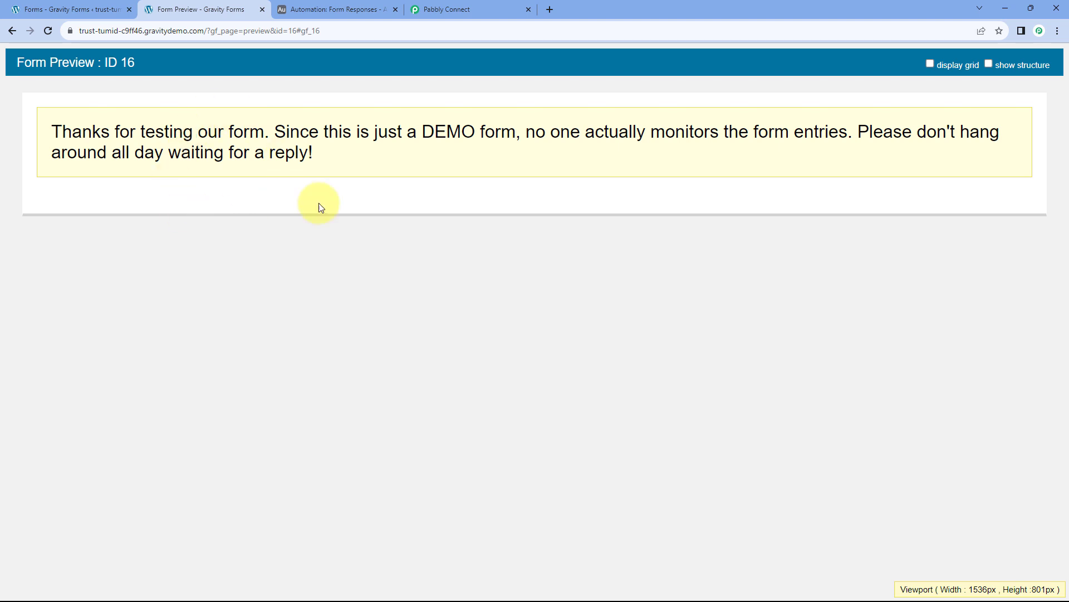
pyautogui.click(339, 8)
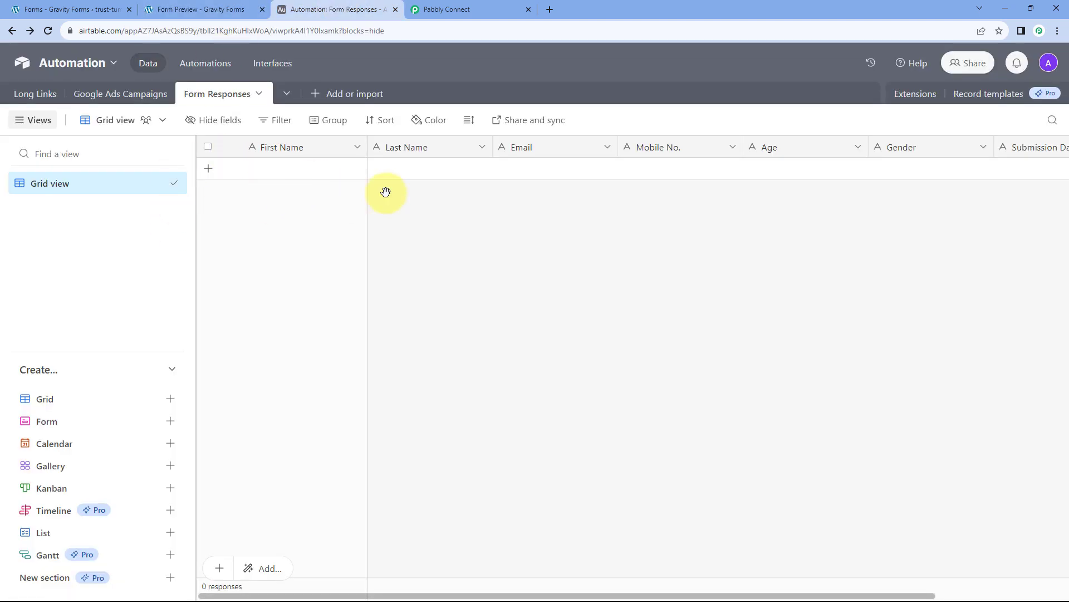
pyautogui.click(467, 8)
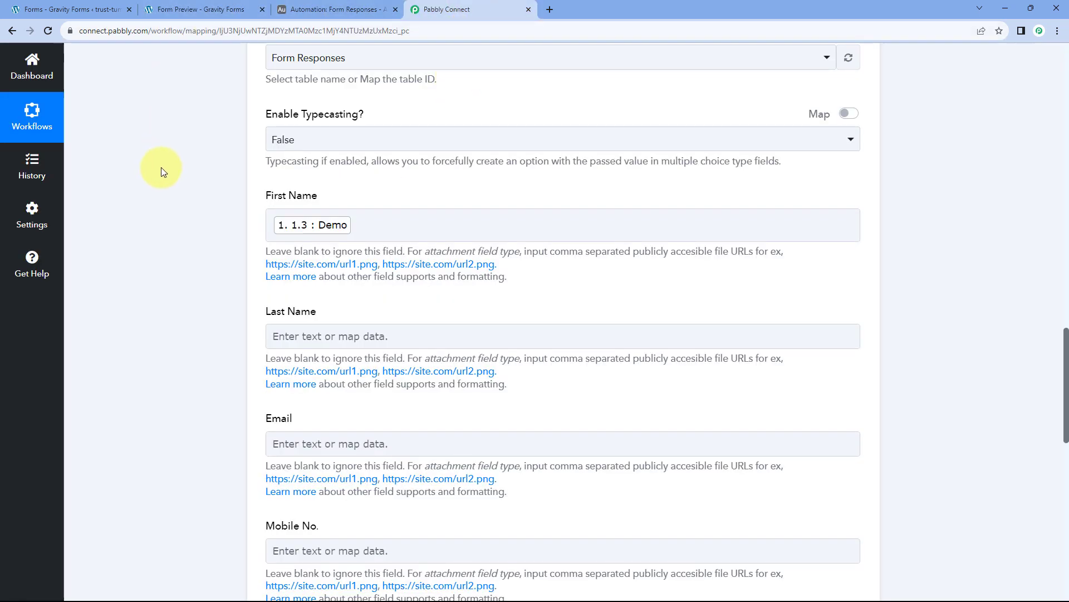
pyautogui.scroll(-1, 375, 195)
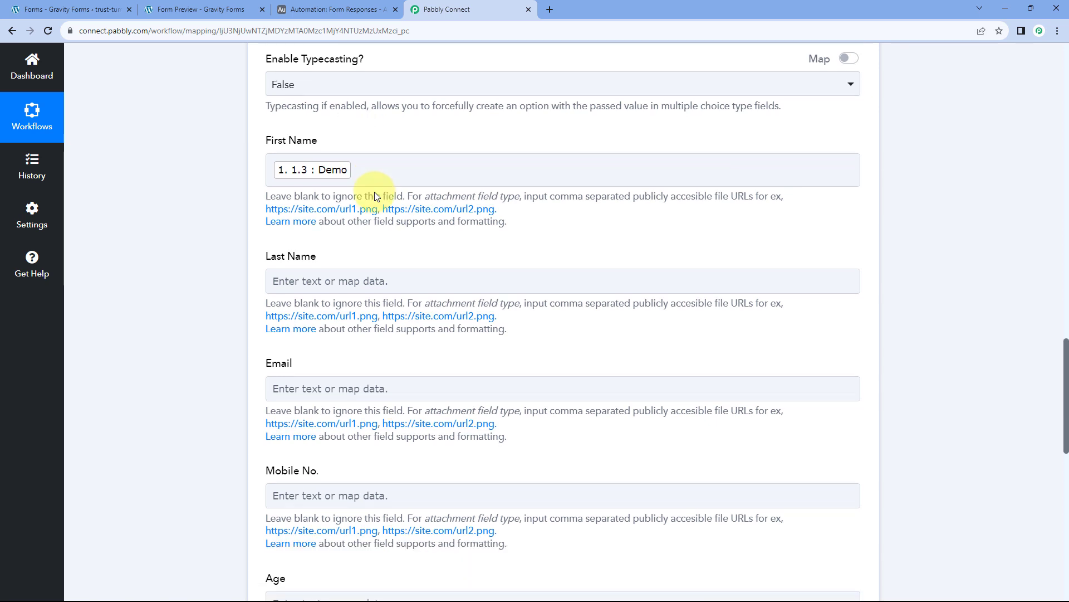
pyautogui.scroll(-1, 337, 146)
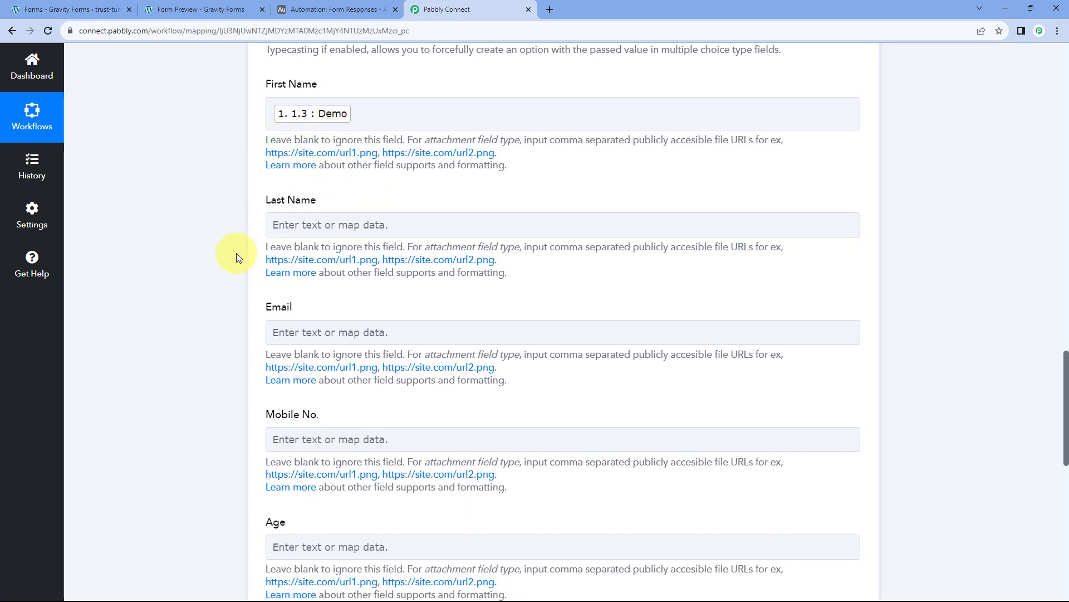
# Map the 1.6 User value into Last Name and the submitter's email into Email.
pyautogui.click(304, 223)
pyautogui.scroll(-2, 233, 230)
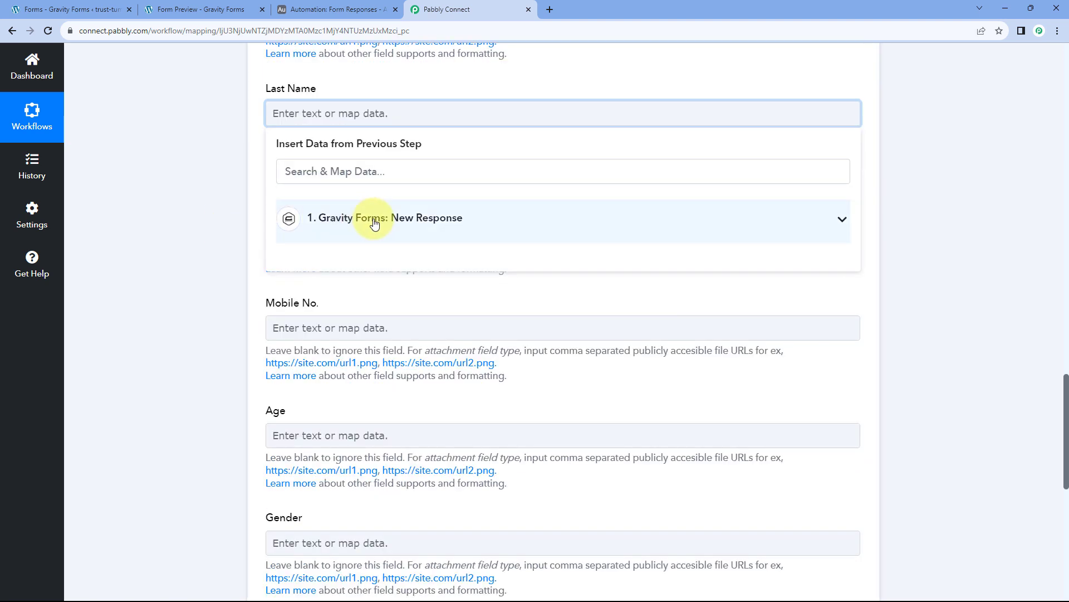
pyautogui.click(346, 217)
pyautogui.scroll(-4, 359, 345)
pyautogui.scroll(-5, 358, 353)
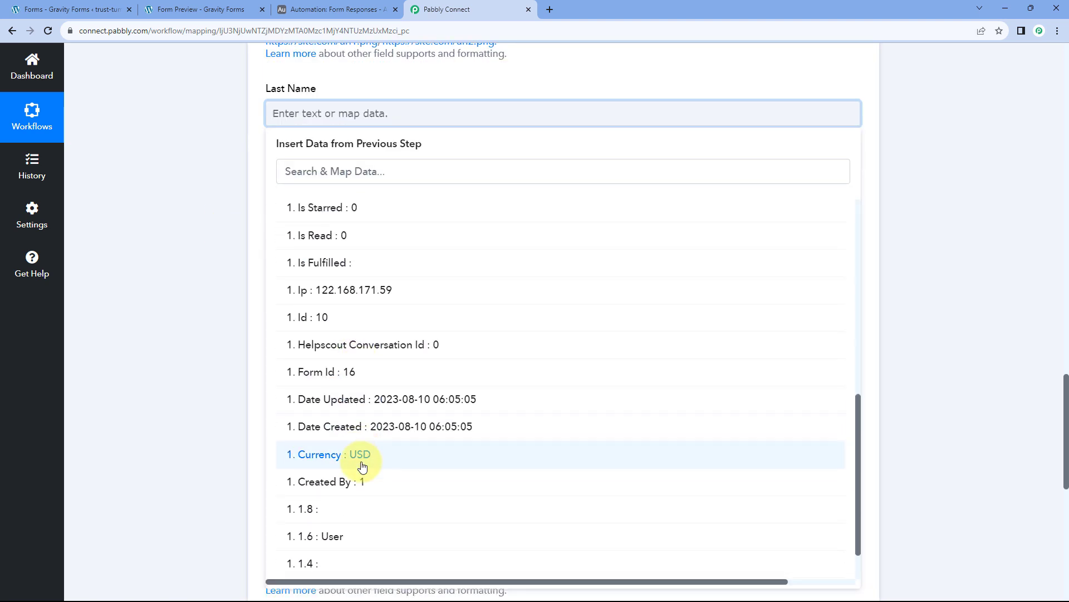
pyautogui.click(339, 485)
pyautogui.click(219, 229)
pyautogui.scroll(-1, 218, 226)
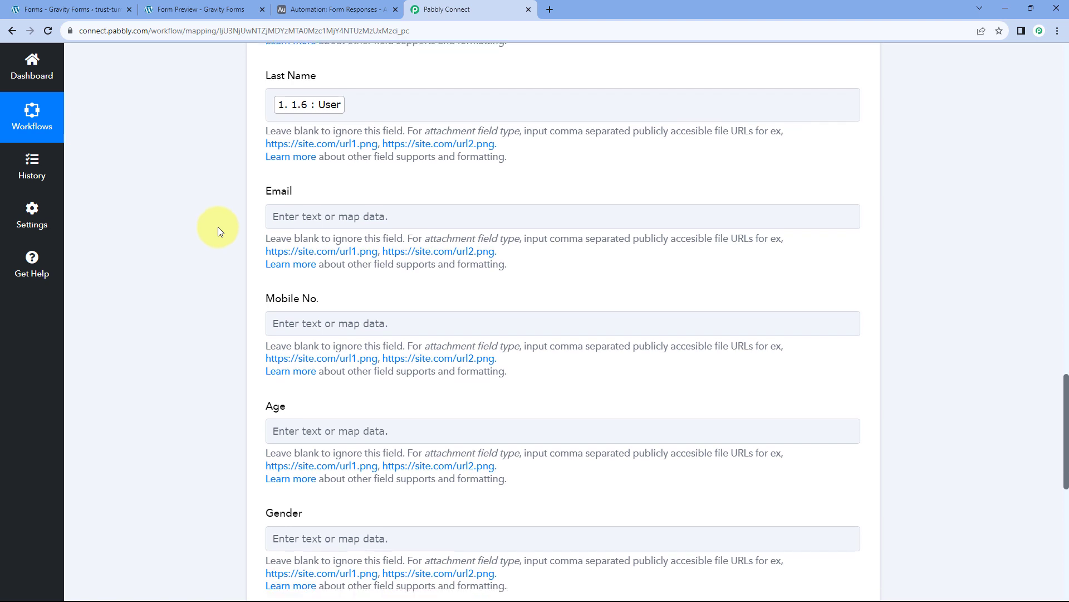
pyautogui.click(306, 173)
pyautogui.click(362, 277)
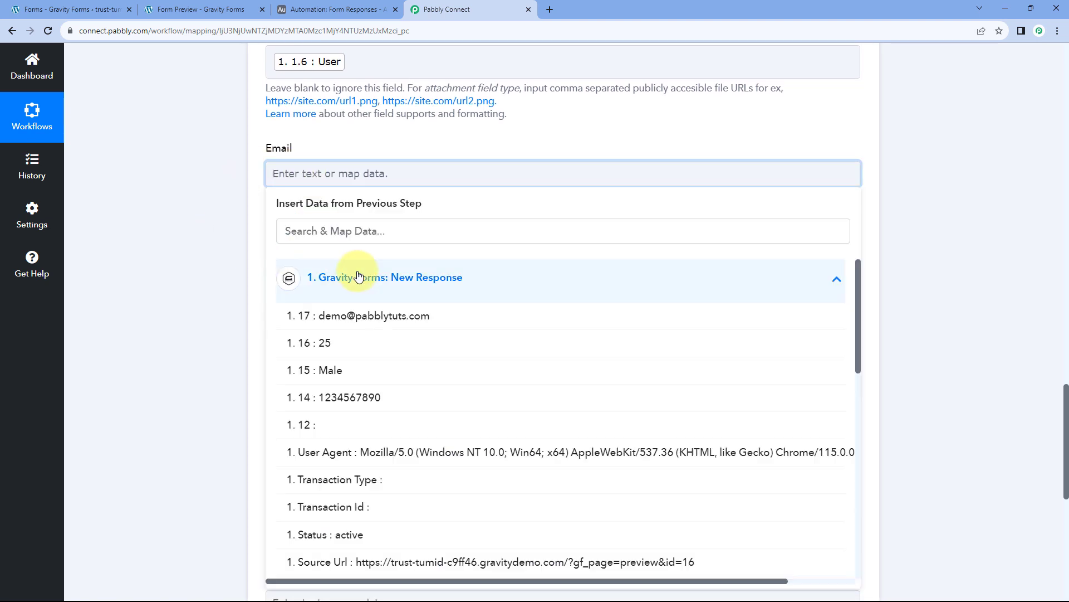
pyautogui.click(370, 318)
pyautogui.click(249, 196)
# Map form field 14's mobile number into Mobile No. and the age 25 into Age.
pyautogui.scroll(-2, 257, 183)
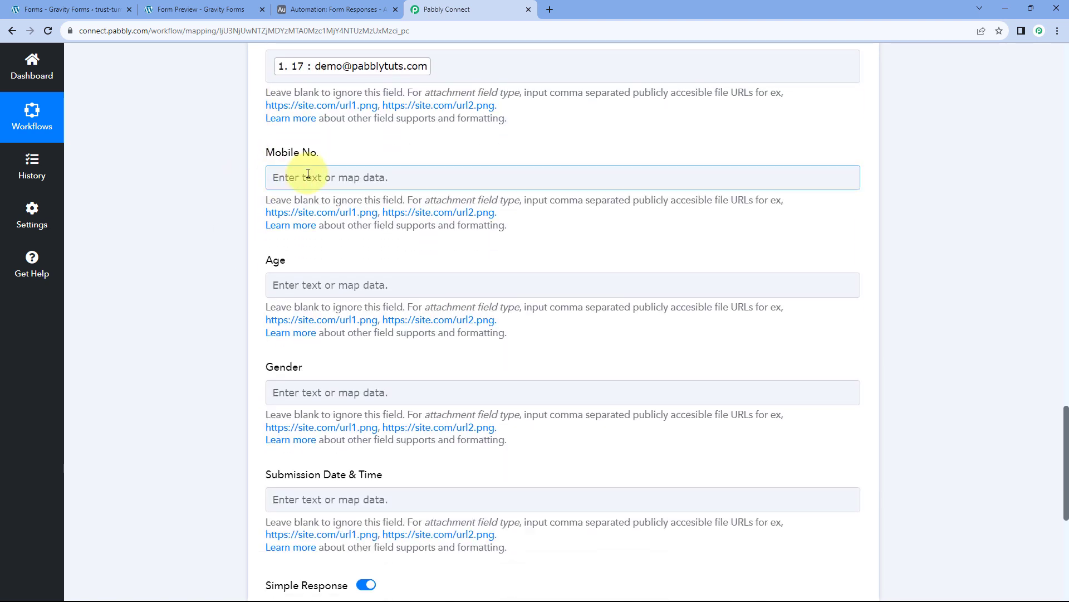
pyautogui.click(270, 170)
pyautogui.click(327, 281)
pyautogui.click(346, 401)
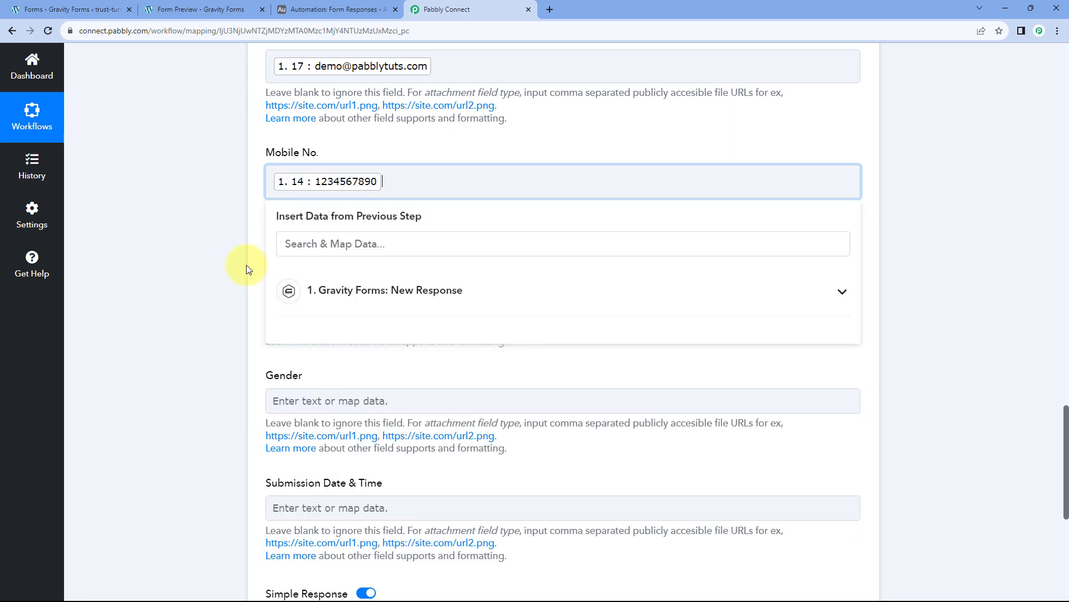
pyautogui.click(247, 266)
pyautogui.scroll(-1, 248, 266)
pyautogui.click(306, 234)
pyautogui.click(342, 342)
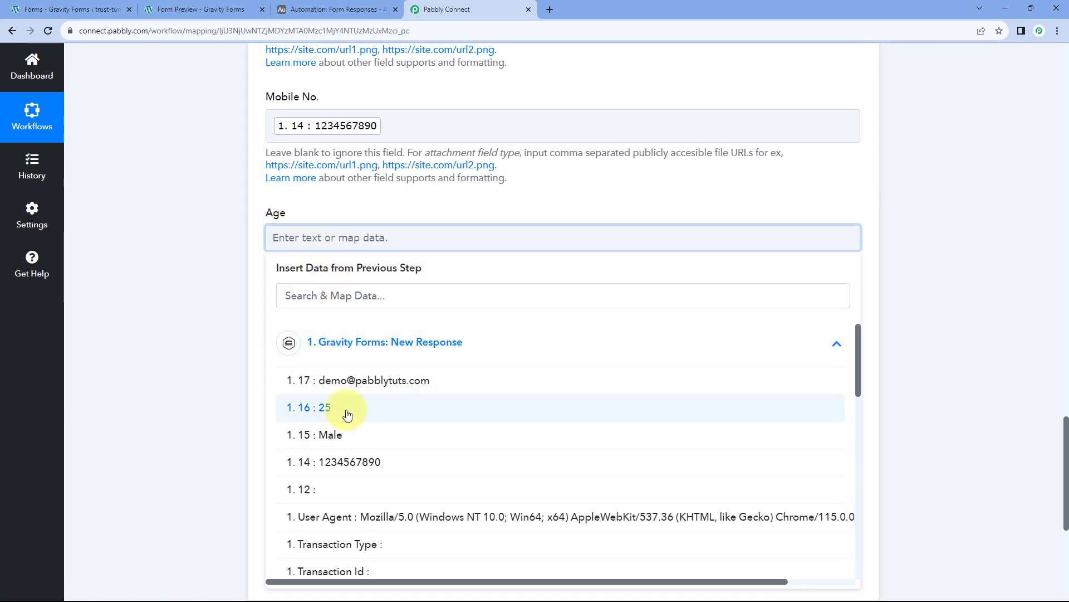
pyautogui.click(346, 412)
pyautogui.scroll(-2, 215, 285)
# Map the Gravity Forms Male value into the Gender field.
pyautogui.click(296, 239)
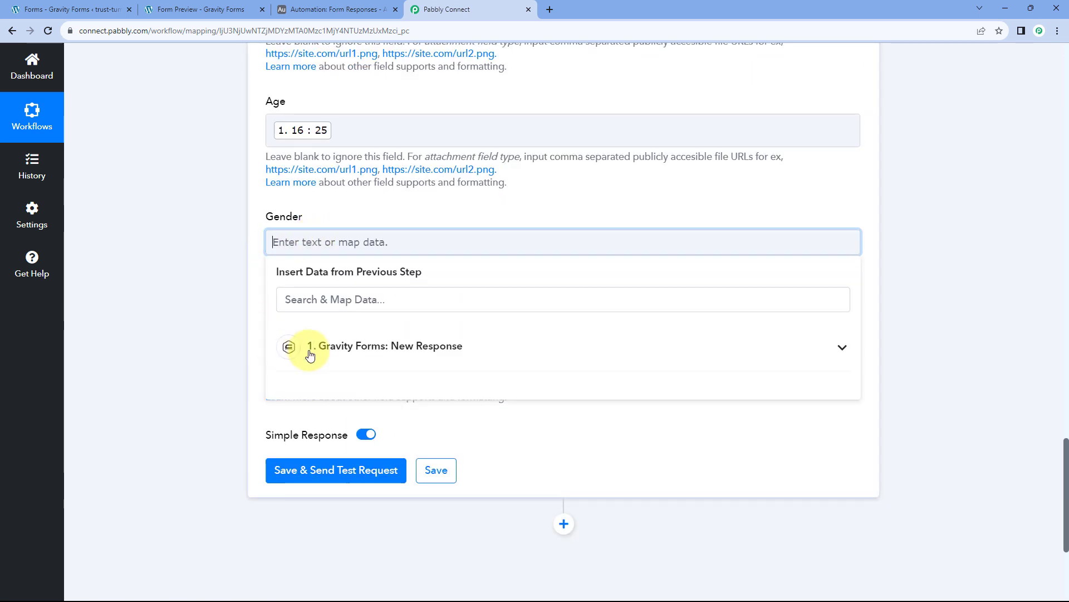
pyautogui.click(307, 348)
pyautogui.scroll(-2, 347, 365)
pyautogui.scroll(1, 333, 321)
pyautogui.click(331, 381)
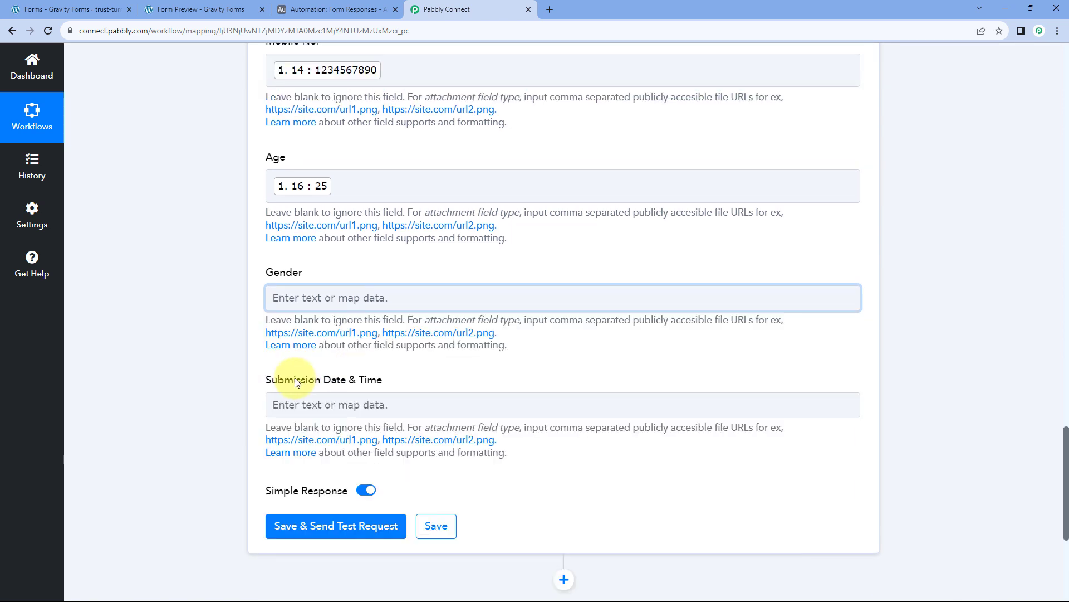
pyautogui.click(304, 306)
pyautogui.click(342, 384)
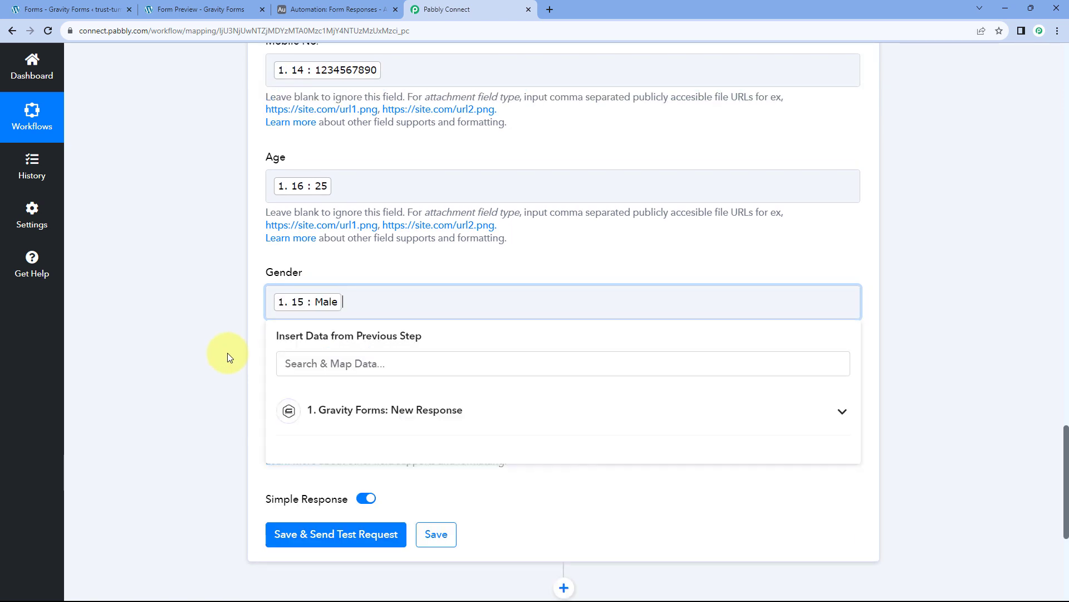
pyautogui.click(227, 342)
pyautogui.scroll(-3, 227, 338)
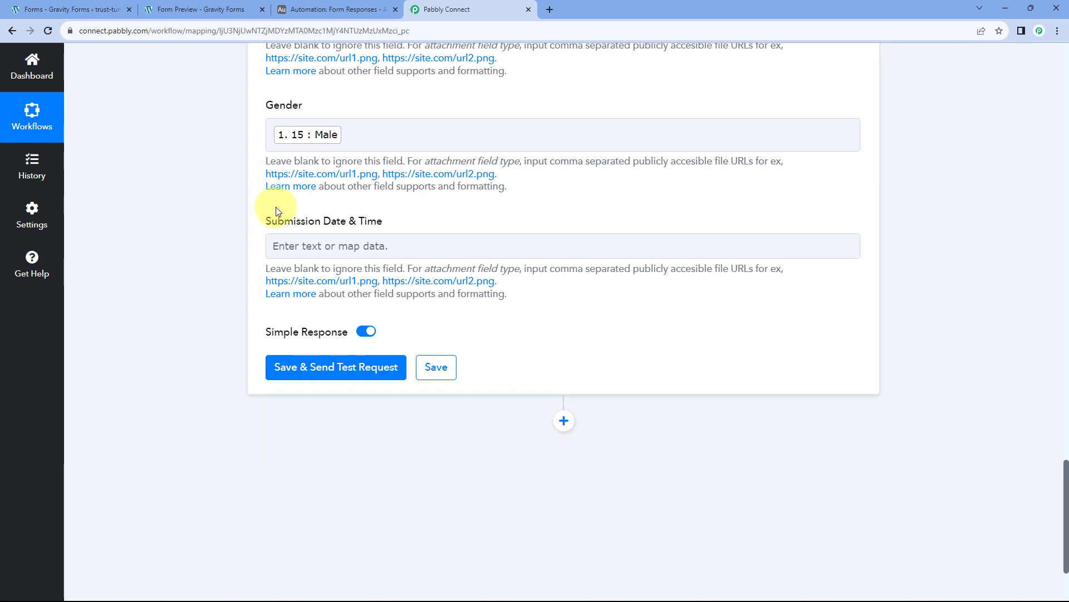
pyautogui.scroll(15, 573, 227)
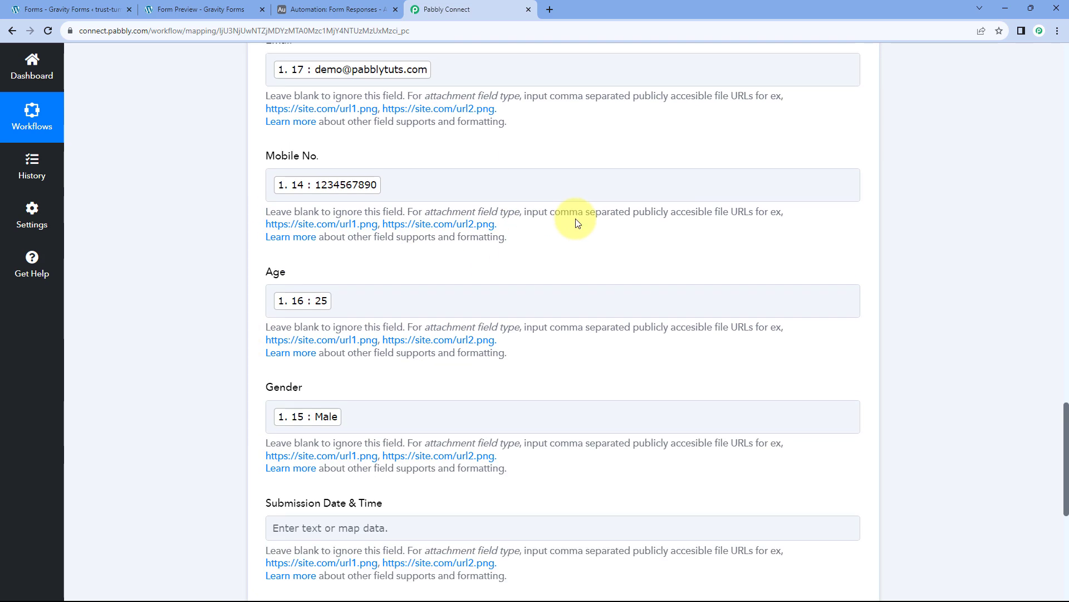
pyautogui.scroll(8, 609, 266)
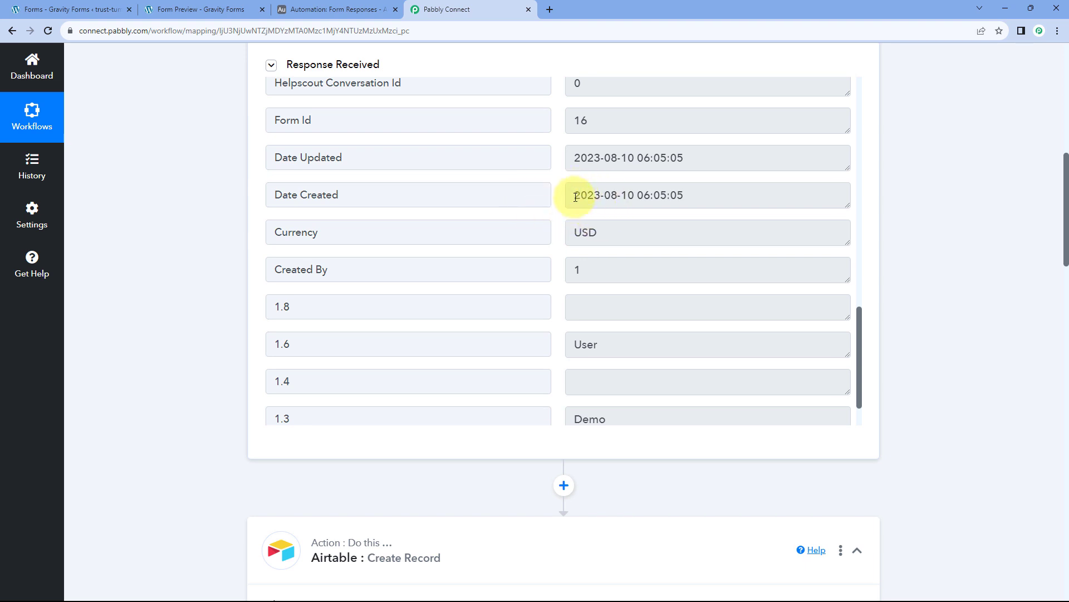
pyautogui.moveTo(570, 197); pyautogui.dragTo(685, 193)
pyautogui.click(684, 194)
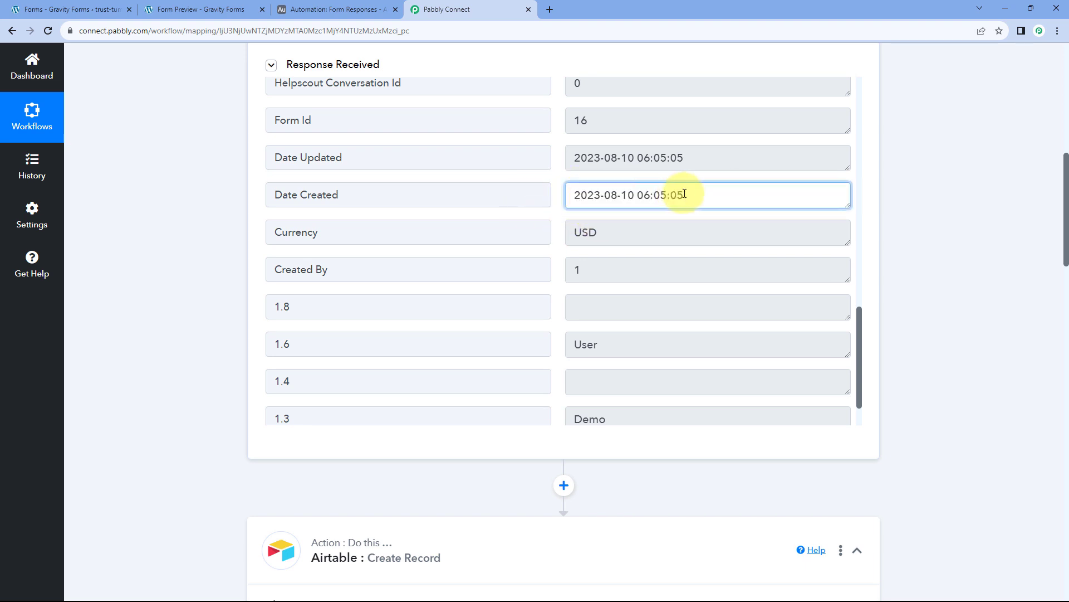
pyautogui.tripleClick(615, 196)
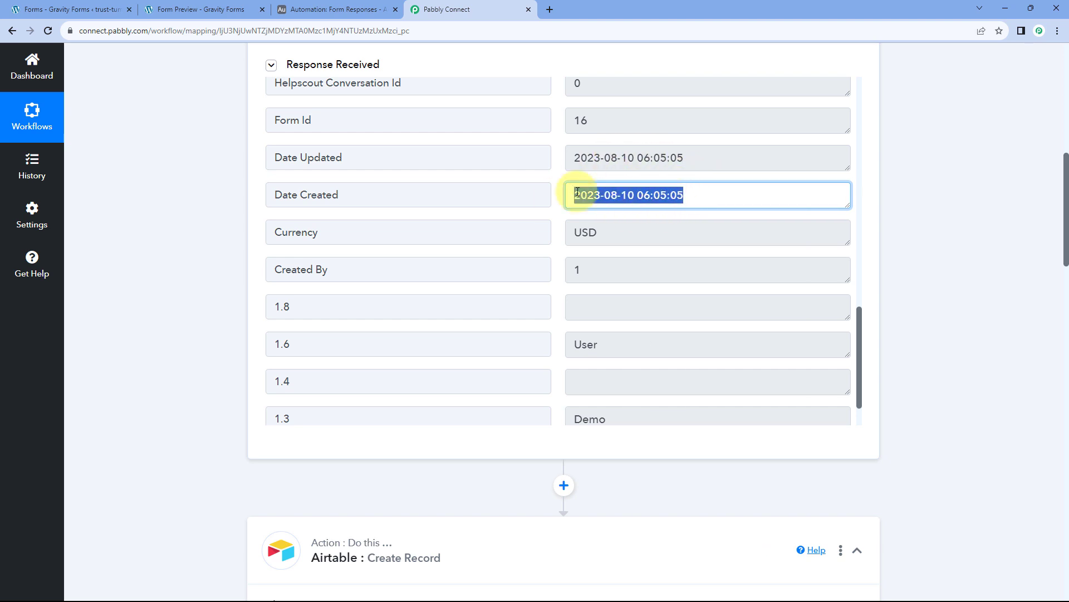
pyautogui.click(559, 208)
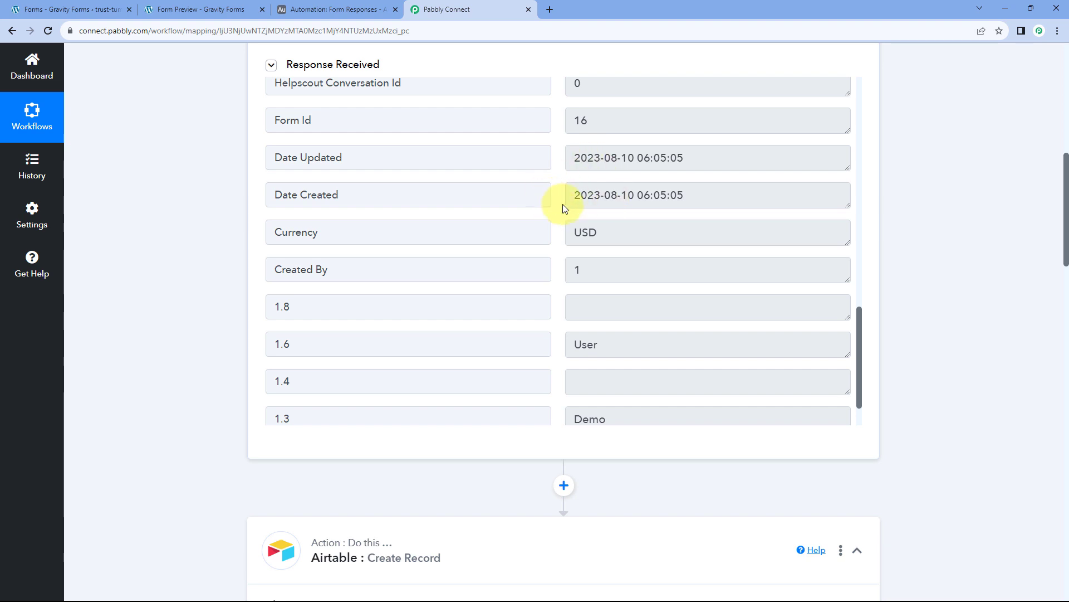
pyautogui.moveTo(569, 199); pyautogui.dragTo(688, 195)
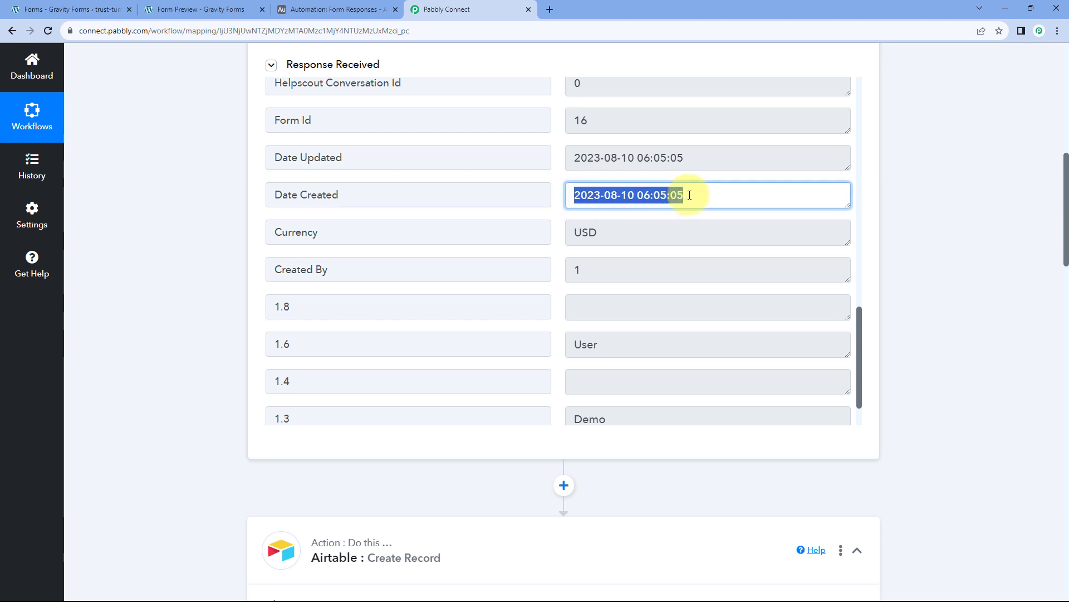
pyautogui.click(579, 198)
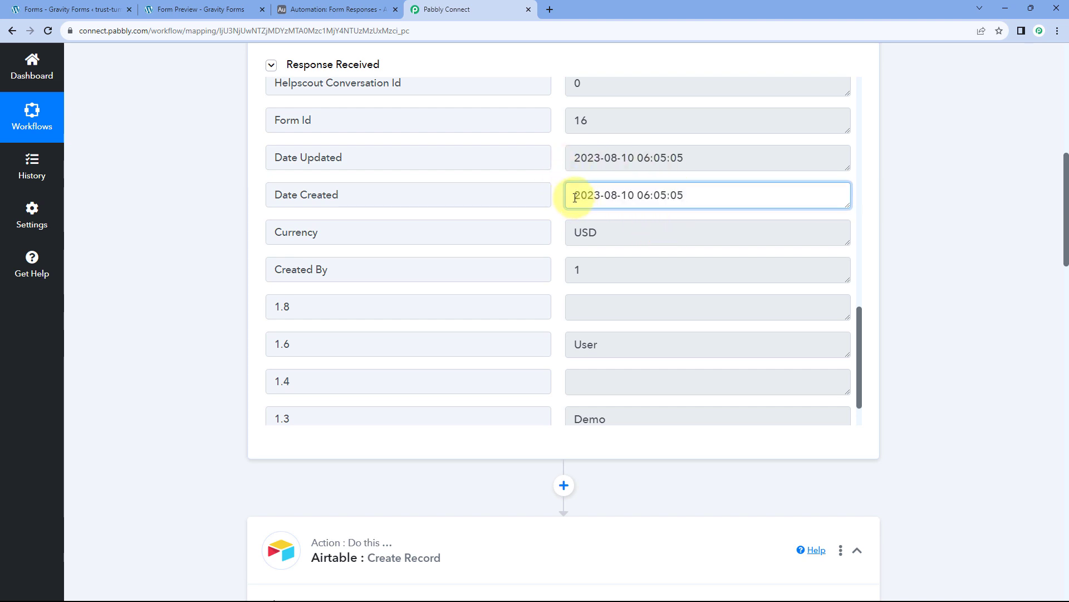
pyautogui.moveTo(575, 197); pyautogui.dragTo(681, 197)
pyautogui.click(689, 197)
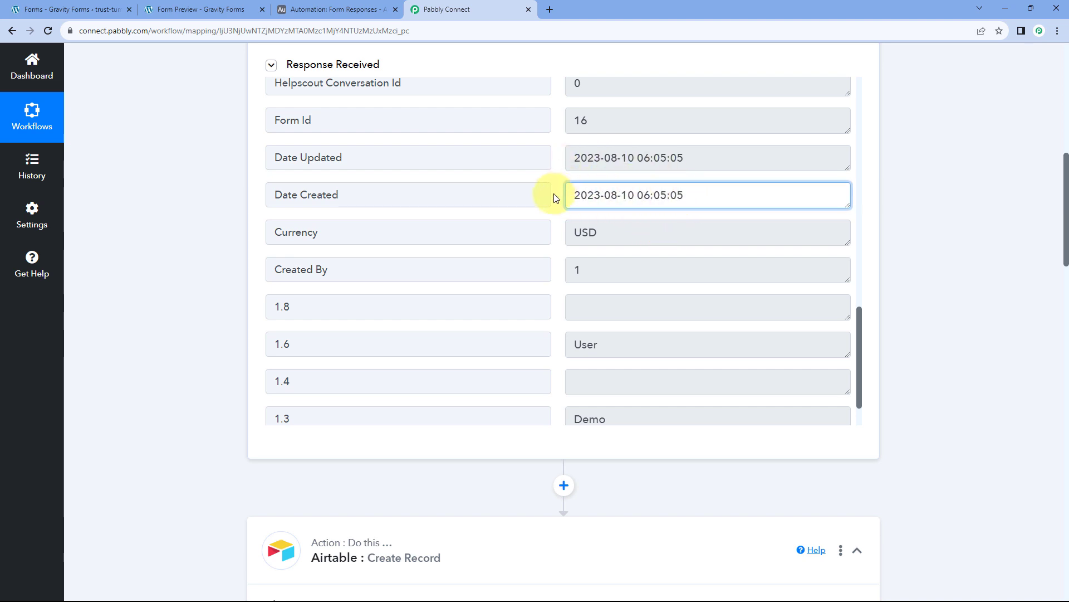
pyautogui.click(342, 11)
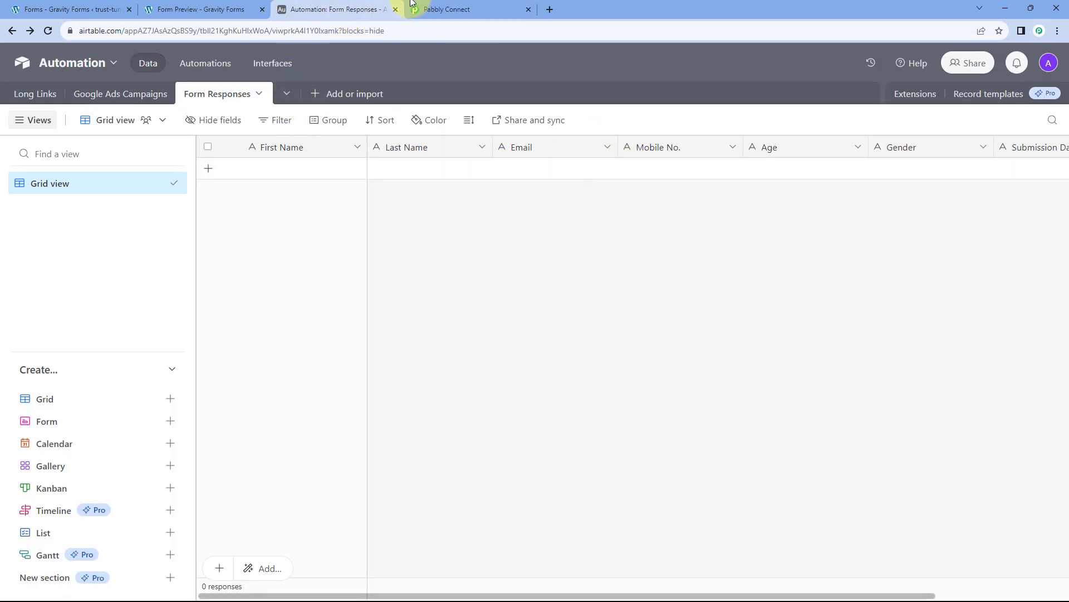
pyautogui.click(471, 9)
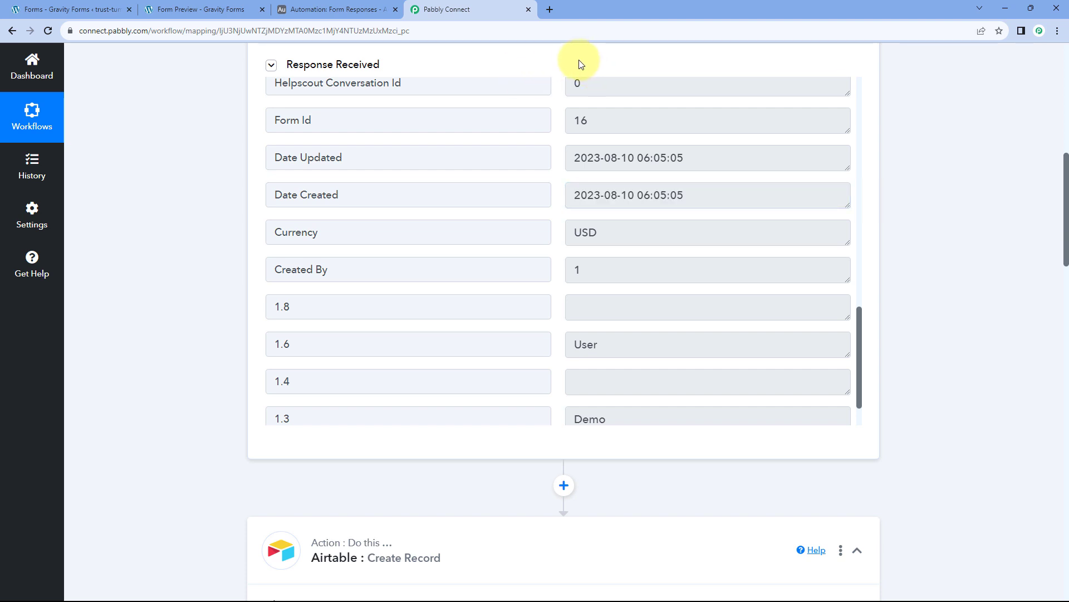
pyautogui.moveTo(572, 194); pyautogui.dragTo(697, 193)
pyautogui.click(561, 199)
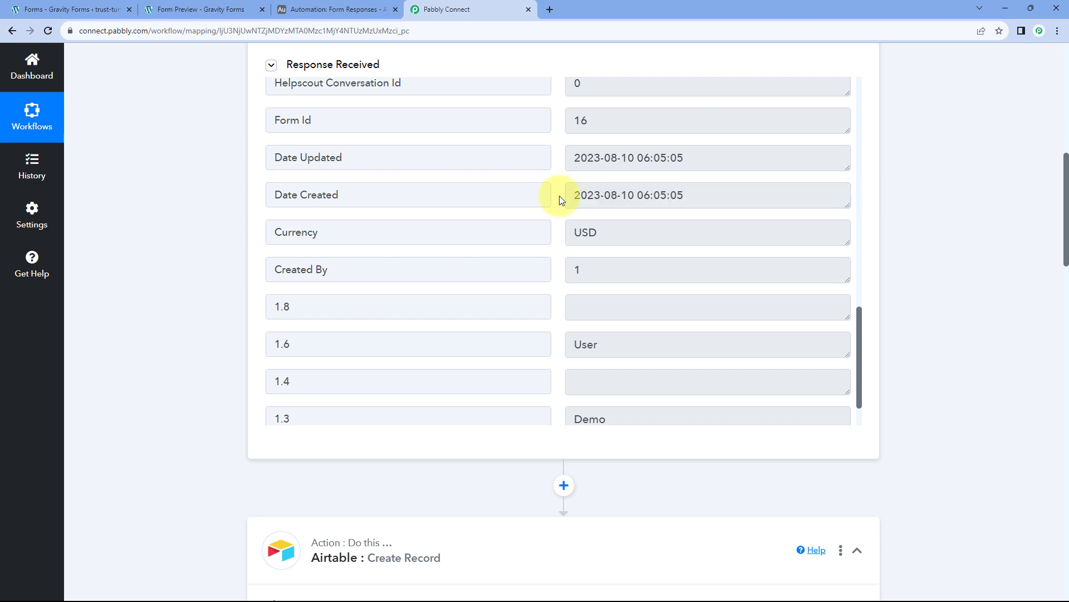
pyautogui.moveTo(373, 194); pyautogui.dragTo(262, 198)
pyautogui.click(246, 199)
pyautogui.moveTo(573, 197); pyautogui.dragTo(685, 196)
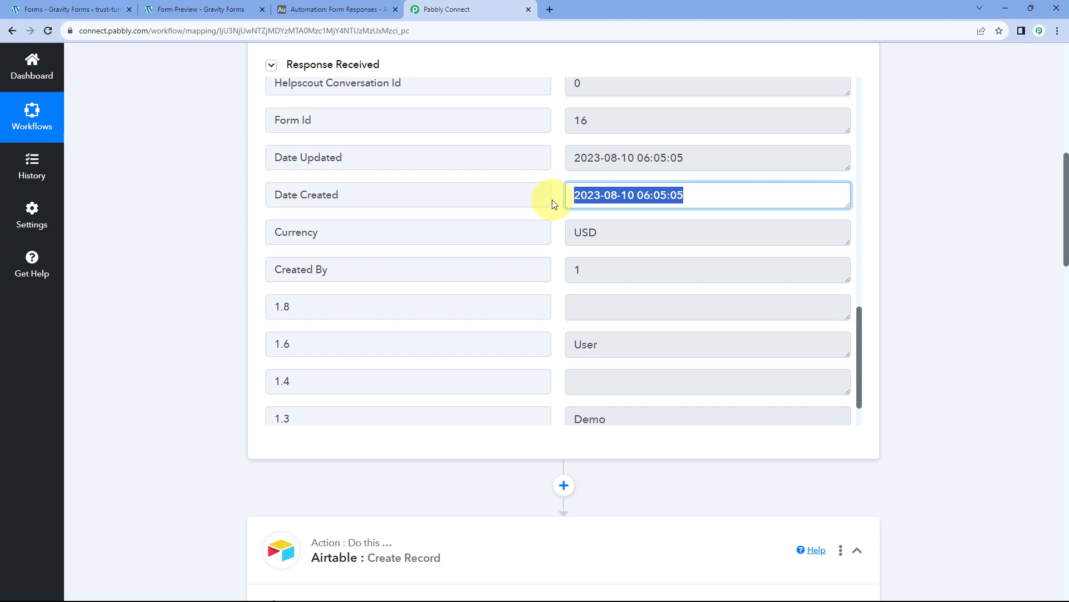
pyautogui.click(550, 200)
pyautogui.click(574, 197)
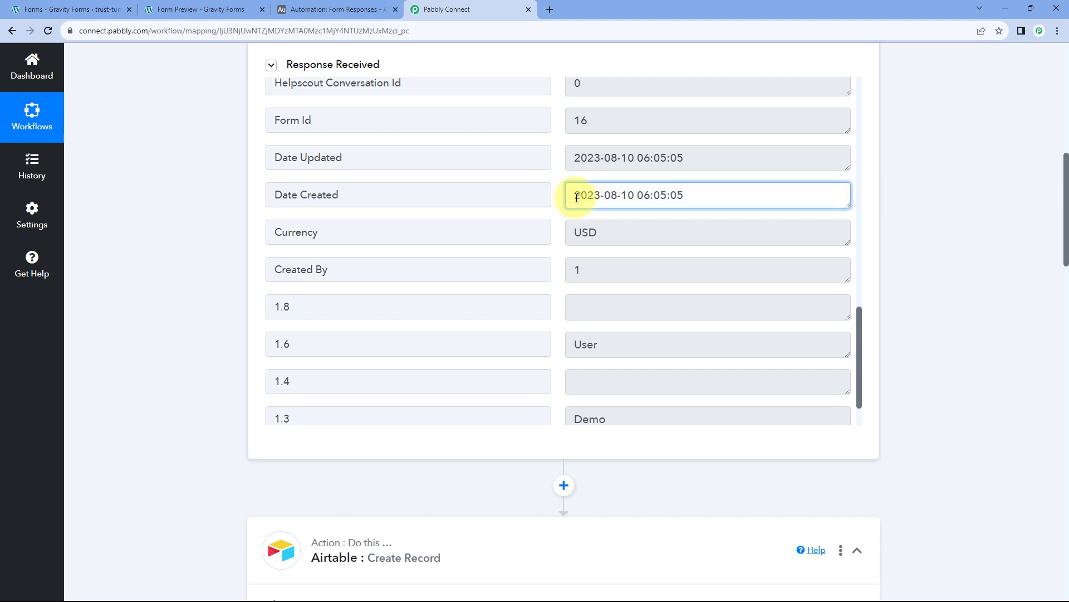
pyautogui.moveTo(576, 197); pyautogui.dragTo(711, 199)
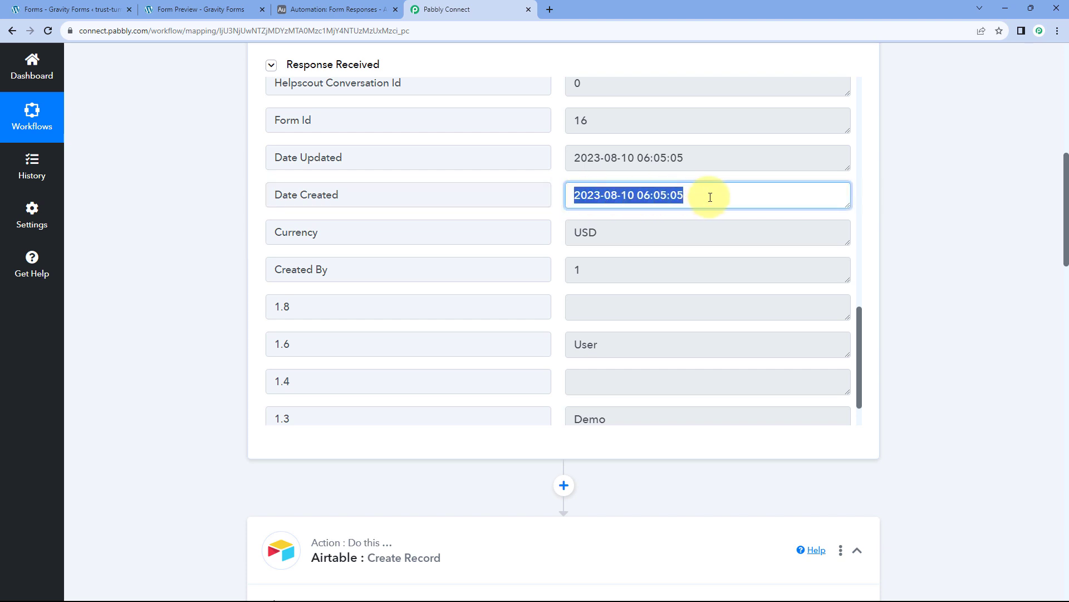
pyautogui.click(561, 201)
pyautogui.scroll(-5, 216, 212)
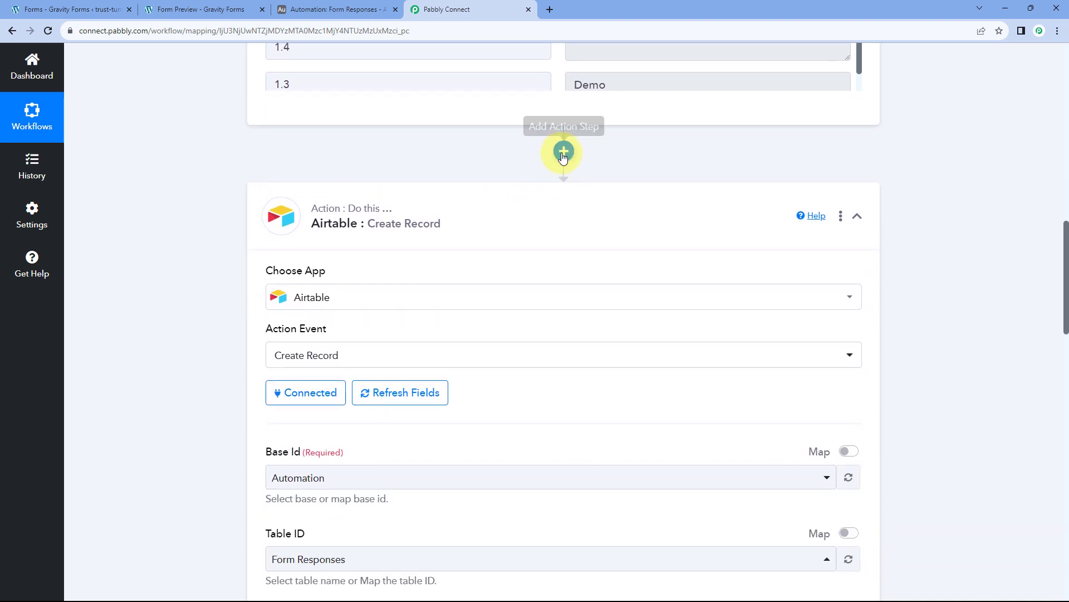
# Add a Date/Time Formatter step before the Airtable action.
pyautogui.click(562, 151)
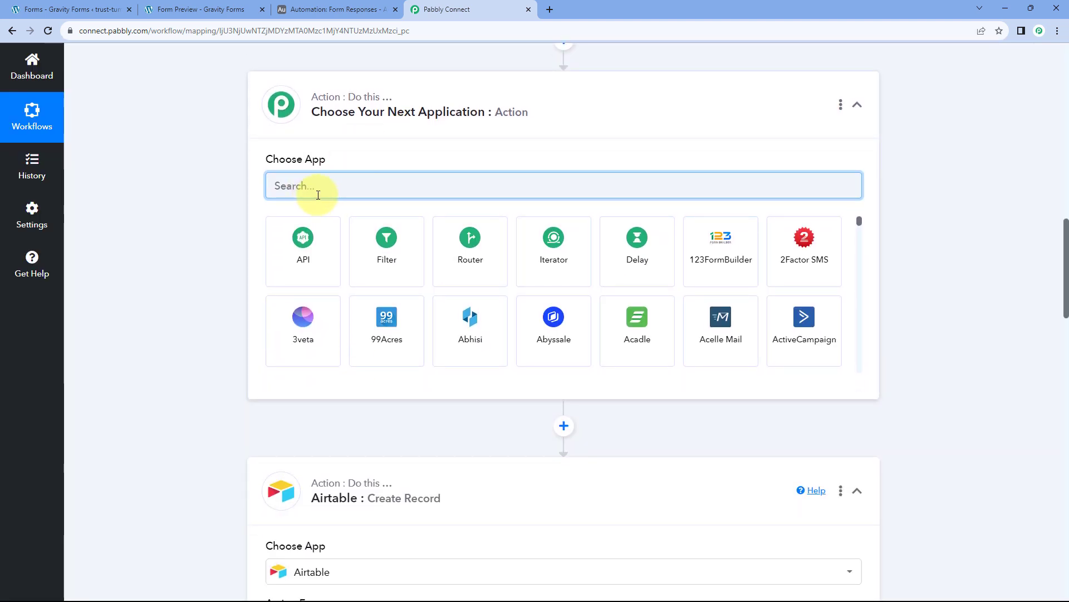
pyautogui.write('Date')
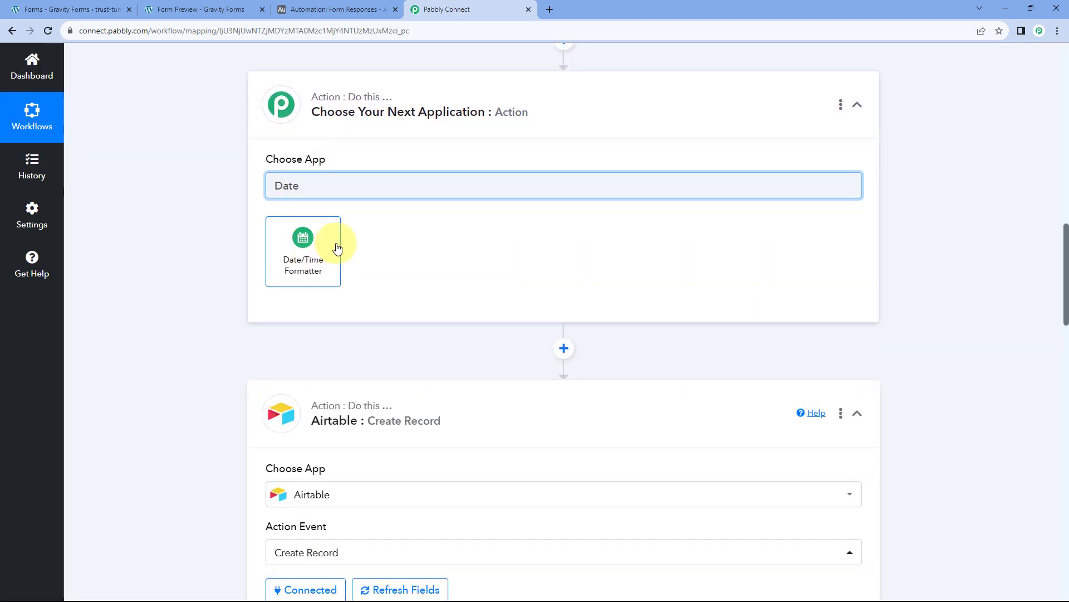
pyautogui.click(308, 243)
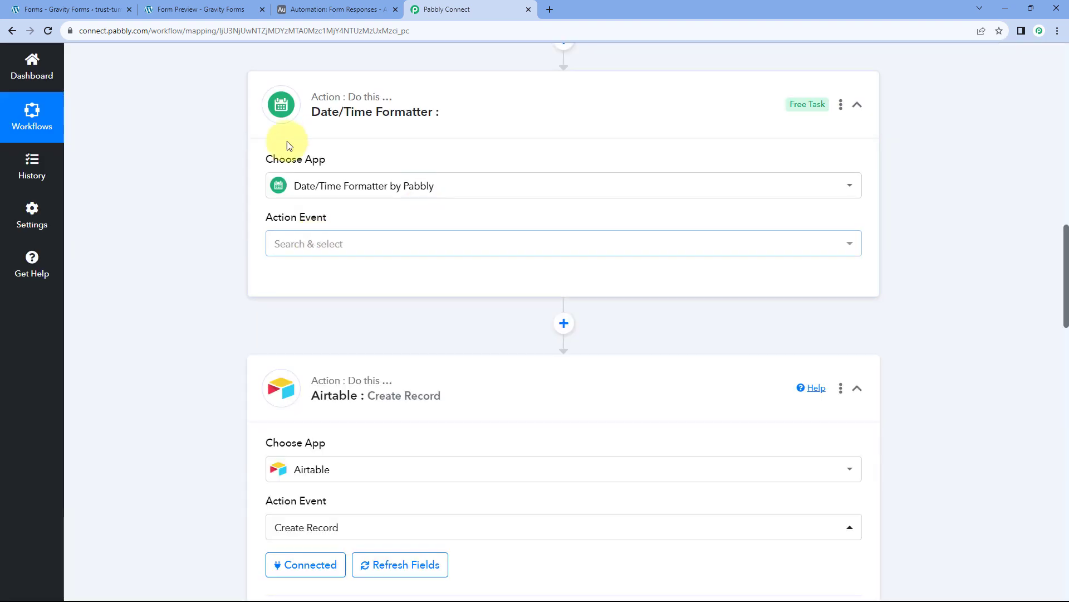
# Set the formatter's action event to Format Date with Time Zone and connect it.
pyautogui.scroll(-1, 316, 184)
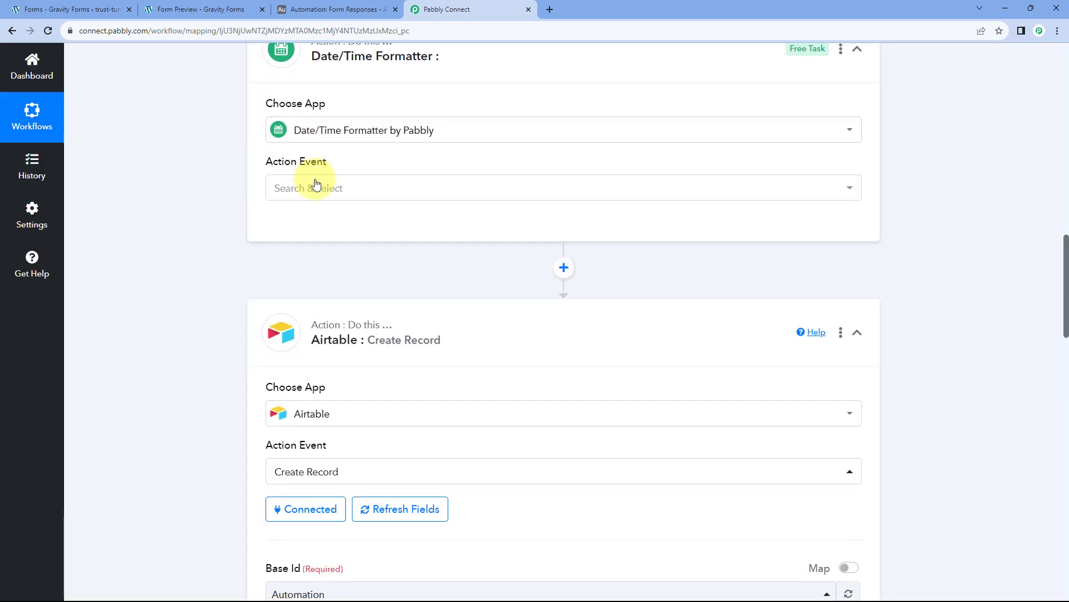
pyautogui.click(370, 189)
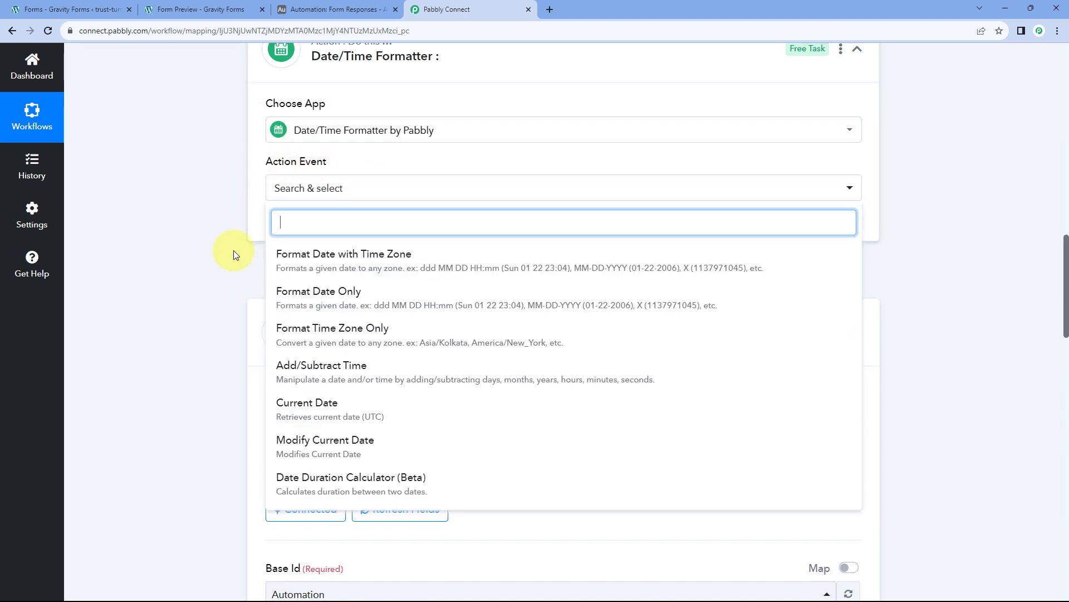
pyautogui.click(354, 264)
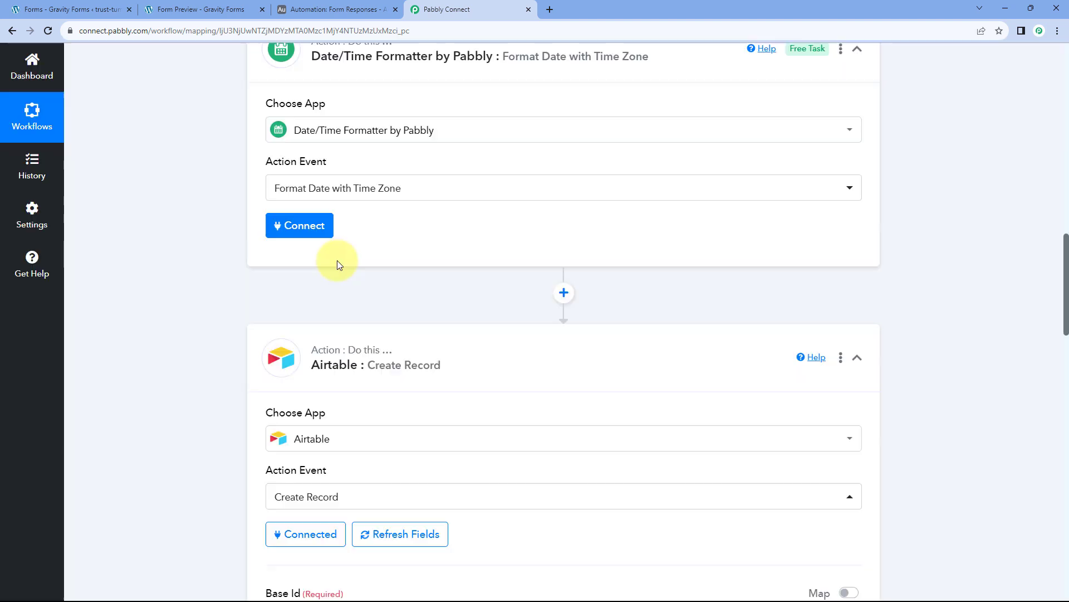
pyautogui.click(314, 221)
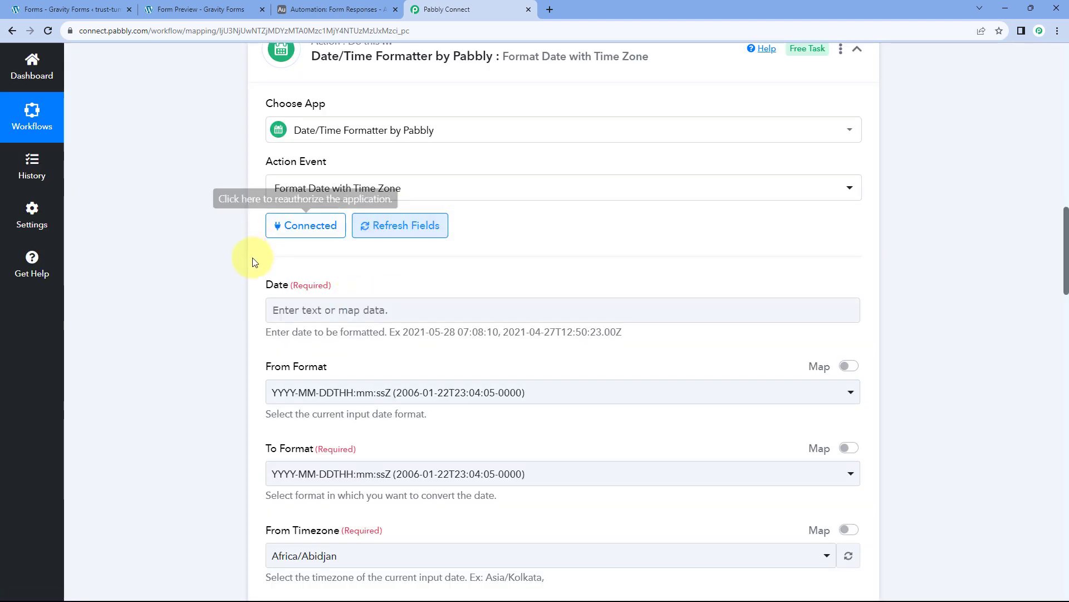
pyautogui.scroll(-2, 423, 279)
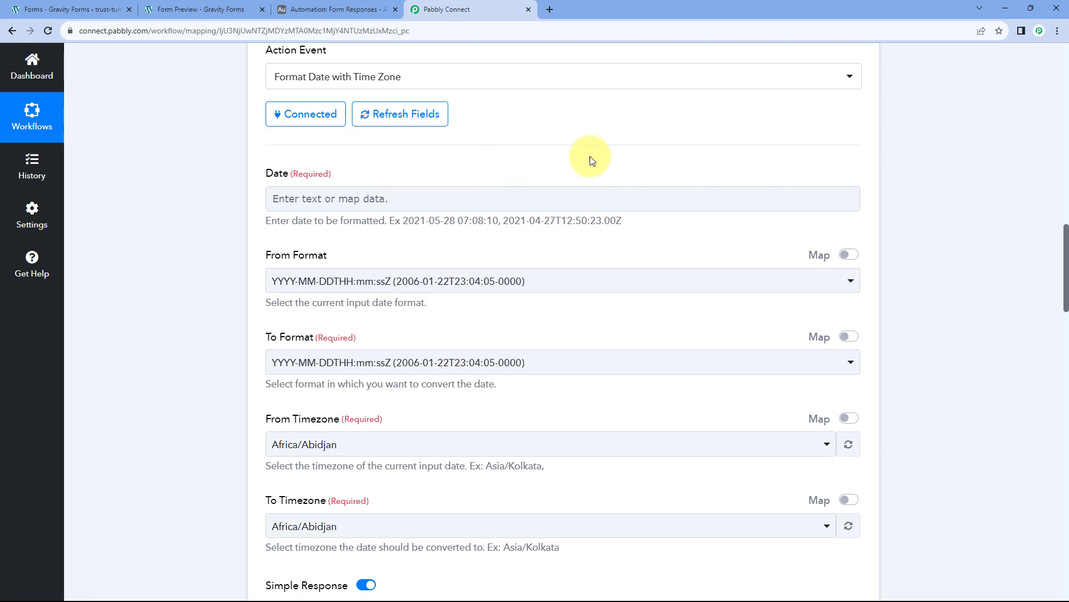
pyautogui.scroll(10, 591, 184)
pyautogui.scroll(3, 610, 321)
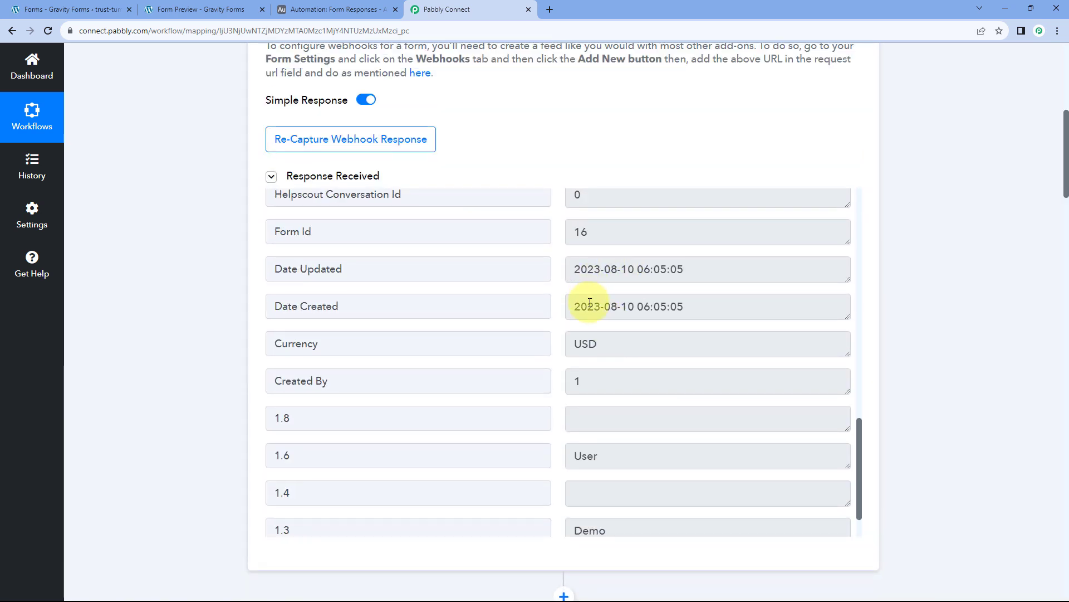
pyautogui.moveTo(343, 306); pyautogui.dragTo(268, 295)
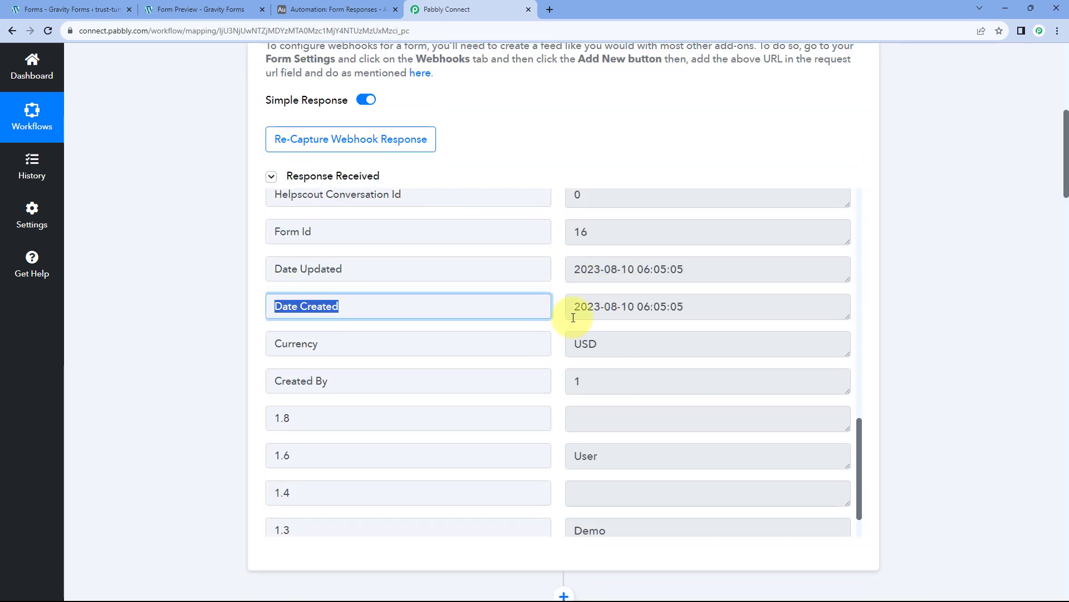
pyautogui.moveTo(573, 317); pyautogui.dragTo(692, 310)
pyautogui.click(557, 311)
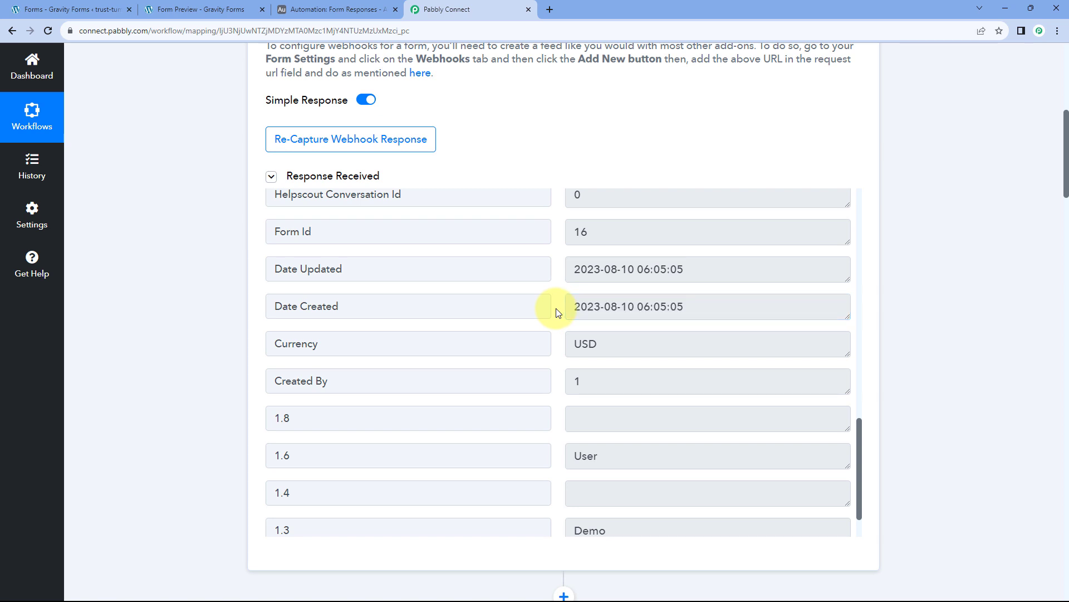
pyautogui.scroll(-14, 206, 328)
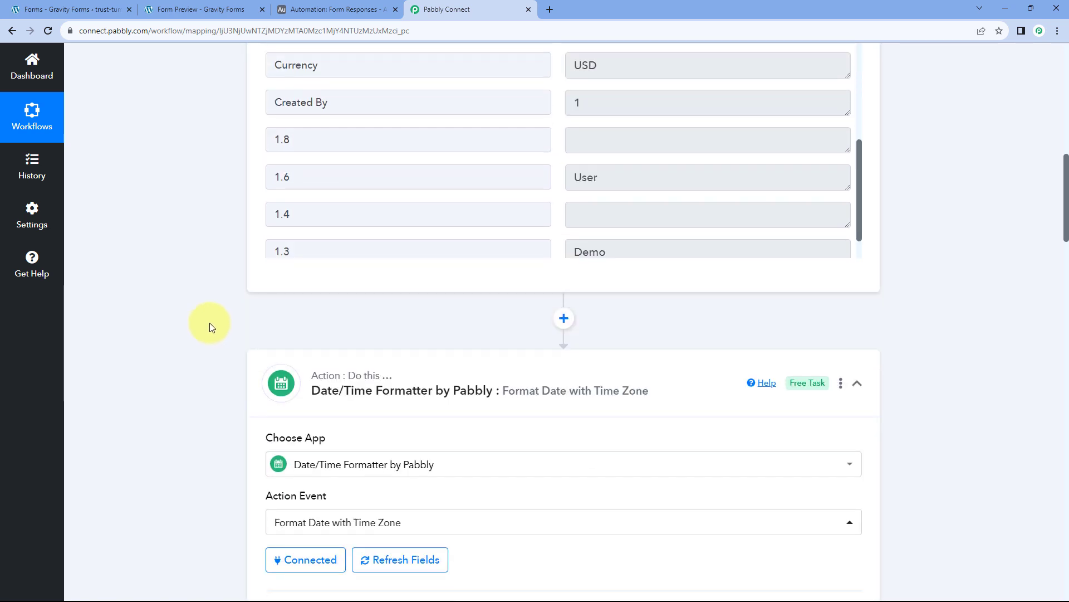
pyautogui.scroll(-1, 256, 209)
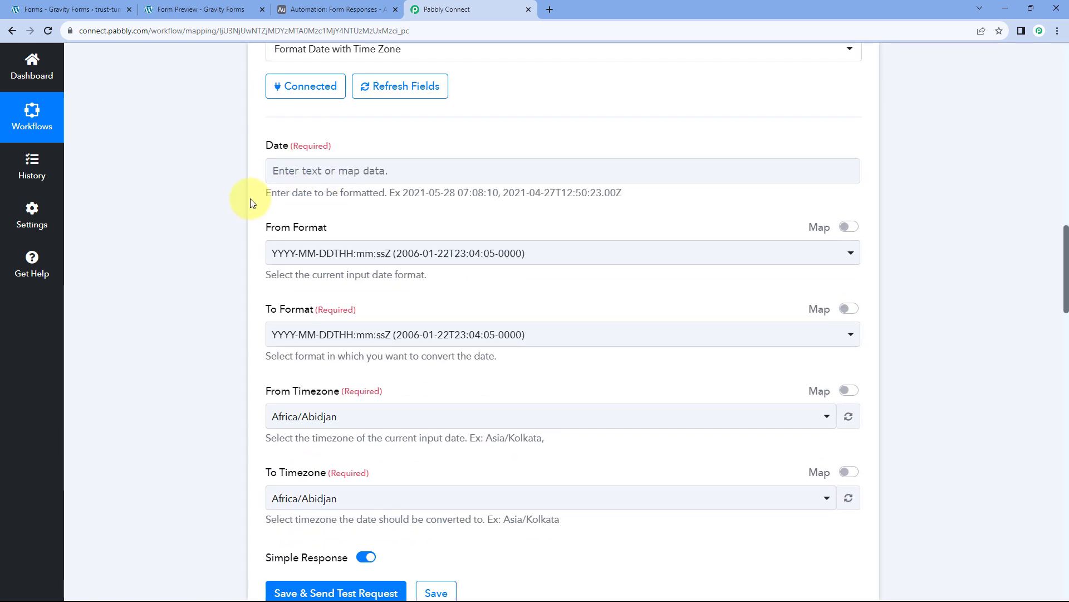
# Insert Gravity Forms' 1. Date Created into the formatter's Date field.
pyautogui.click(292, 144)
pyautogui.click(309, 248)
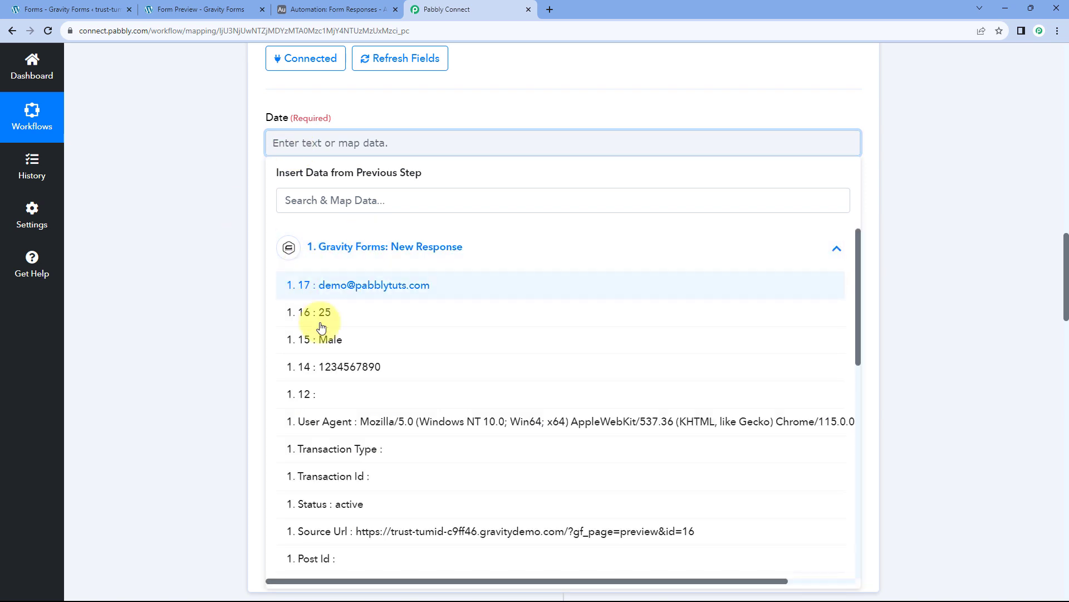
pyautogui.scroll(-2, 383, 308)
pyautogui.scroll(-8, 385, 309)
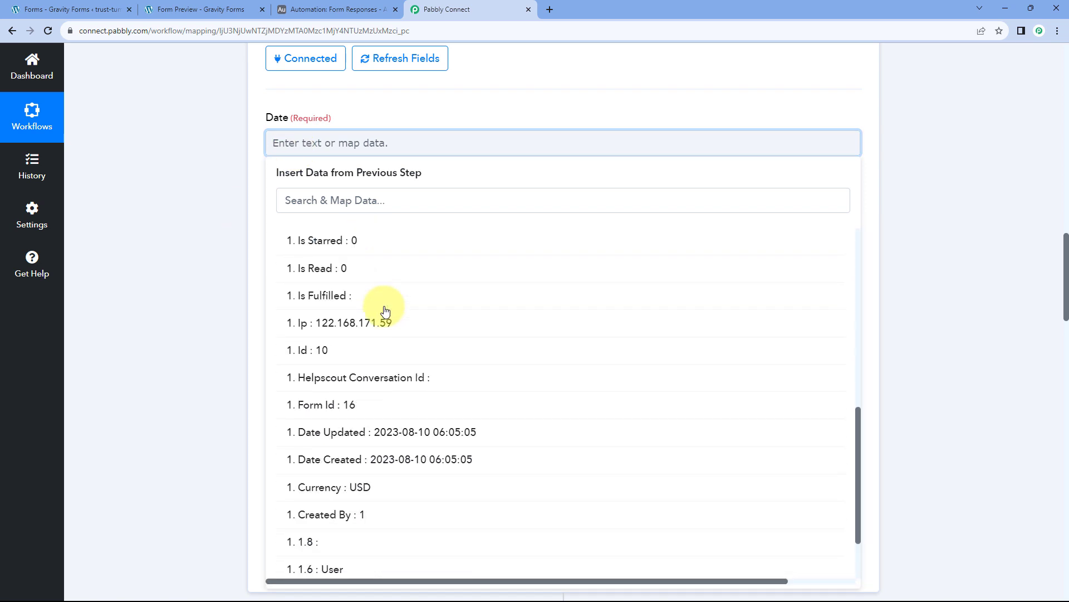
pyautogui.click(355, 372)
pyautogui.click(215, 189)
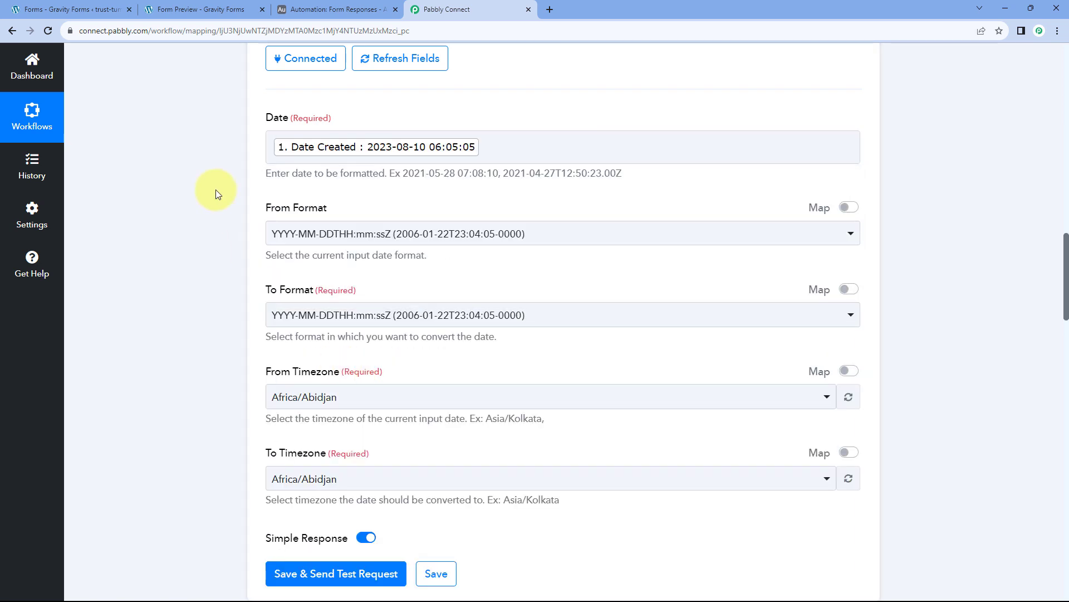
pyautogui.scroll(-1, 216, 184)
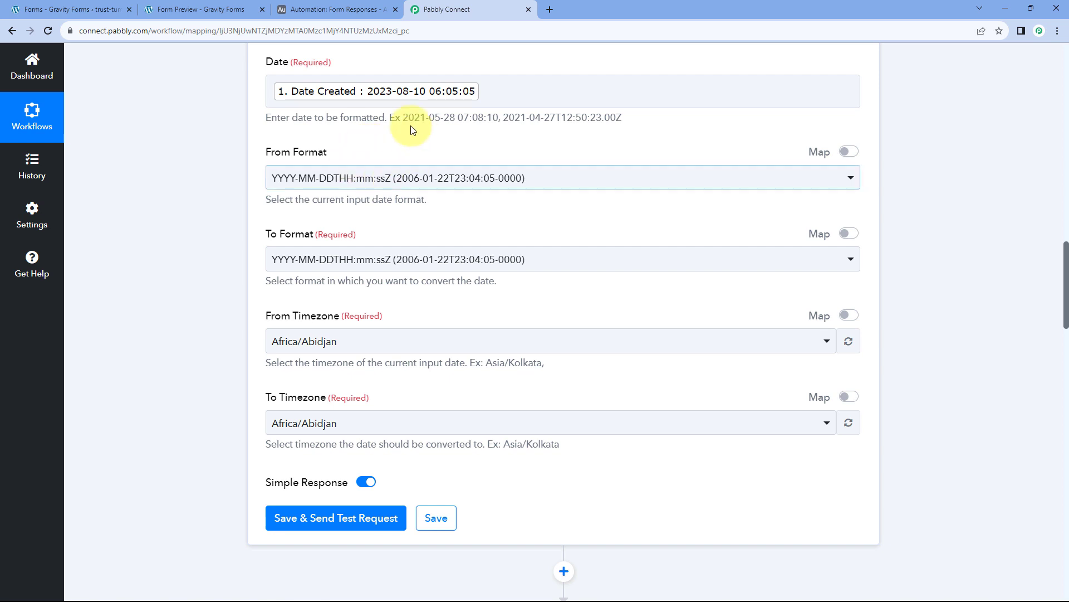
# Choose YYYY-MM-DD HH:mm:ss Z for From Format and DD/MM/YYYY hh:mm:ss A for To Format.
pyautogui.click(443, 178)
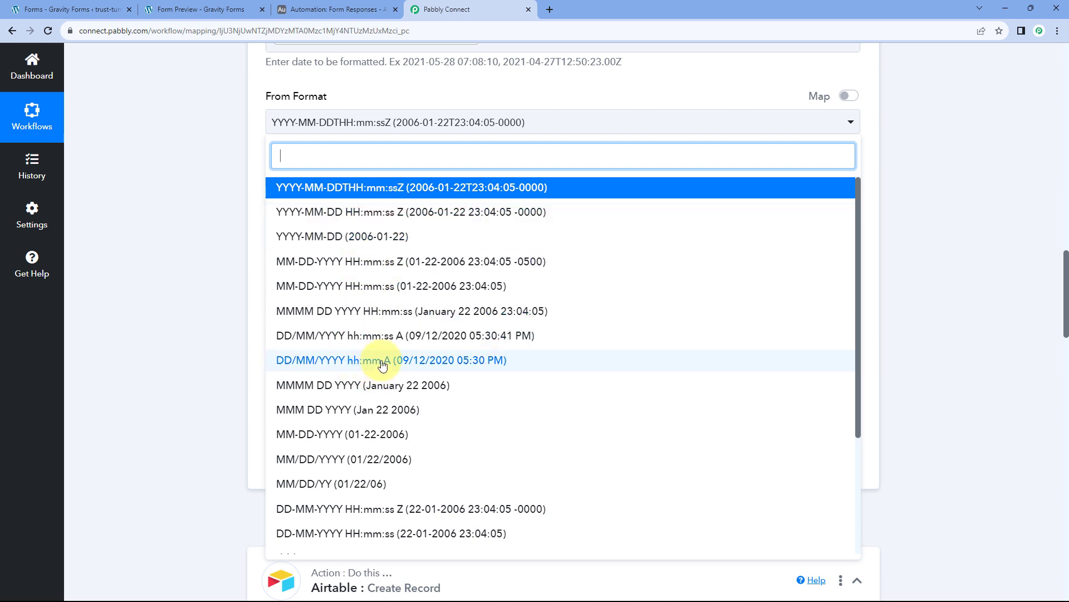
pyautogui.scroll(1, 230, 204)
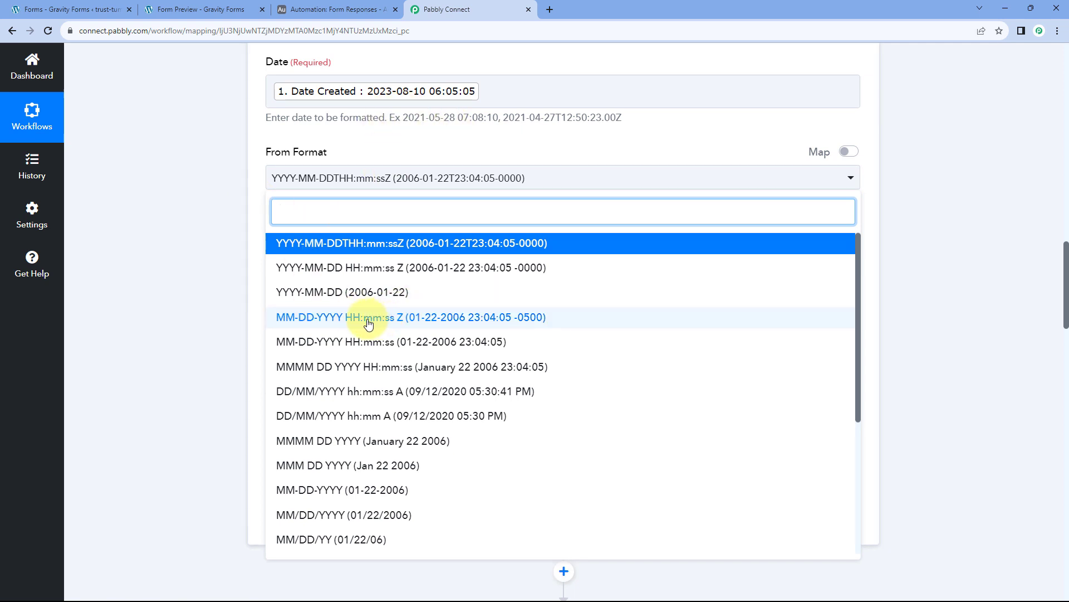
pyautogui.click(368, 319)
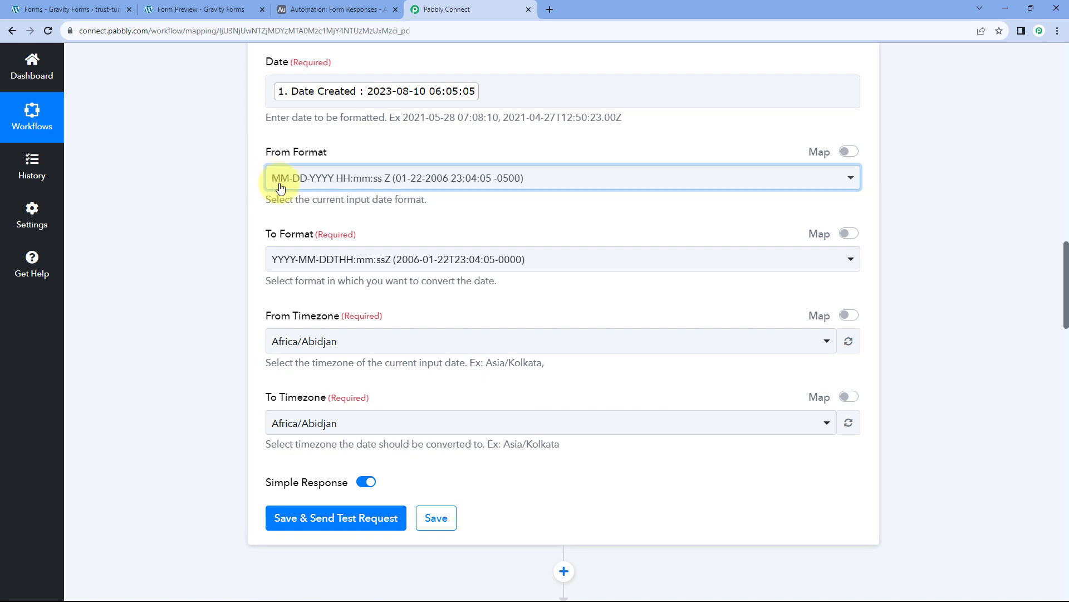
pyautogui.click(358, 180)
pyautogui.click(323, 265)
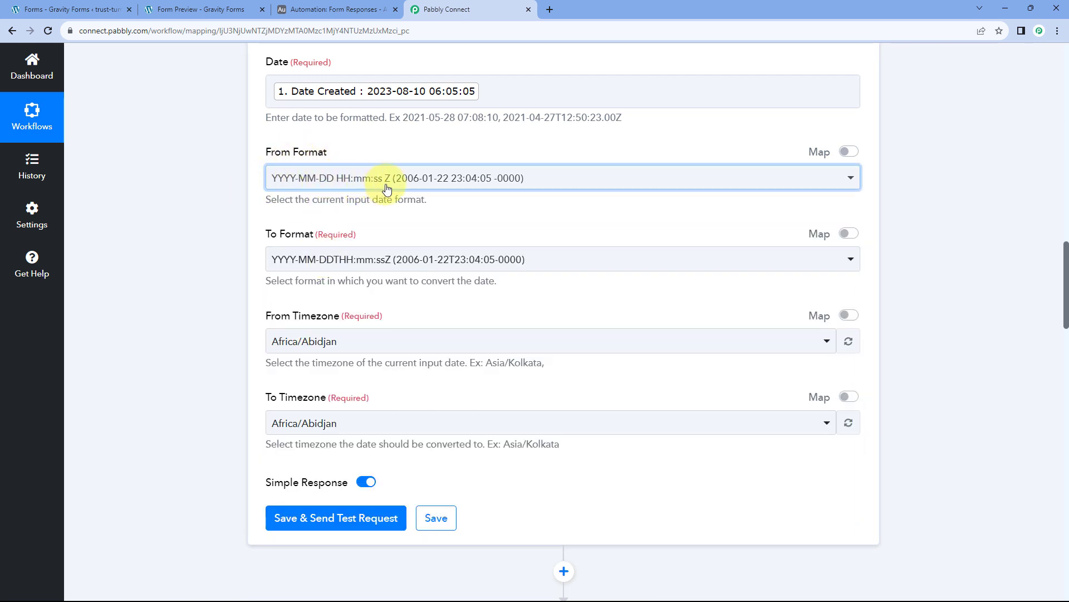
pyautogui.scroll(-1, 220, 224)
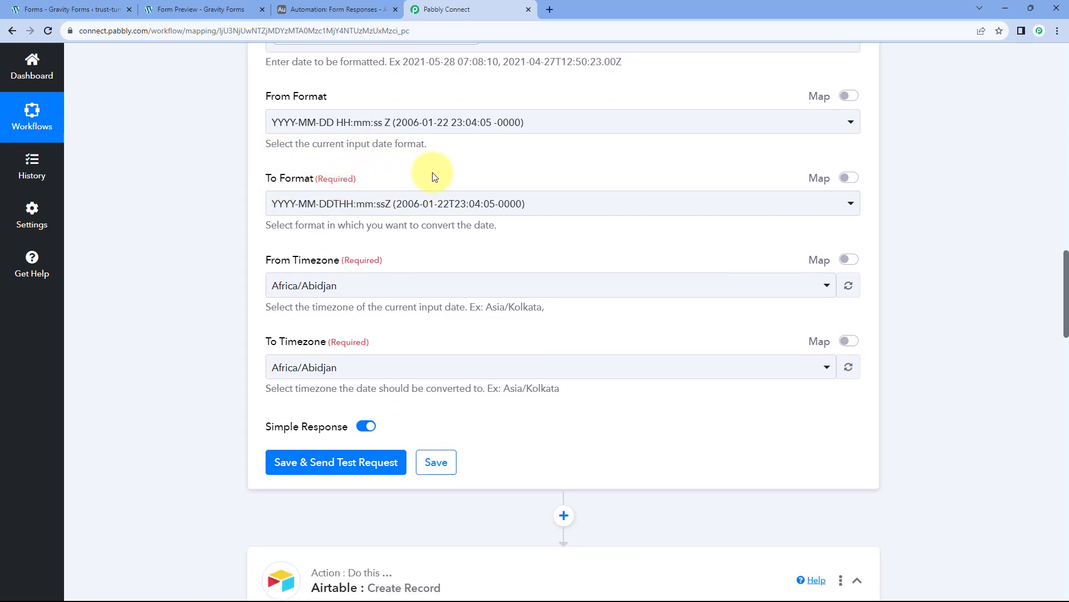
pyautogui.click(453, 203)
pyautogui.scroll(-2, 193, 235)
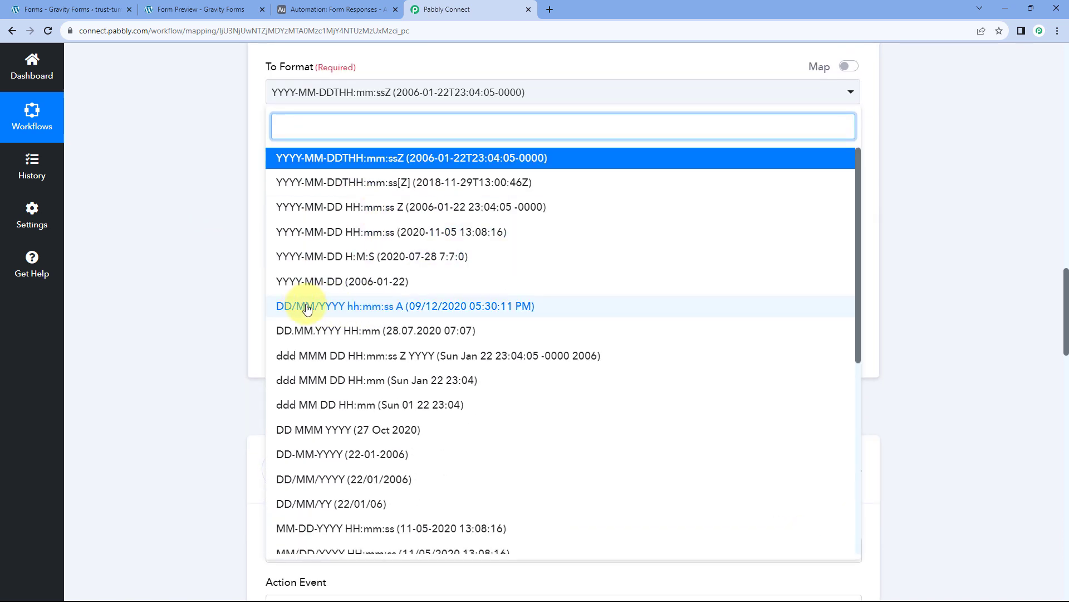
pyautogui.click(369, 307)
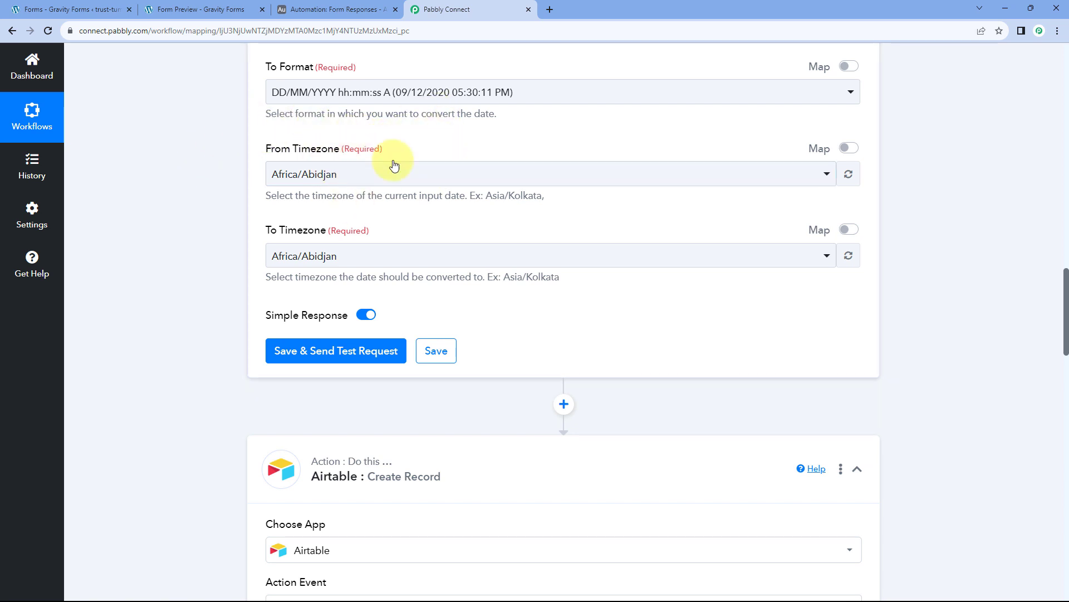
pyautogui.scroll(4, 435, 176)
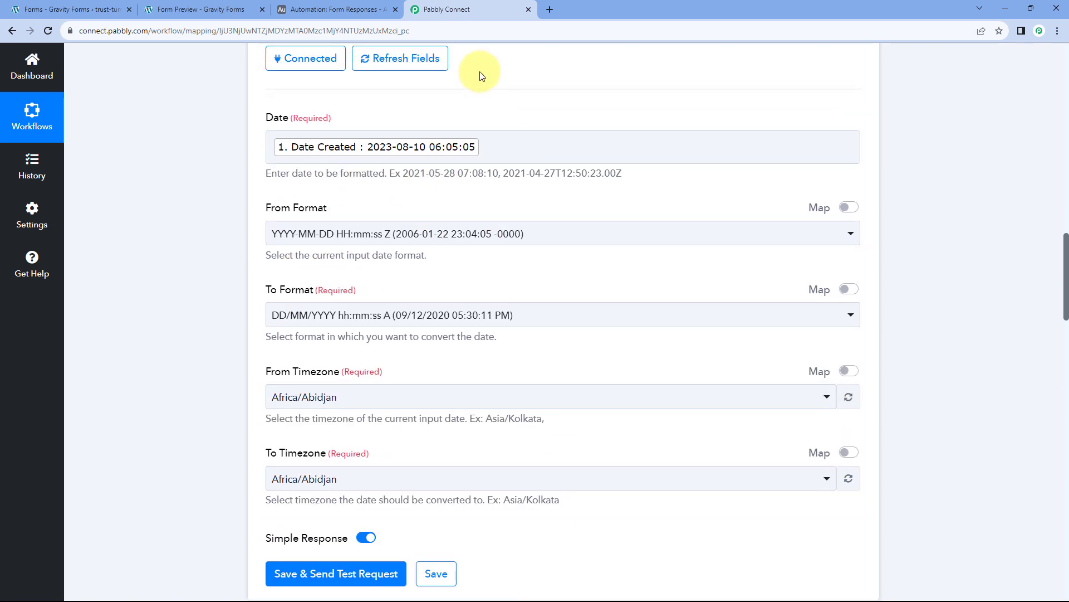
pyautogui.scroll(-1, 301, 171)
pyautogui.scroll(-3, 209, 229)
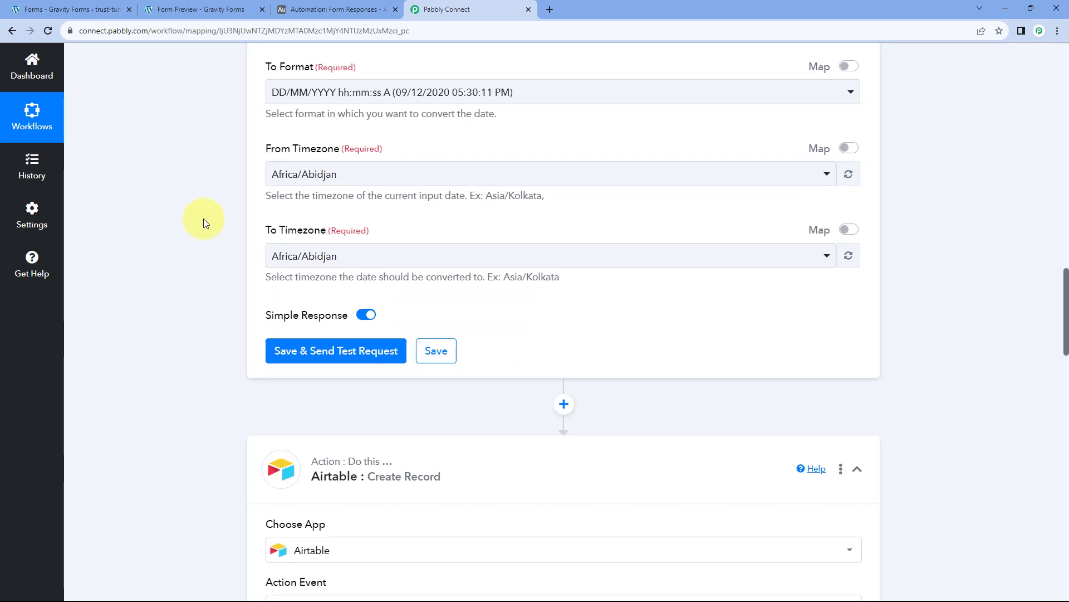
# Set From Timezone to Etc/UTC and To Timezone to Asia/Kolkata.
pyautogui.click(385, 178)
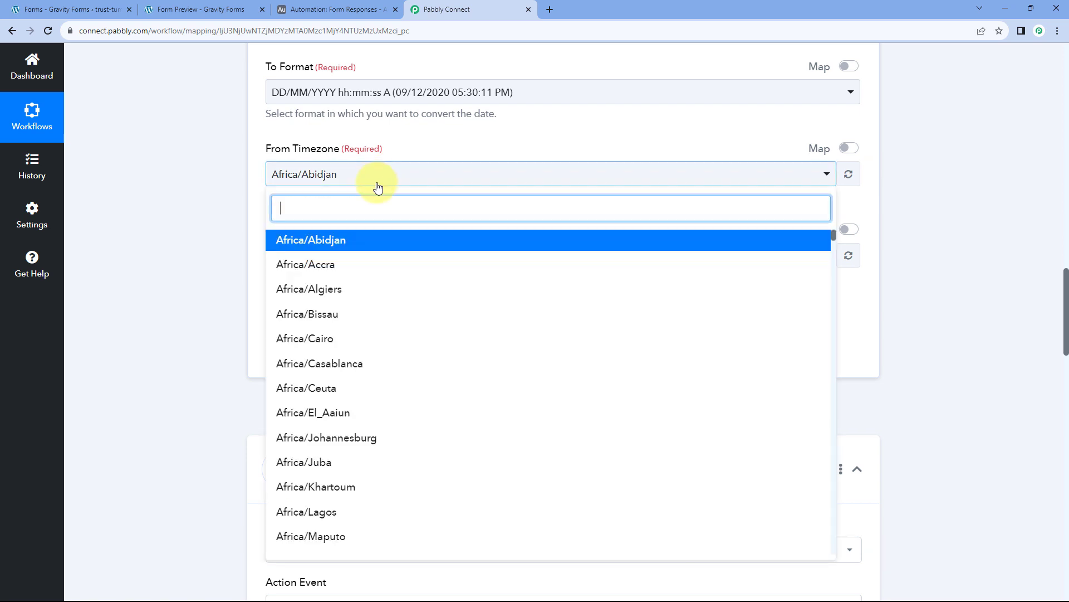
pyautogui.write('UTC')
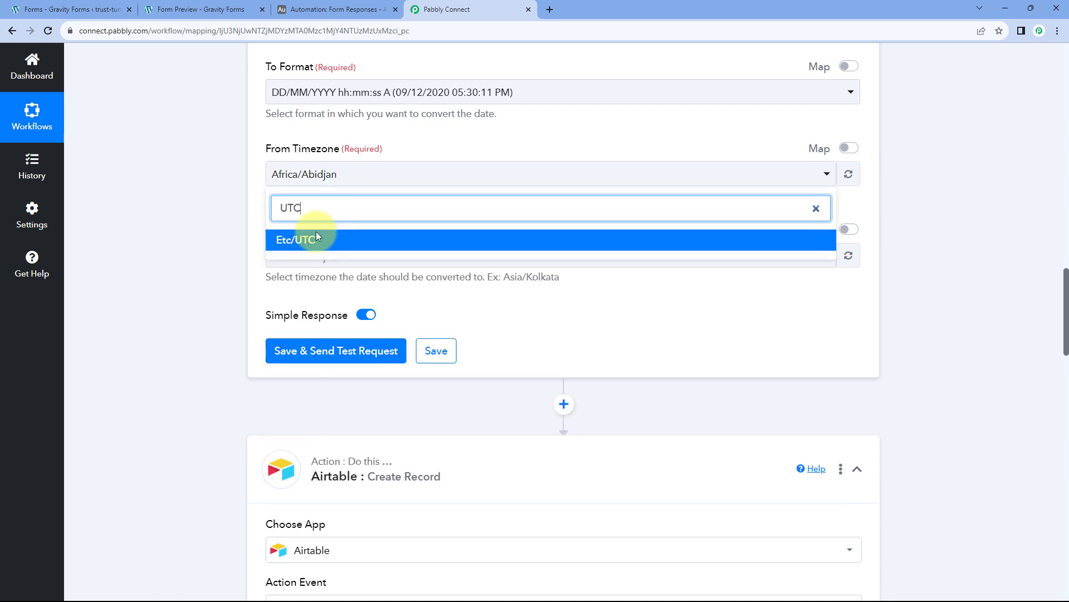
pyautogui.click(304, 244)
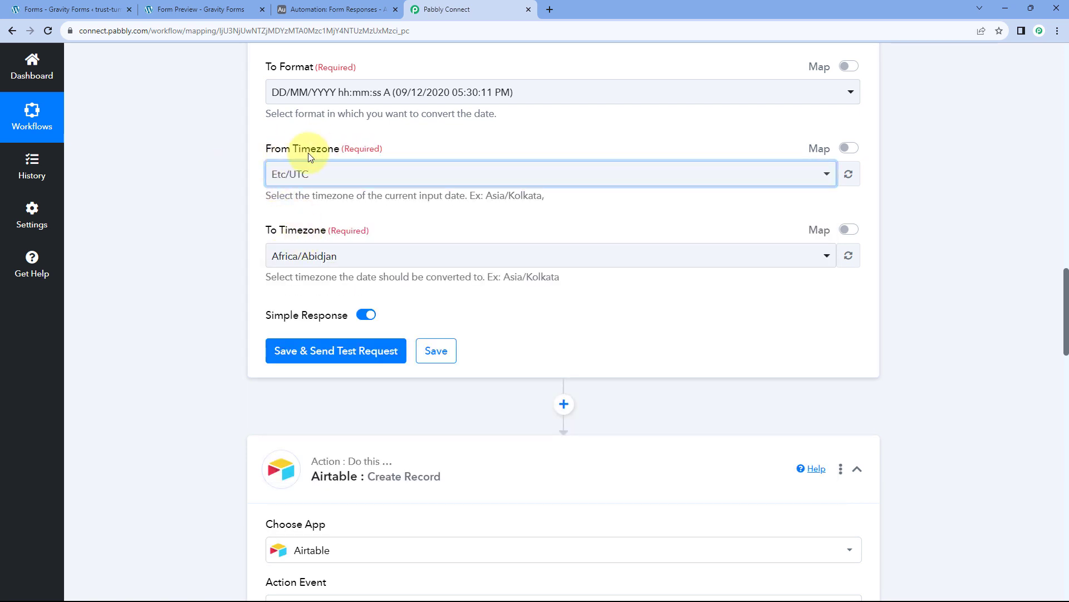
pyautogui.scroll(-1, 209, 190)
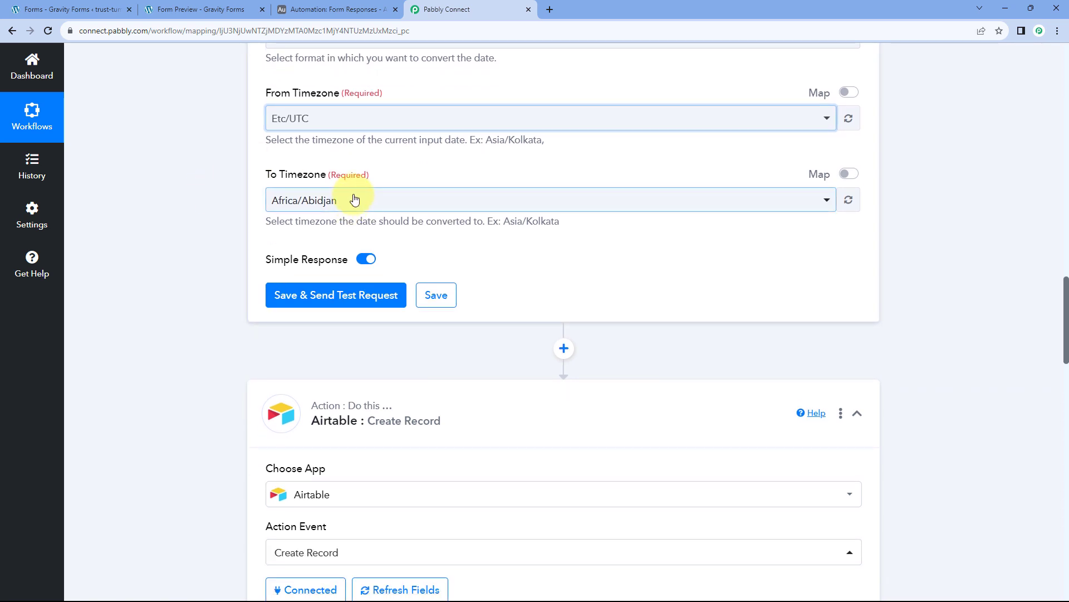
pyautogui.click(349, 200)
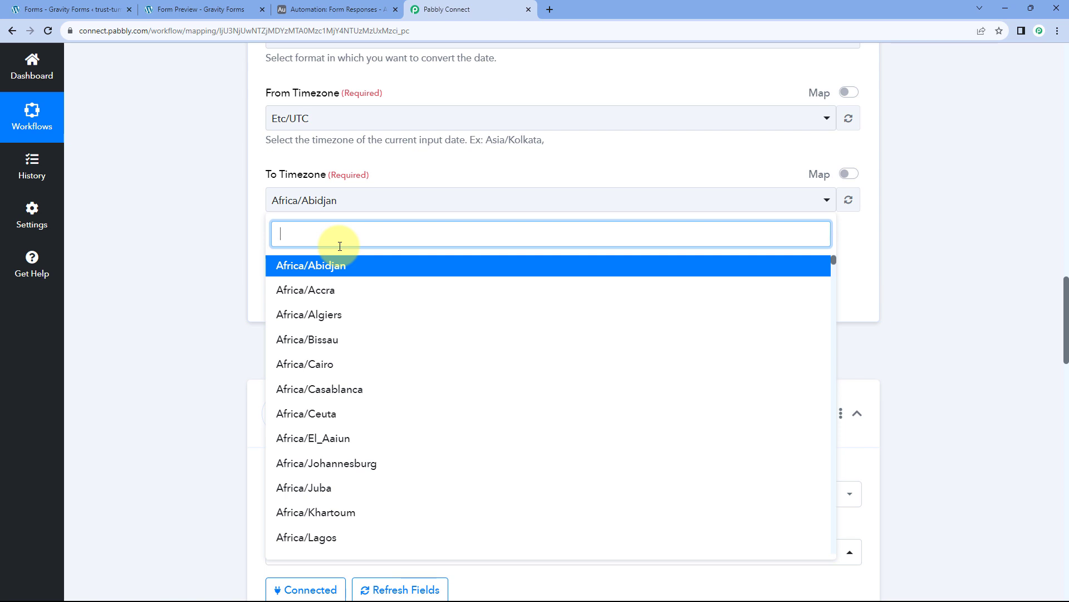
pyautogui.write('As')
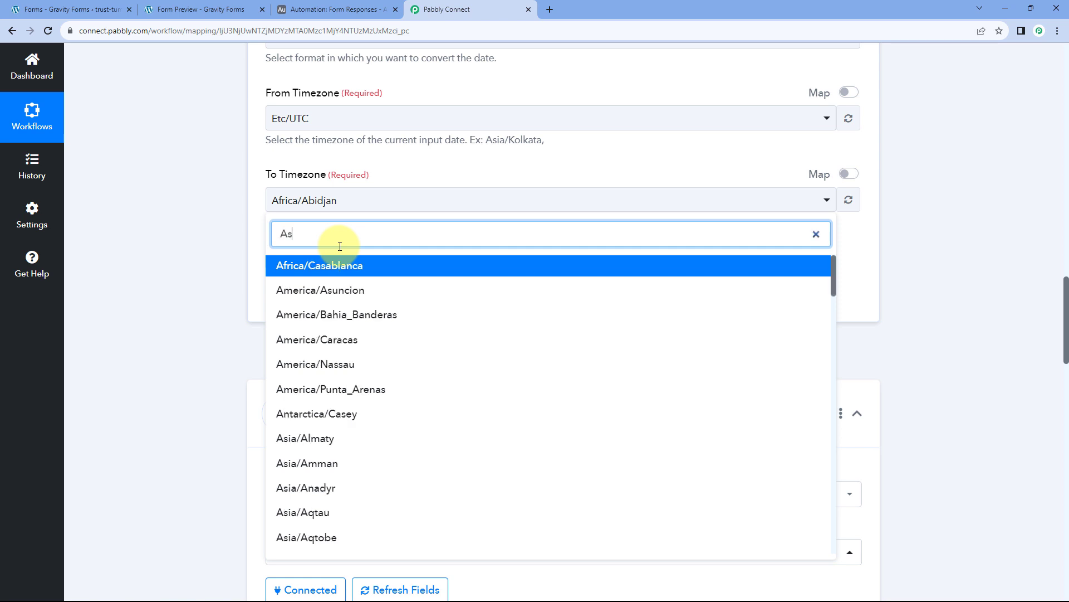
pyautogui.write('i/K')
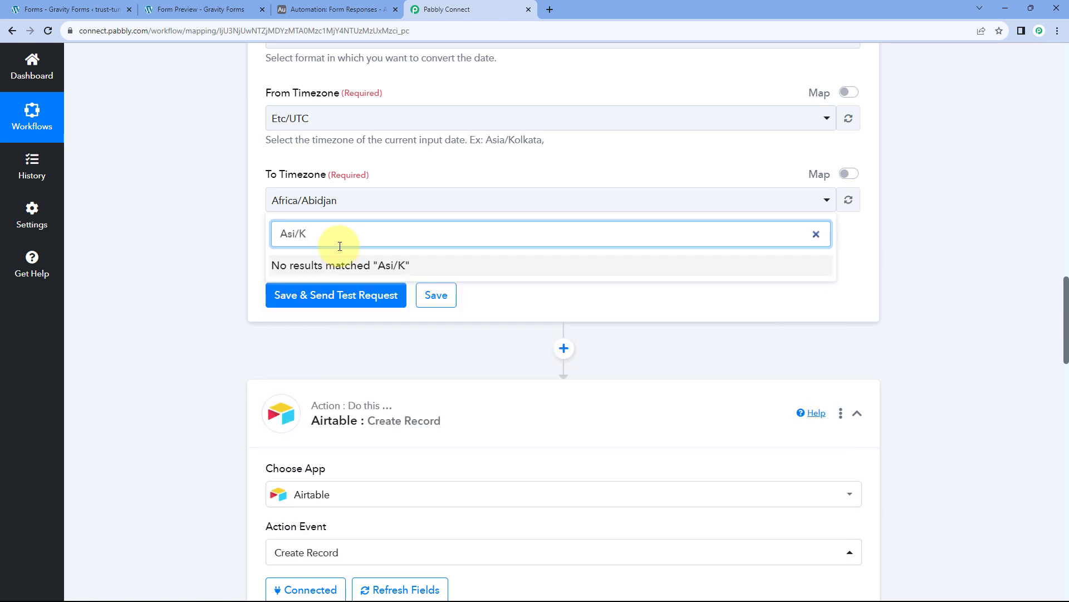
pyautogui.write('Kol')
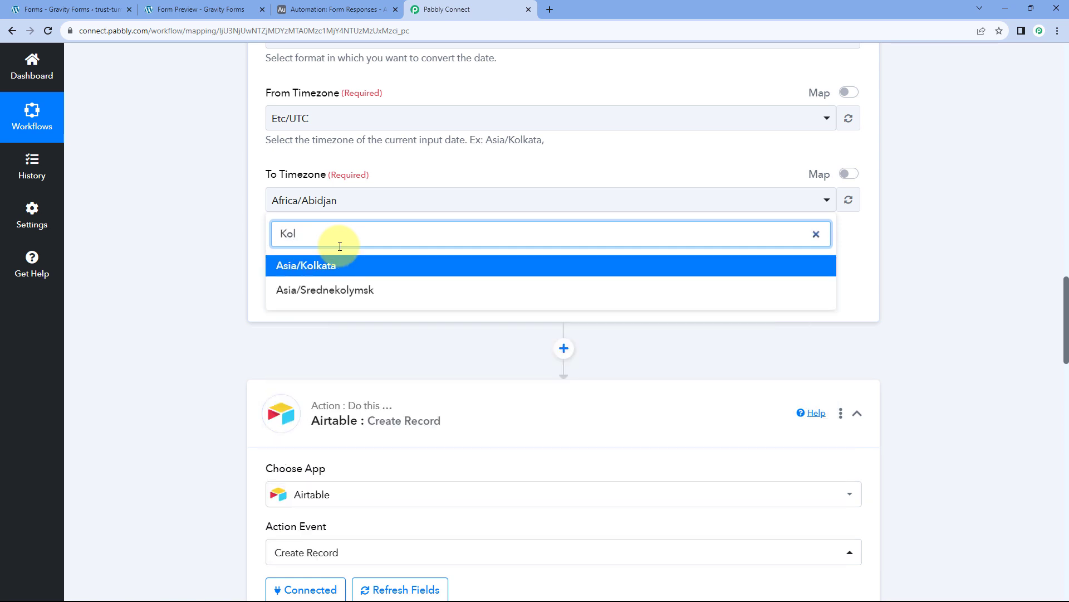
pyautogui.click(322, 265)
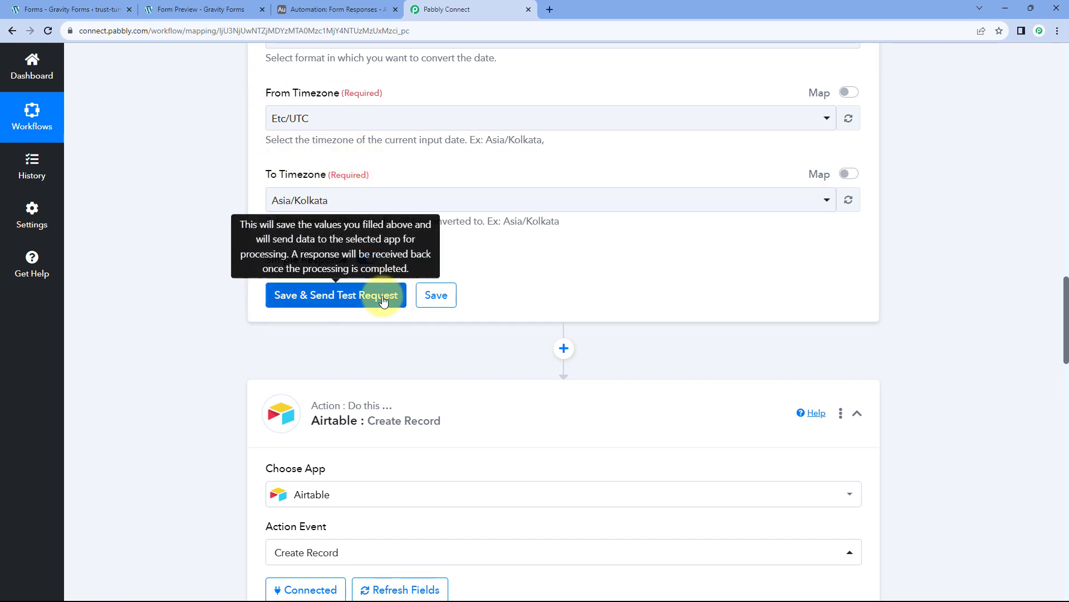
pyautogui.click(341, 296)
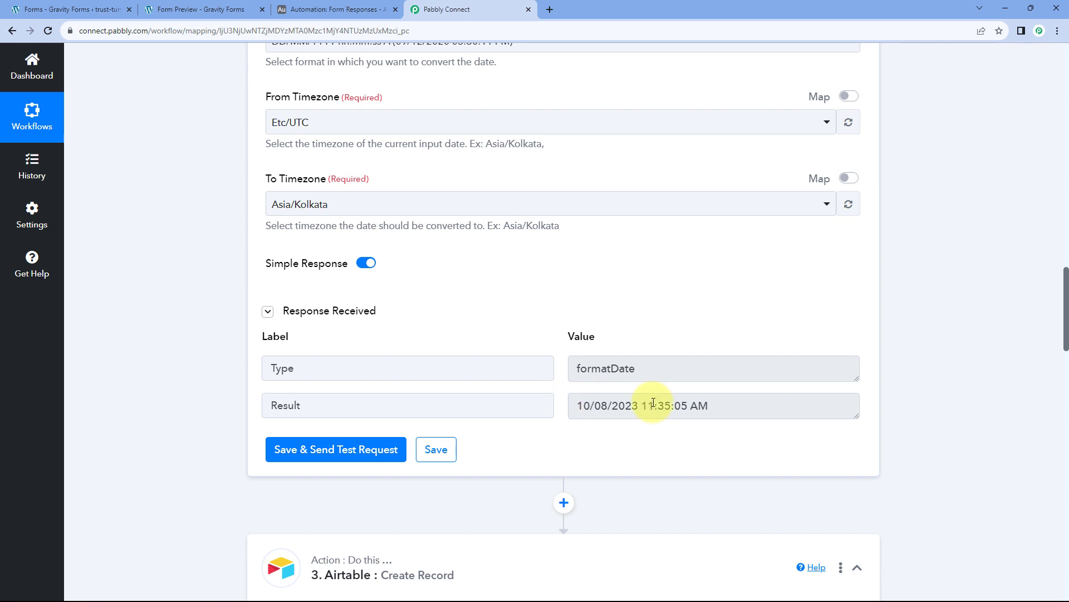
pyautogui.scroll(-1, 566, 362)
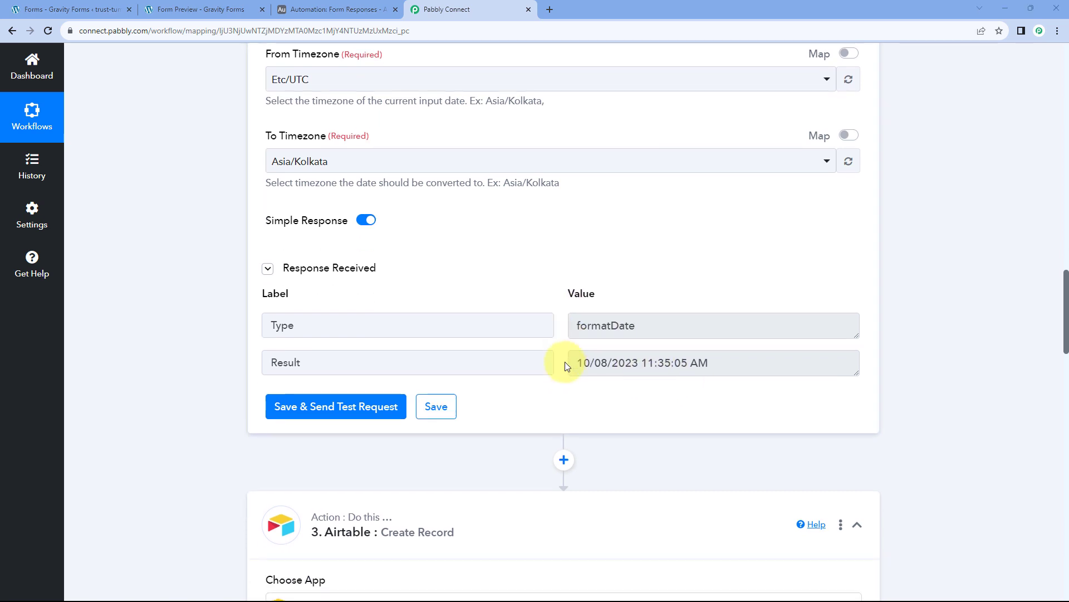
pyautogui.moveTo(576, 354); pyautogui.dragTo(716, 346)
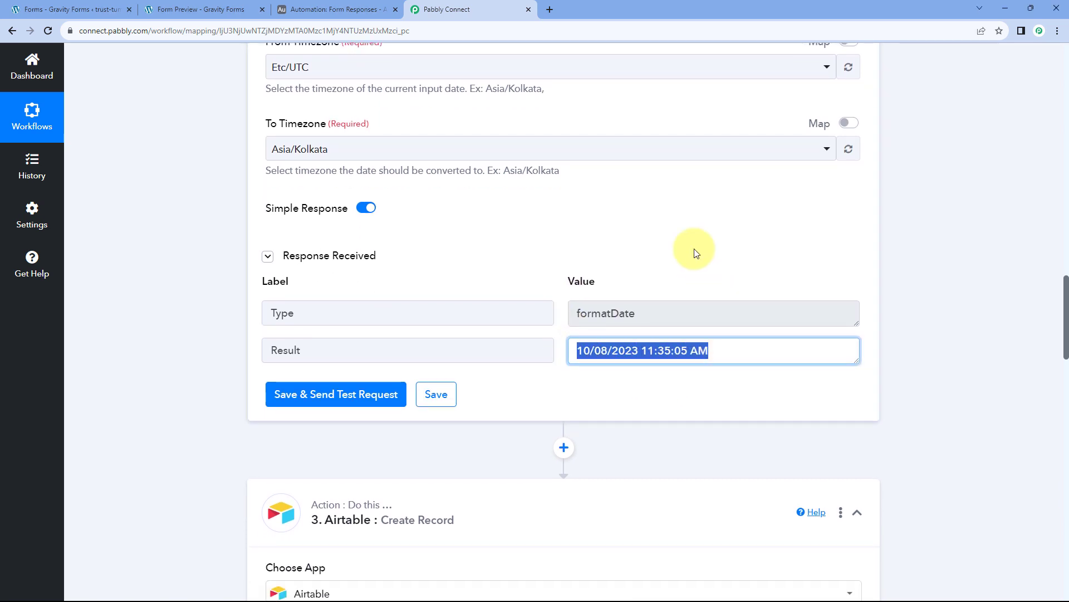
pyautogui.scroll(6, 676, 241)
pyautogui.scroll(-5, 454, 203)
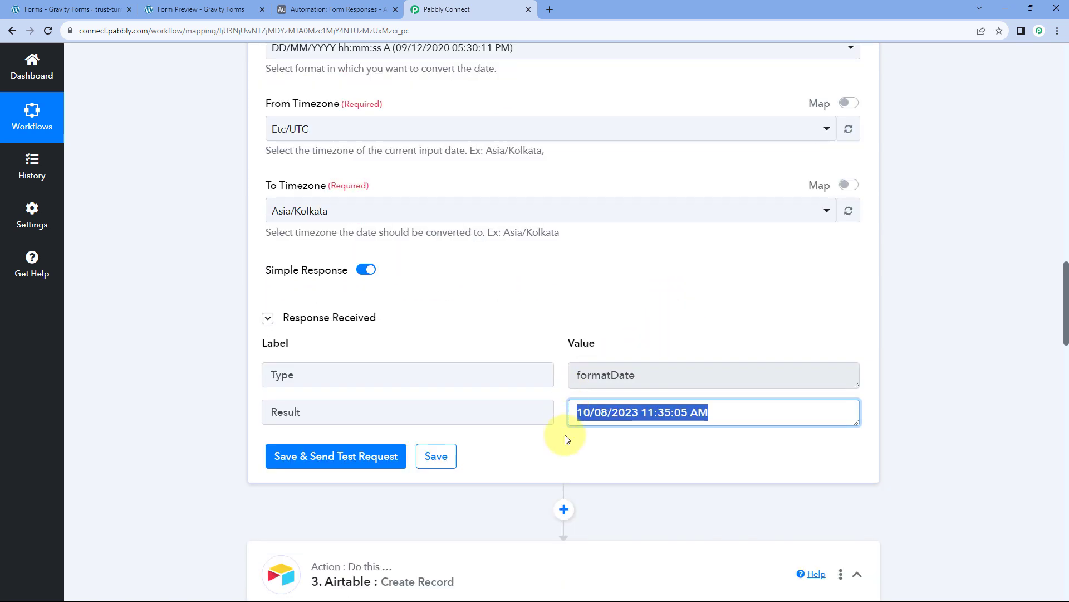
pyautogui.click(572, 408)
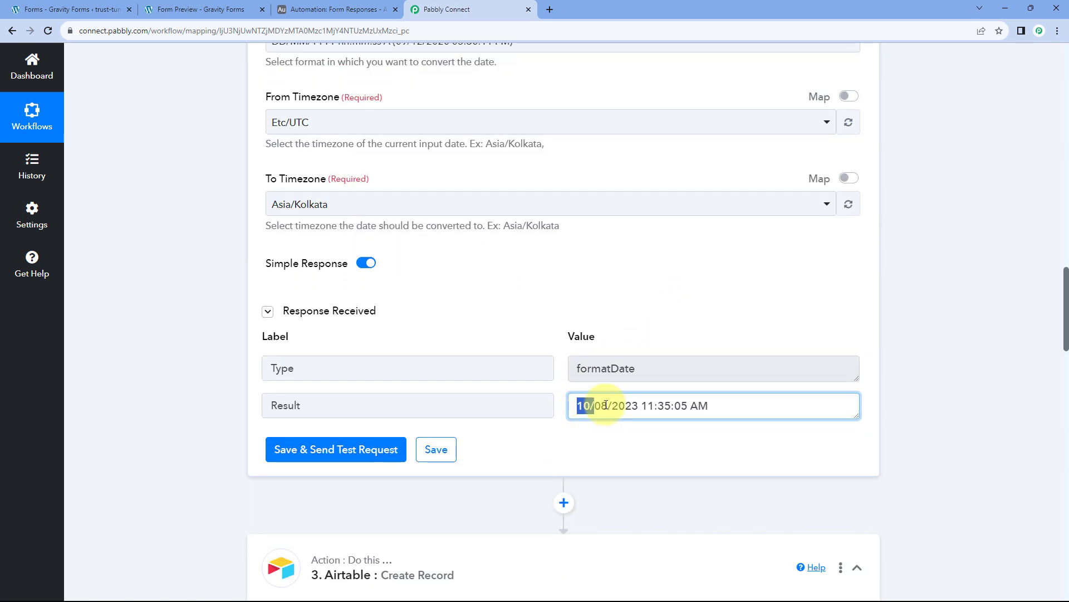
pyautogui.moveTo(606, 405); pyautogui.dragTo(637, 405)
pyautogui.scroll(5, 513, 239)
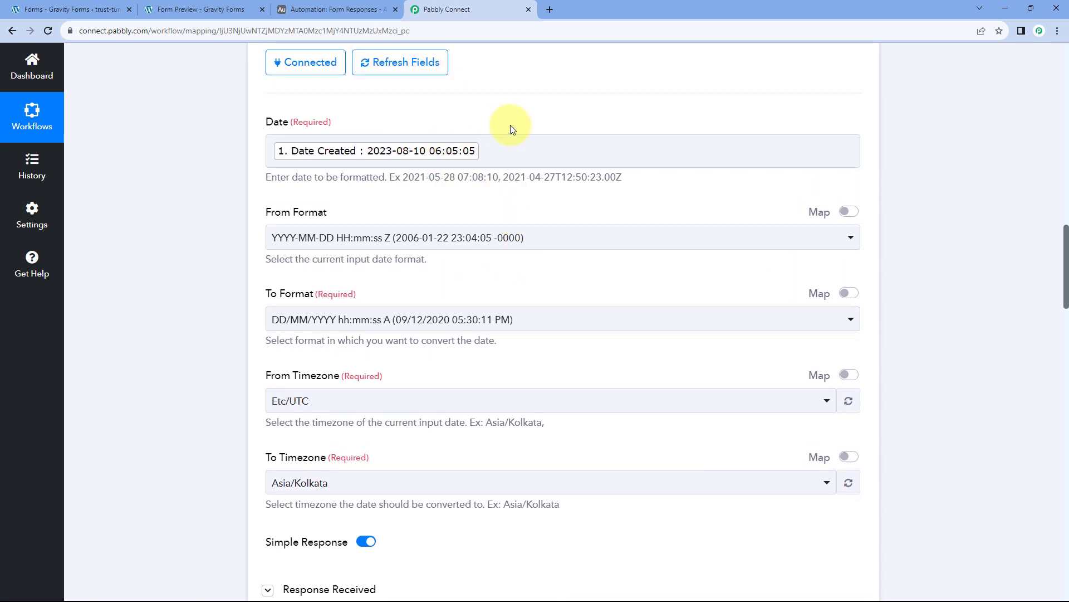
pyautogui.scroll(-5, 621, 293)
pyautogui.click(645, 350)
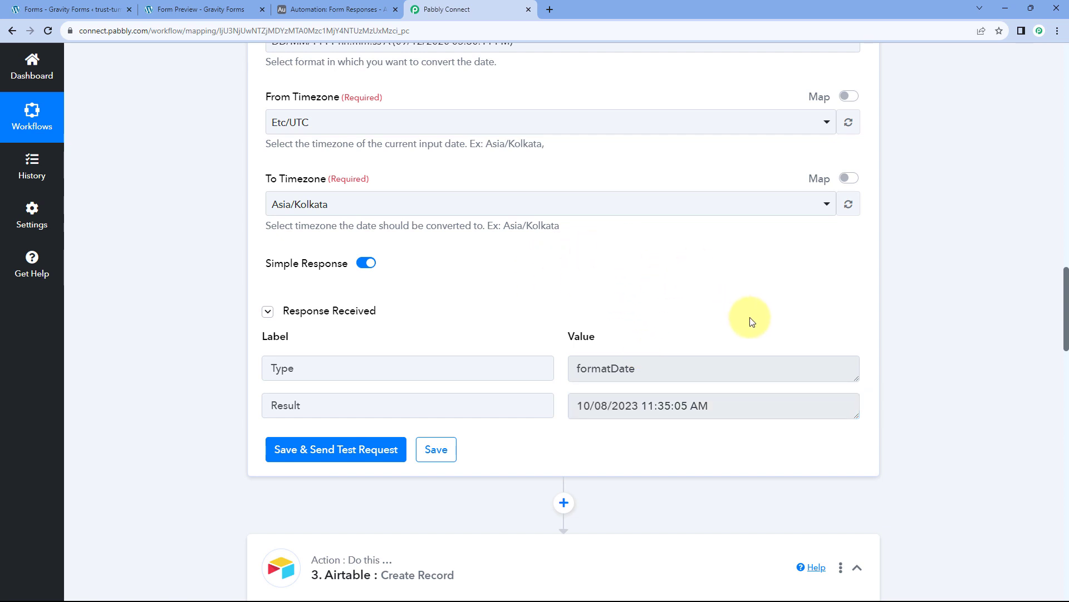
pyautogui.moveTo(644, 408); pyautogui.dragTo(714, 406)
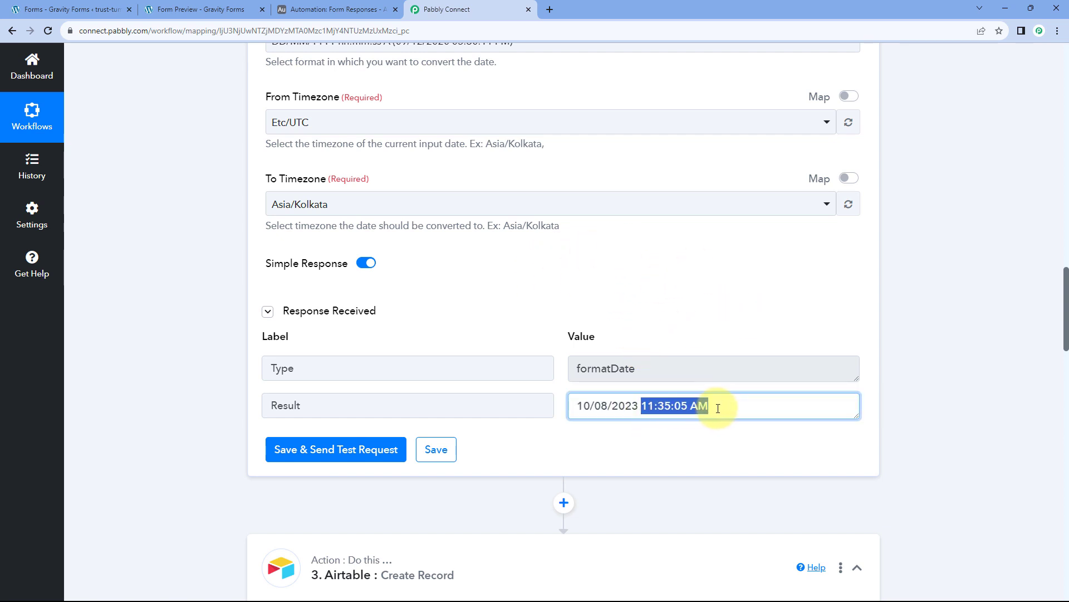
pyautogui.click(714, 406)
pyautogui.click(599, 289)
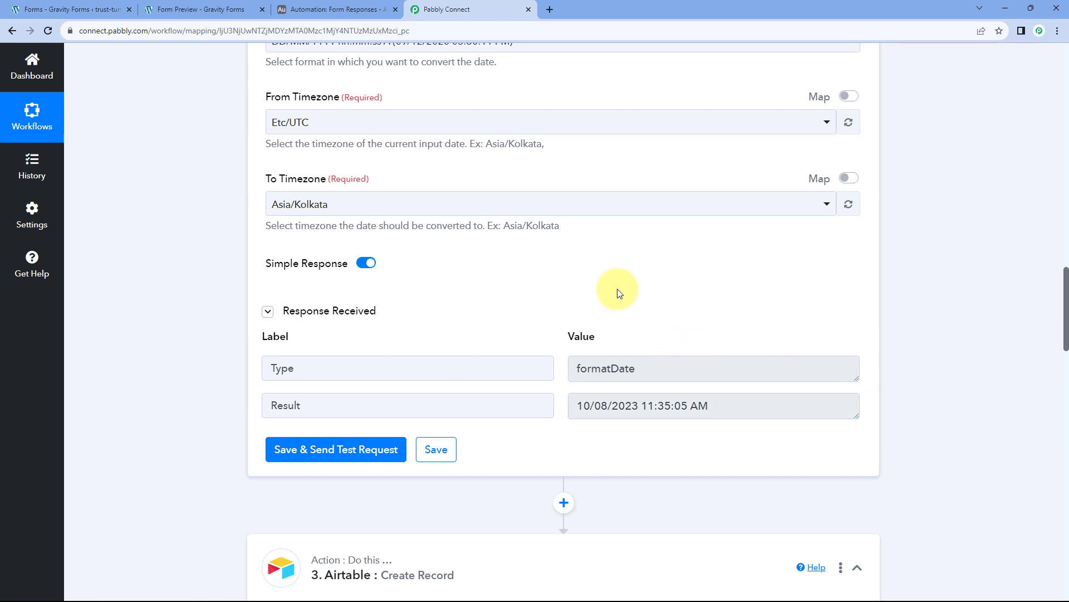
pyautogui.scroll(-2, 596, 335)
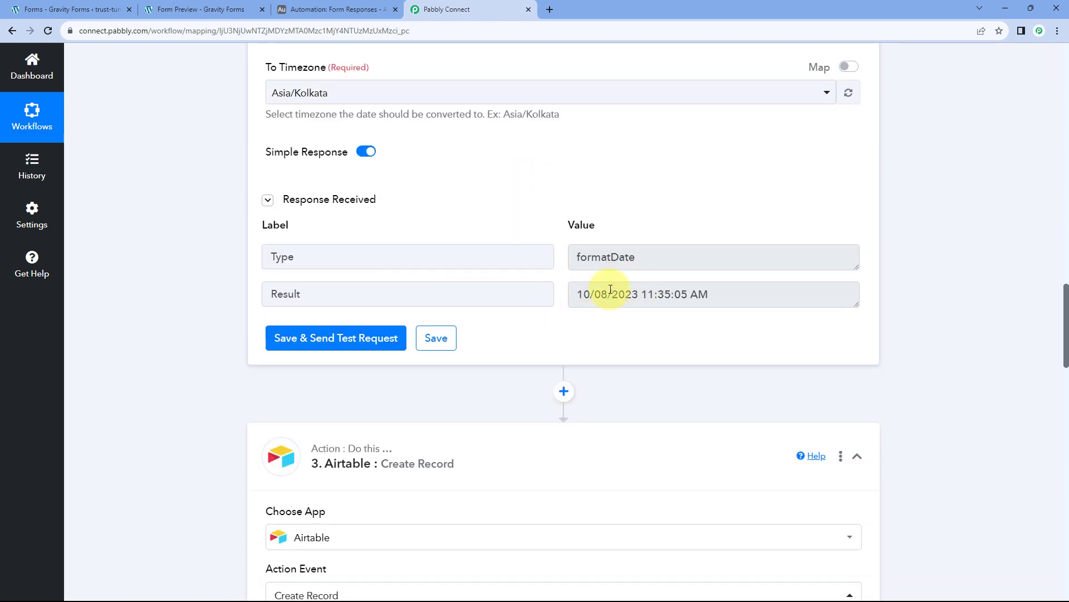
# Check that Submission Date & Time has no mapping options, then refresh the Airtable step's fields.
pyautogui.scroll(-20, 636, 311)
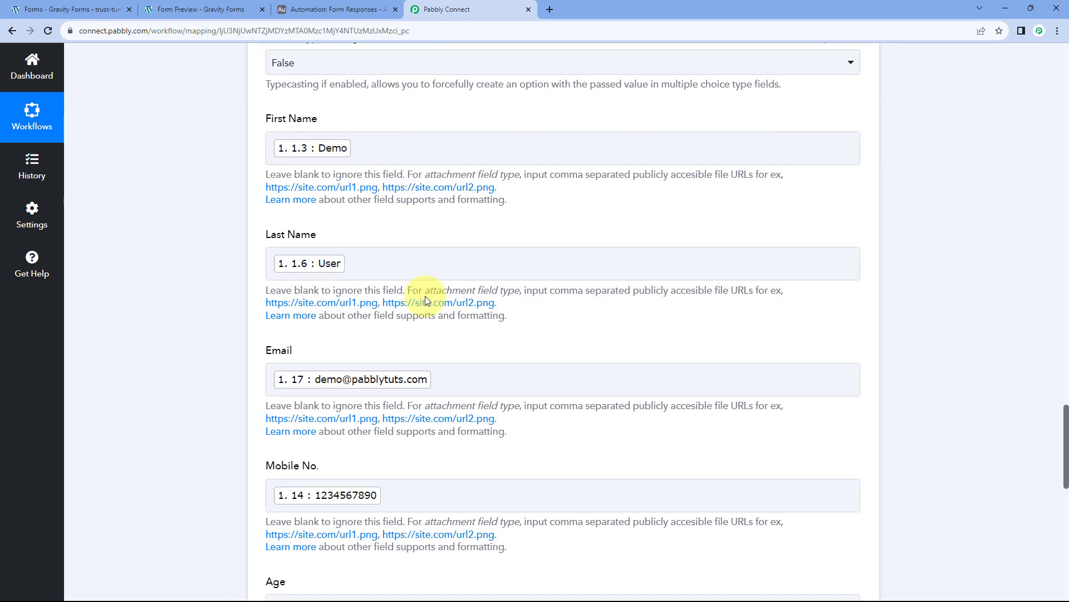
pyautogui.scroll(-3, 434, 298)
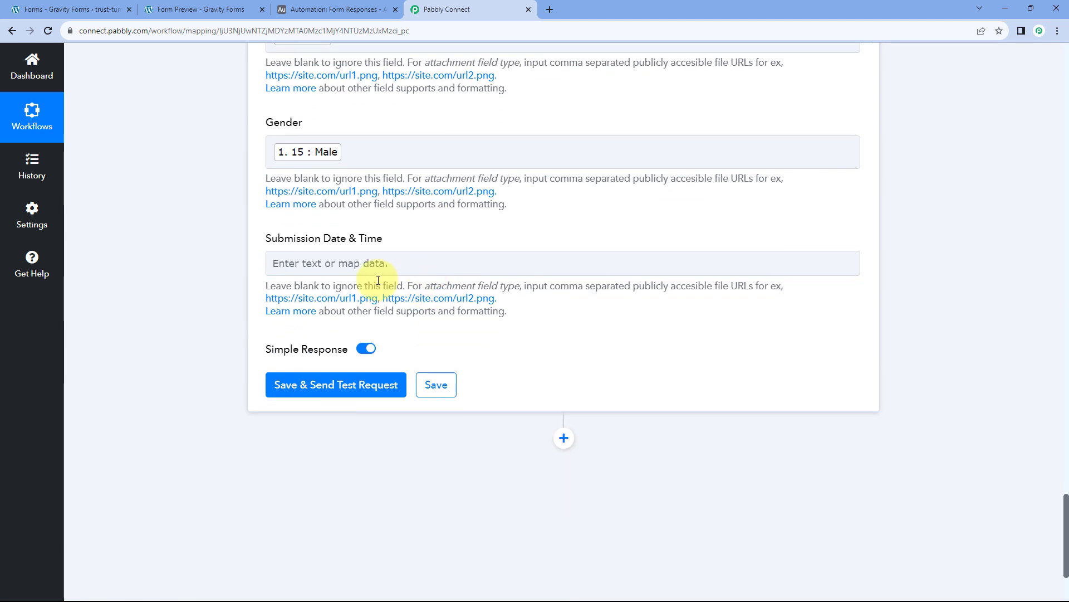
pyautogui.click(316, 262)
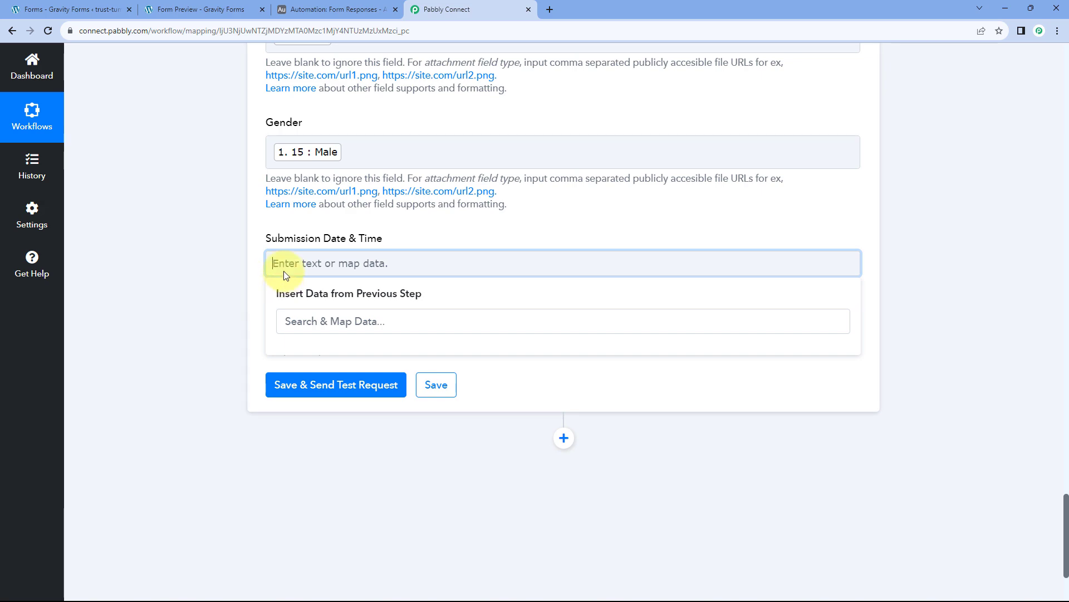
pyautogui.click(249, 288)
pyautogui.scroll(15, 249, 290)
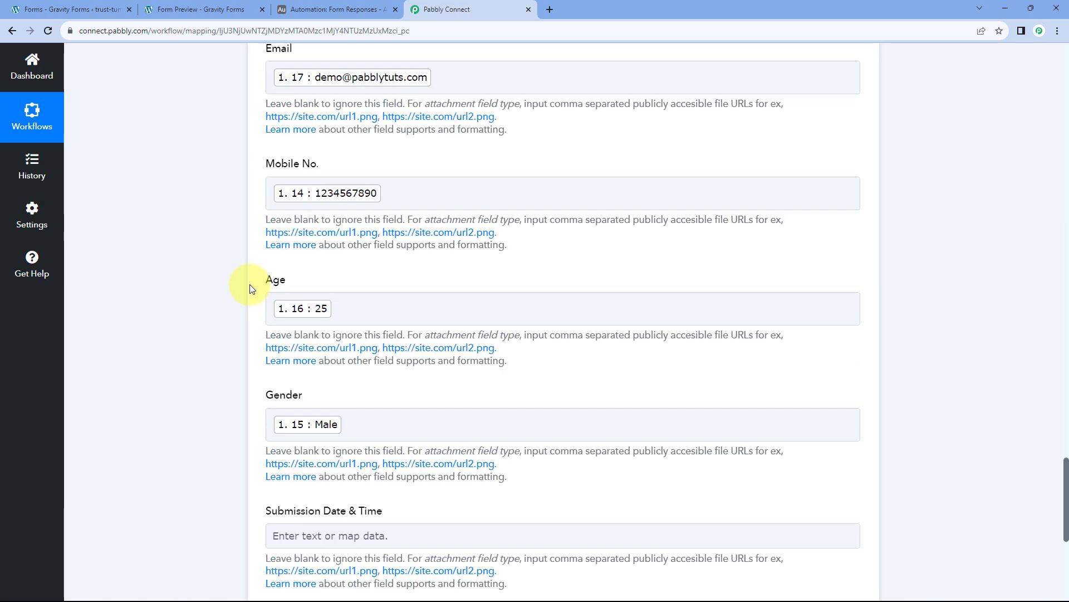
pyautogui.scroll(7, 379, 279)
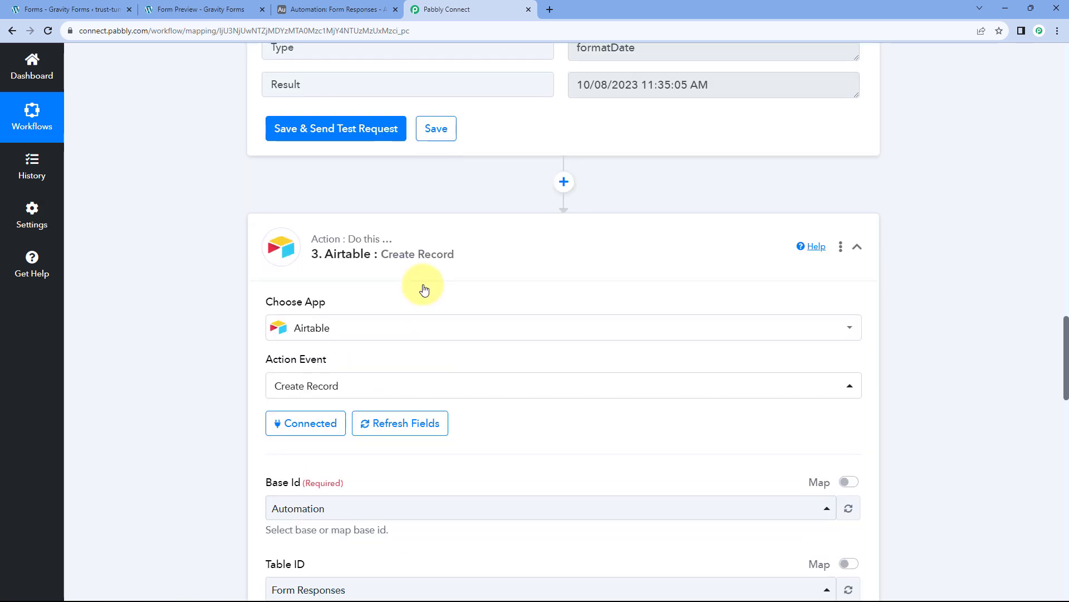
pyautogui.scroll(-3, 465, 289)
pyautogui.scroll(-2, 455, 268)
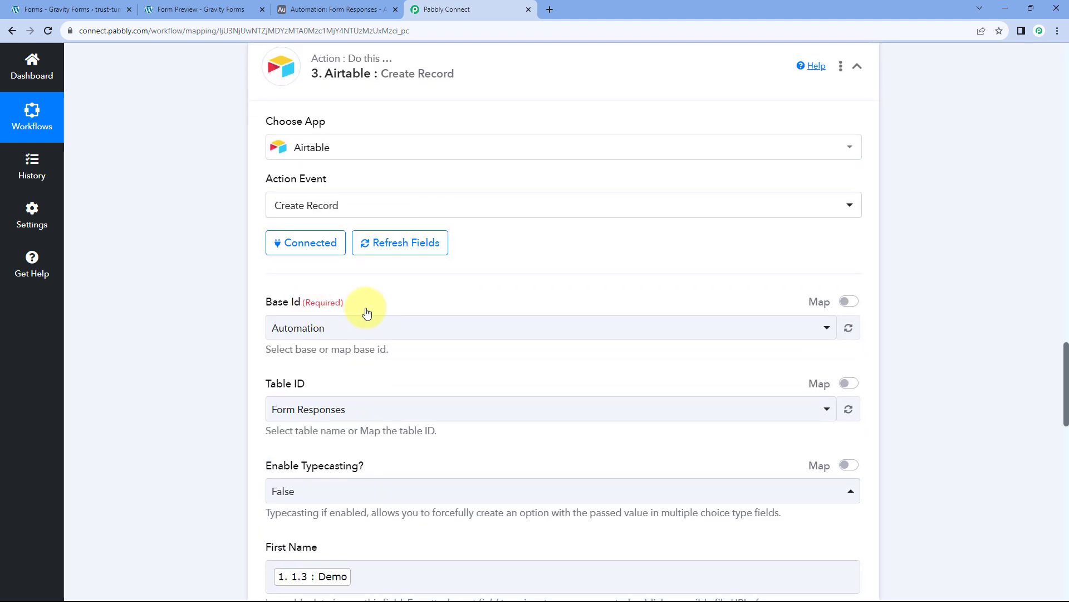
pyautogui.click(399, 250)
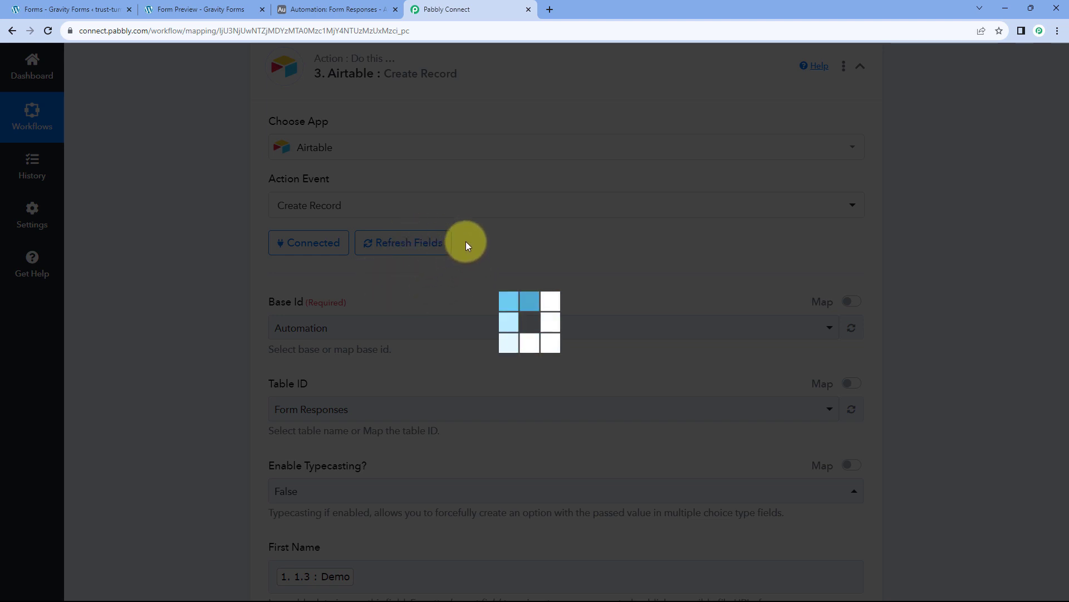
# Reload the Airtable table list and reselect the Form Responses table.
pyautogui.scroll(-3, 504, 229)
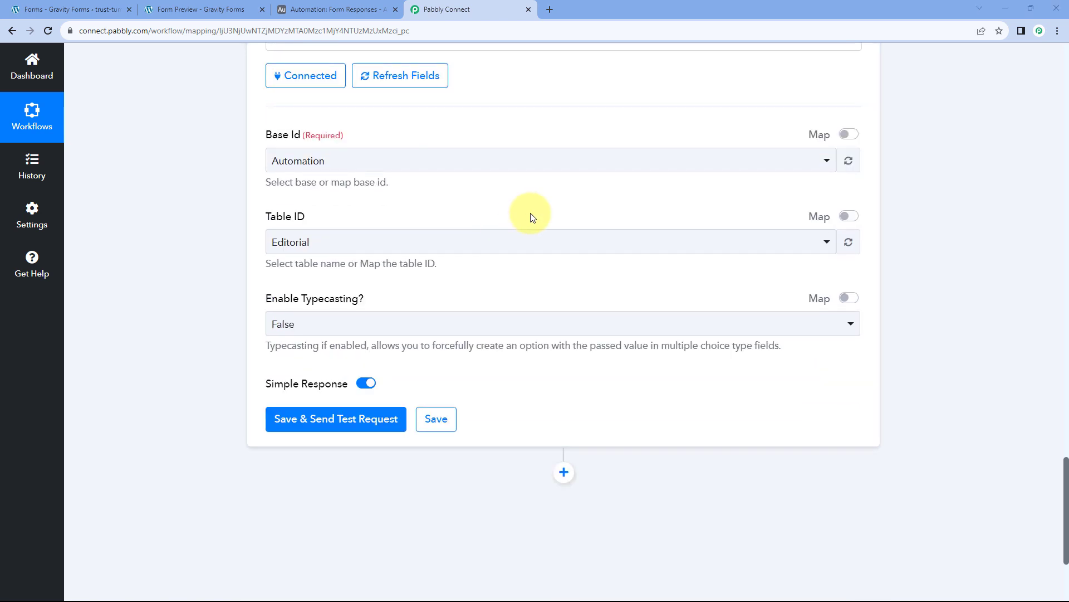
pyautogui.click(847, 239)
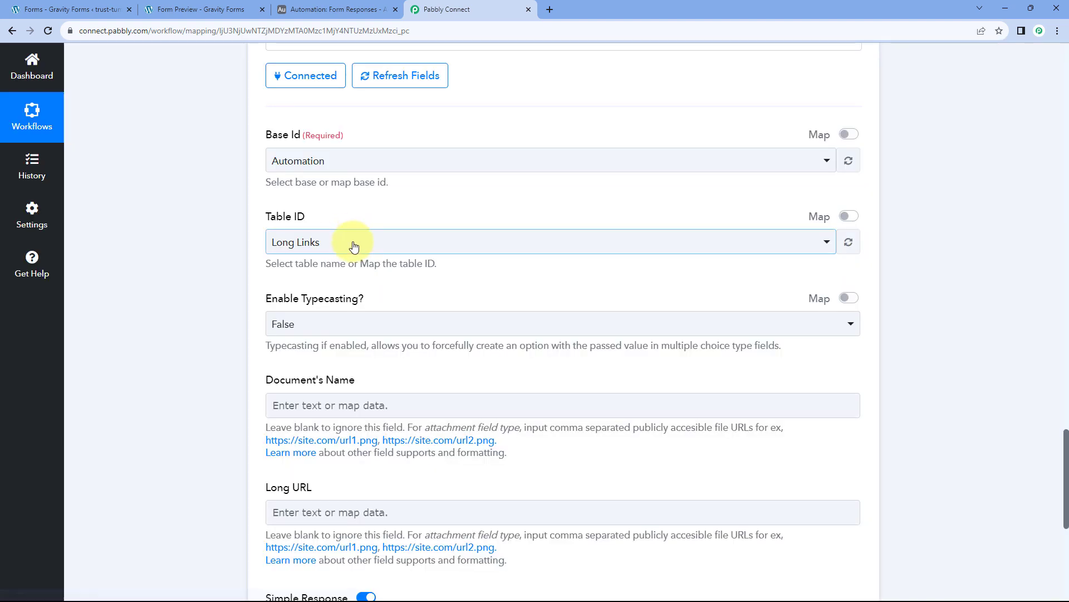
pyautogui.click(350, 244)
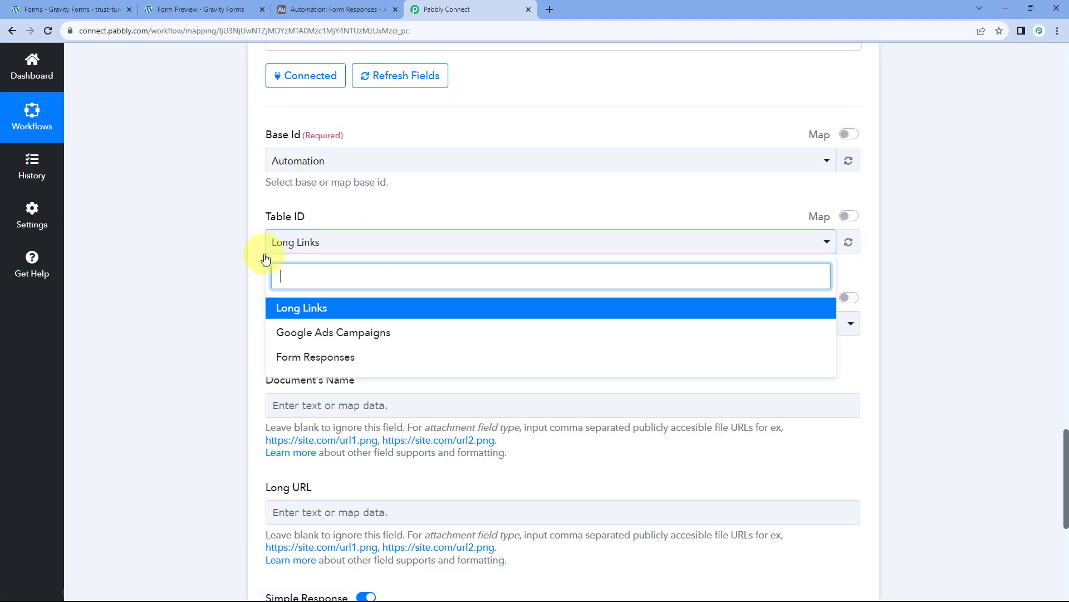
pyautogui.click(316, 357)
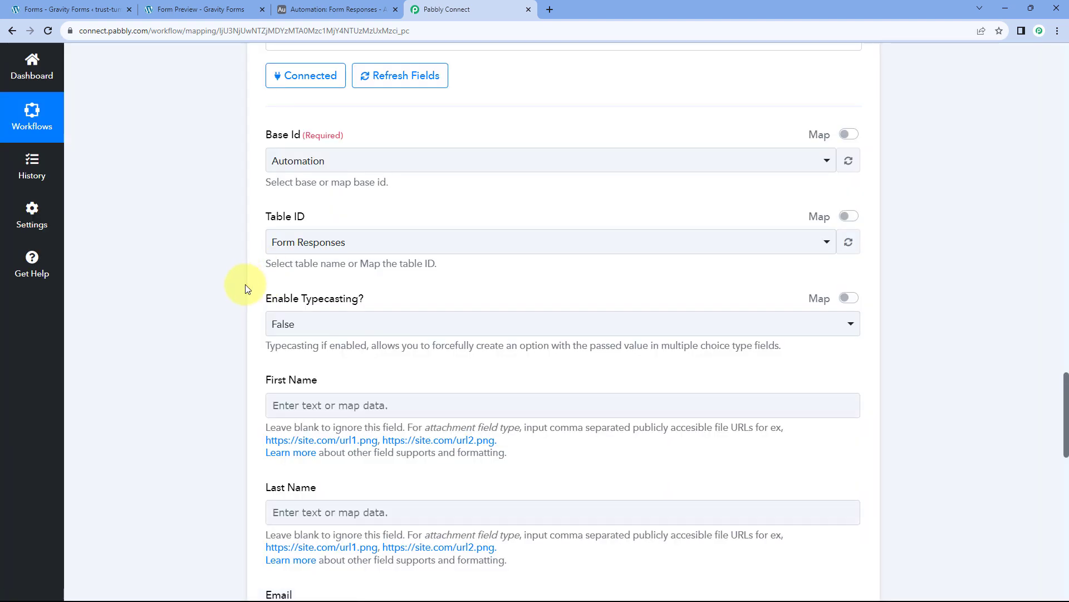
# Map the Gravity Forms answers Demo and User into First Name and Last Name.
pyautogui.scroll(-2, 245, 284)
pyautogui.click(278, 287)
pyautogui.scroll(-3, 317, 274)
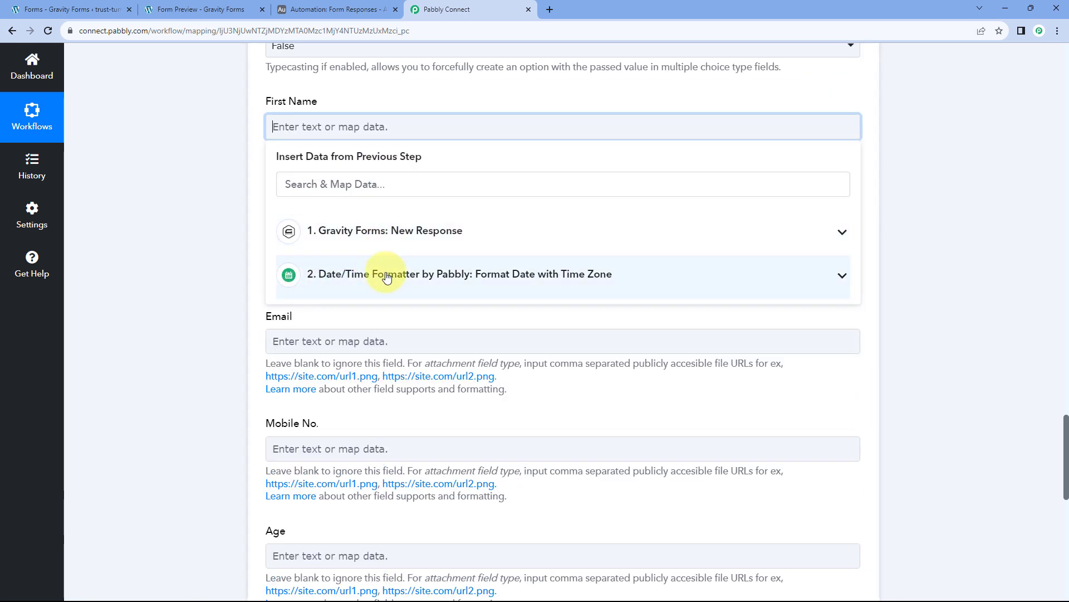
pyautogui.click(334, 232)
pyautogui.scroll(-2, 393, 341)
pyautogui.scroll(-5, 391, 337)
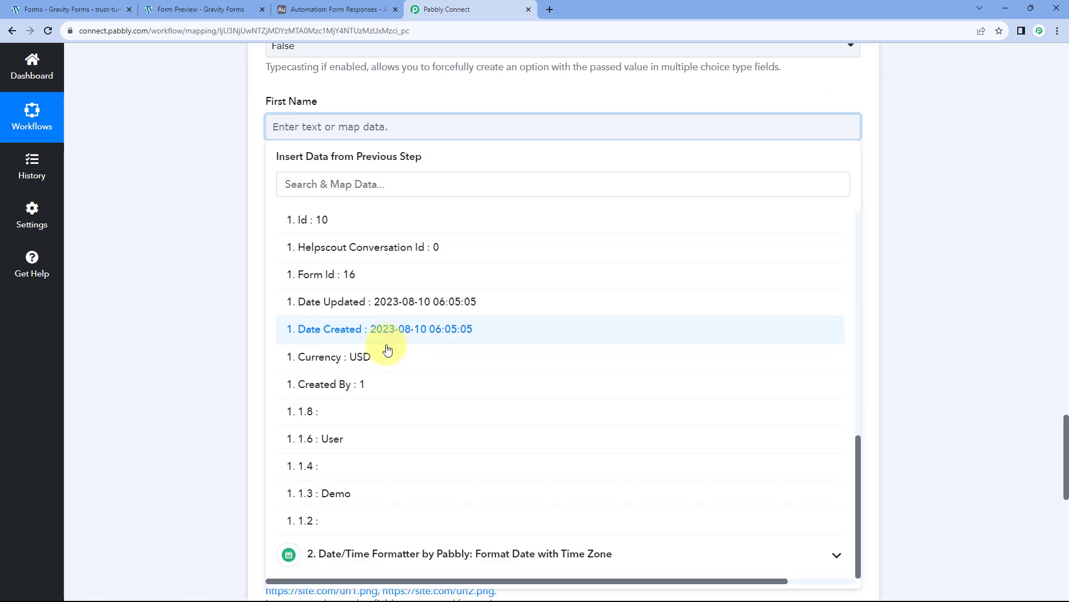
pyautogui.click(352, 493)
pyautogui.click(208, 265)
pyautogui.scroll(-1, 222, 251)
pyautogui.click(278, 196)
pyautogui.scroll(-3, 332, 184)
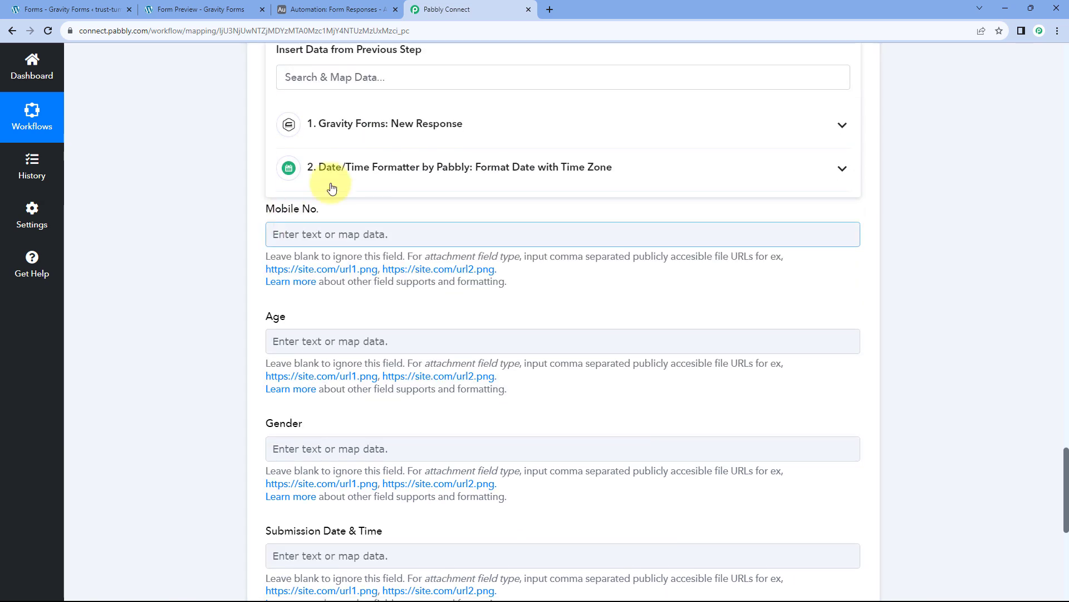
pyautogui.click(346, 124)
pyautogui.scroll(-5, 366, 330)
pyautogui.scroll(-3, 362, 356)
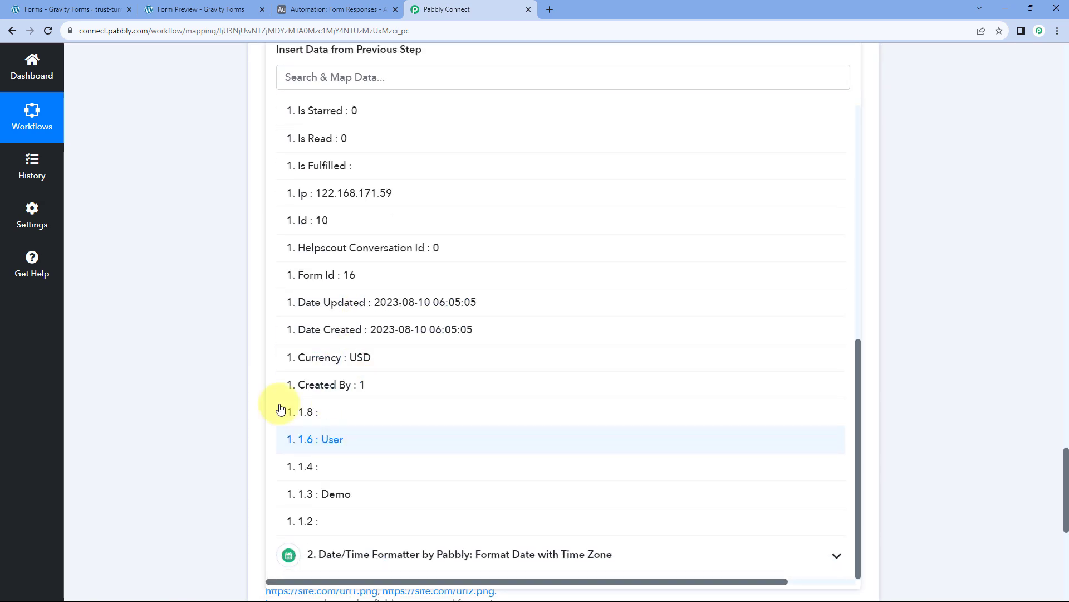
pyautogui.click(295, 436)
# Map the submitted email address and mobile number into Email and Mobile No.
pyautogui.click(301, 169)
pyautogui.click(350, 278)
pyautogui.click(359, 311)
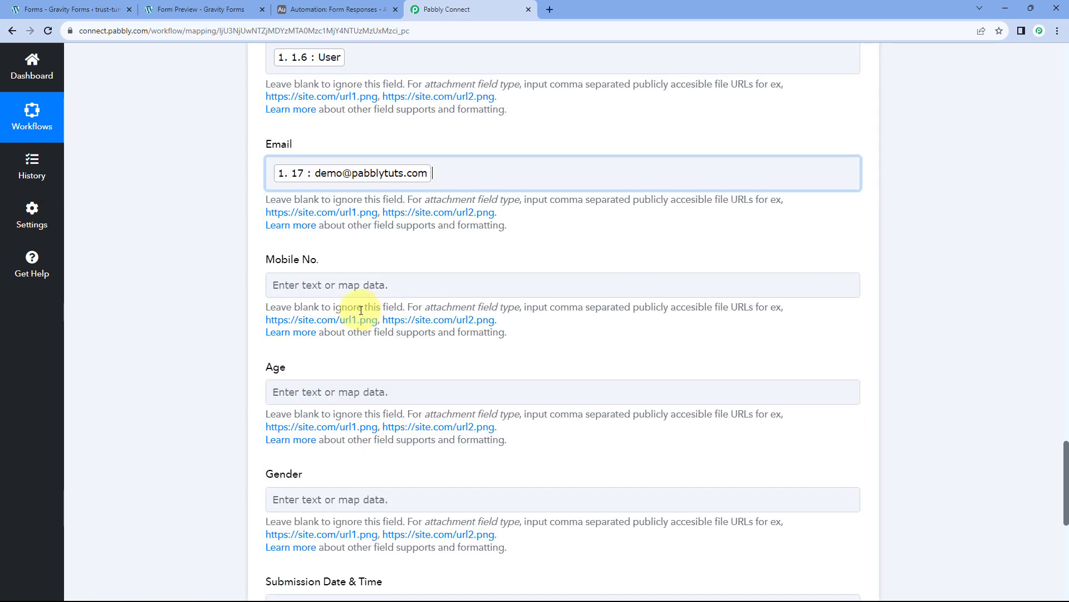
pyautogui.scroll(-2, 348, 305)
pyautogui.click(243, 244)
pyautogui.click(310, 174)
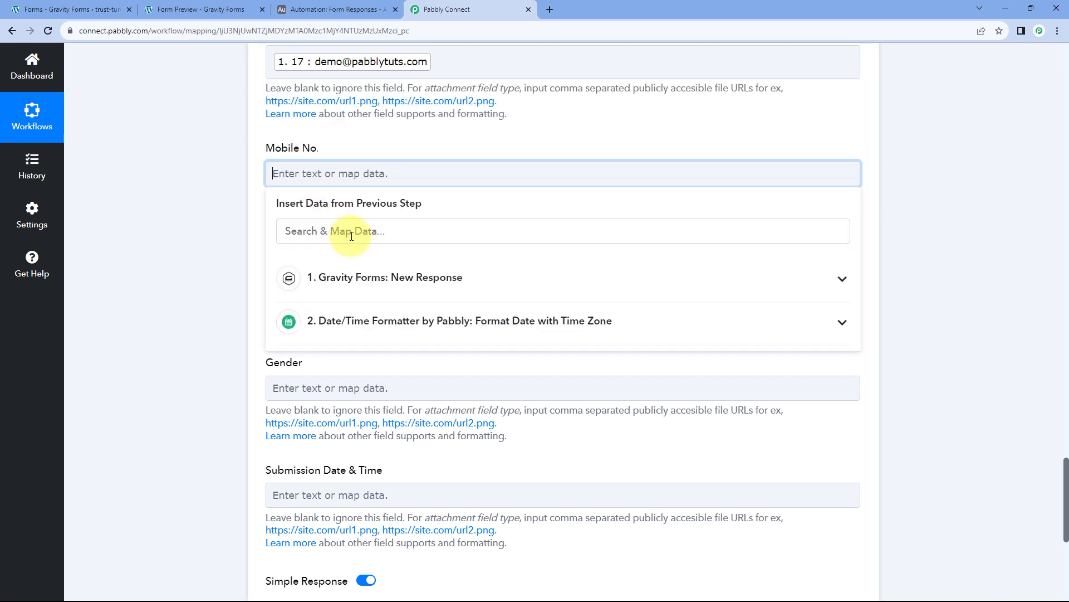
pyautogui.click(354, 277)
# Map the age answer 25 into Age and Male into Gender.
pyautogui.click(355, 397)
pyautogui.click(267, 287)
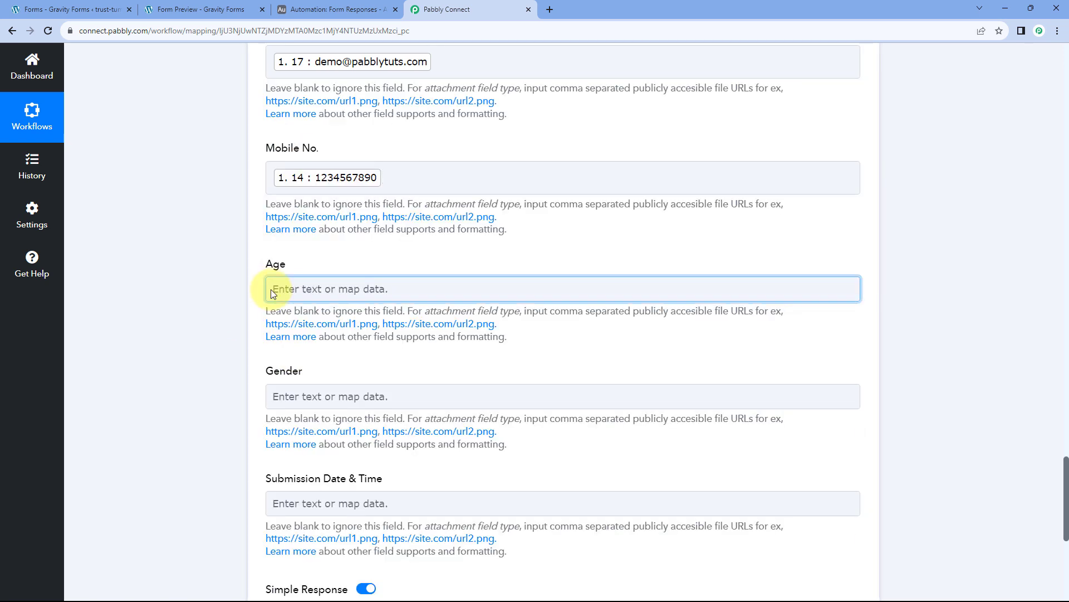
pyautogui.scroll(-3, 245, 281)
pyautogui.click(370, 234)
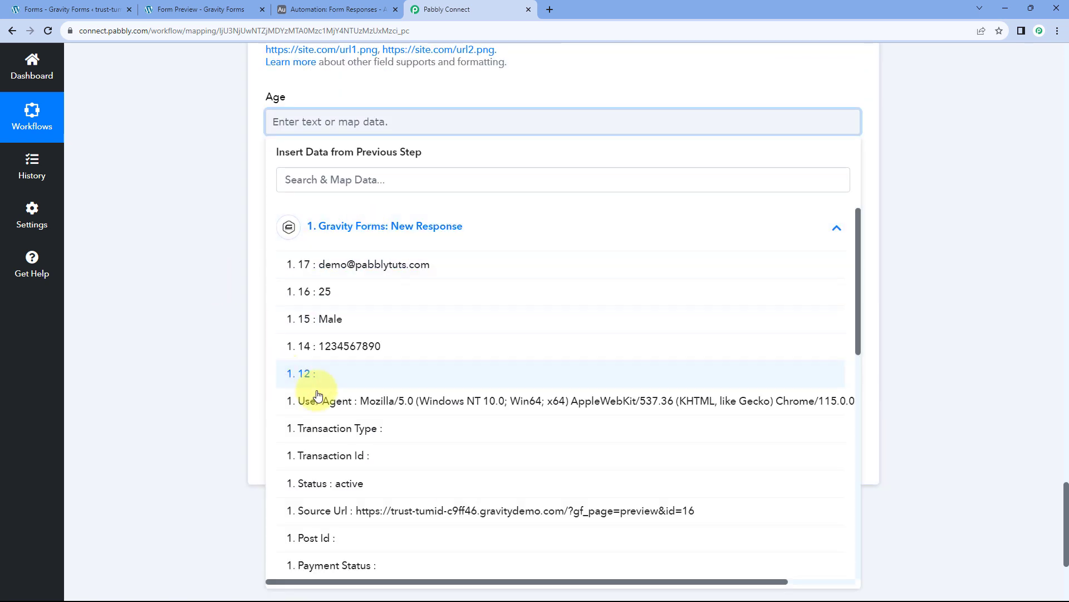
pyautogui.click(353, 298)
pyautogui.click(199, 237)
pyautogui.click(261, 245)
pyautogui.scroll(-2, 306, 255)
pyautogui.click(306, 231)
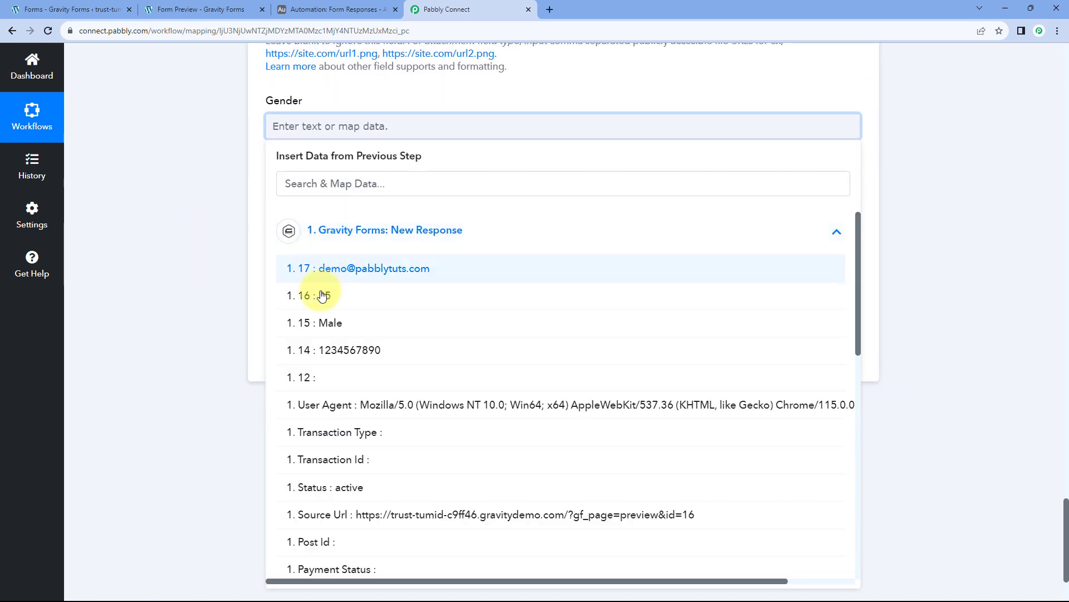
pyautogui.click(313, 312)
# Map the Date/Time Formatter's '2. Result' into Submission Date & Time.
pyautogui.scroll(-1, 232, 236)
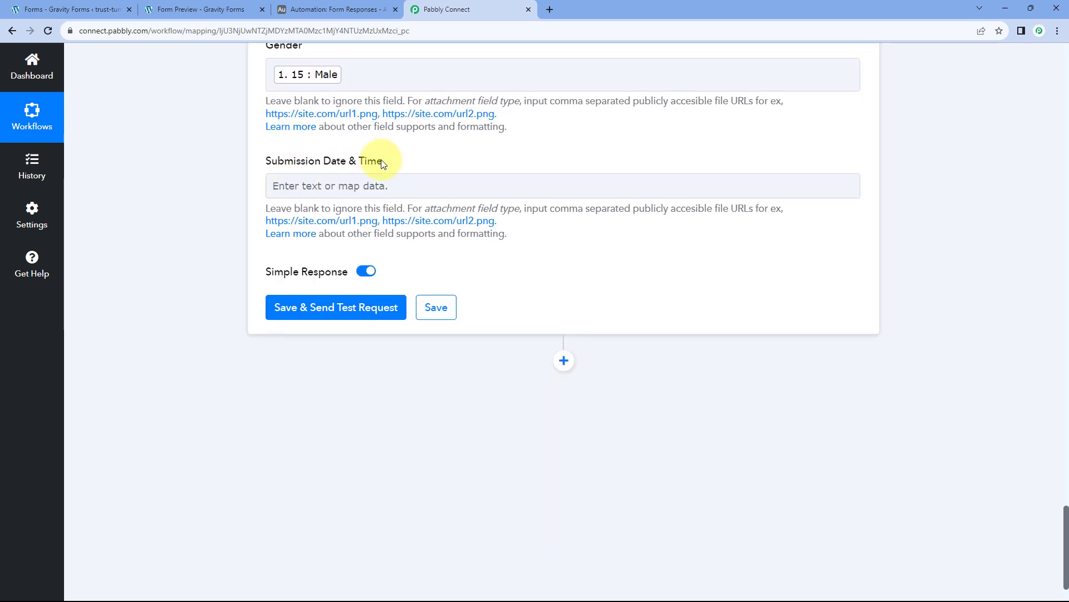
pyautogui.click(326, 188)
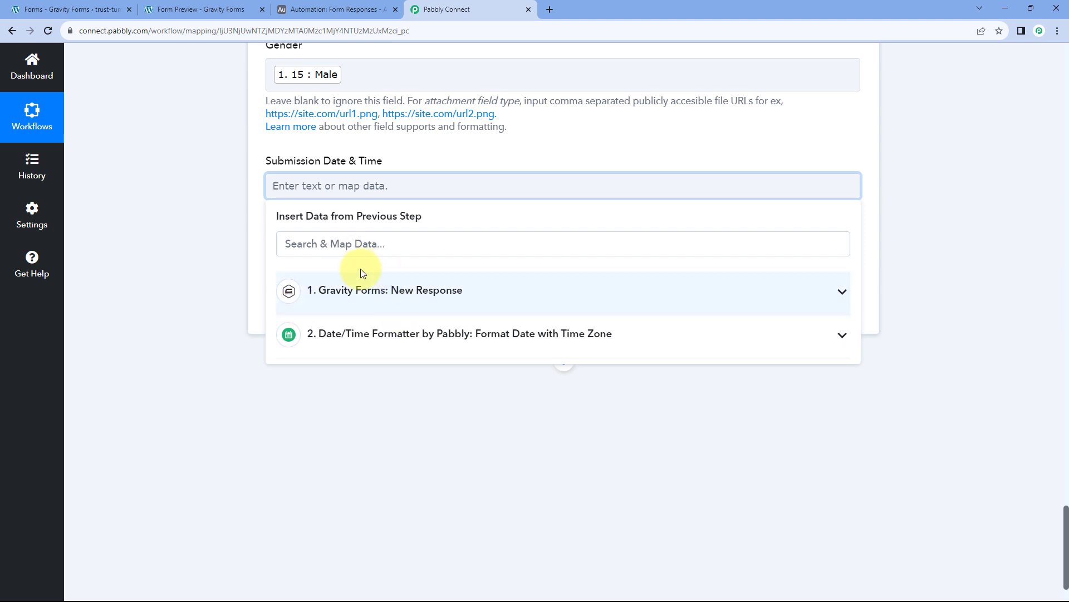
pyautogui.click(457, 337)
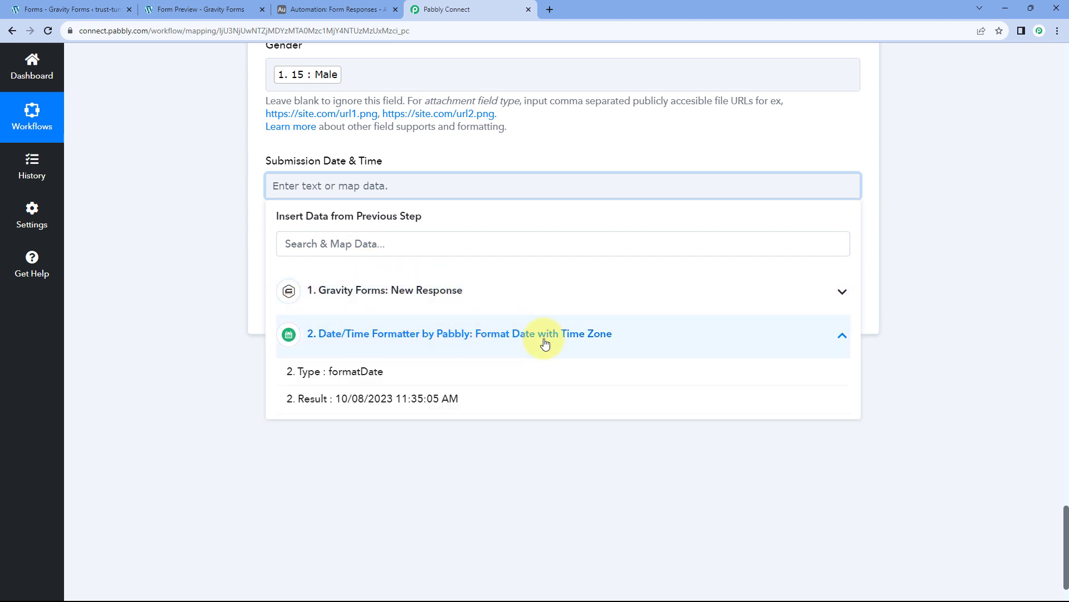
pyautogui.click(338, 400)
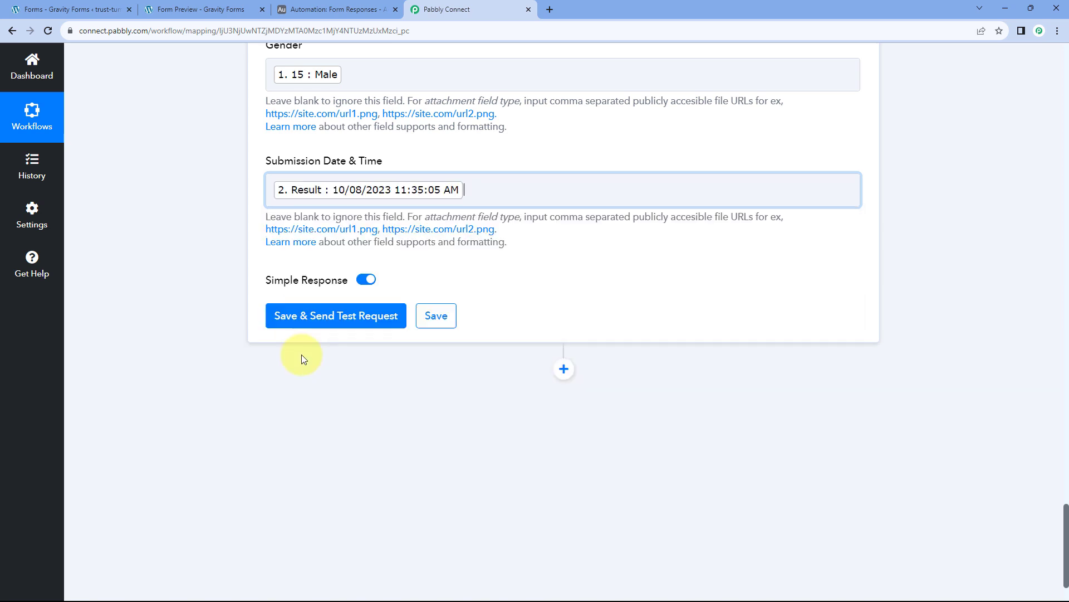
pyautogui.click(229, 206)
# Save the Airtable step and send a test request.
pyautogui.scroll(5, 334, 167)
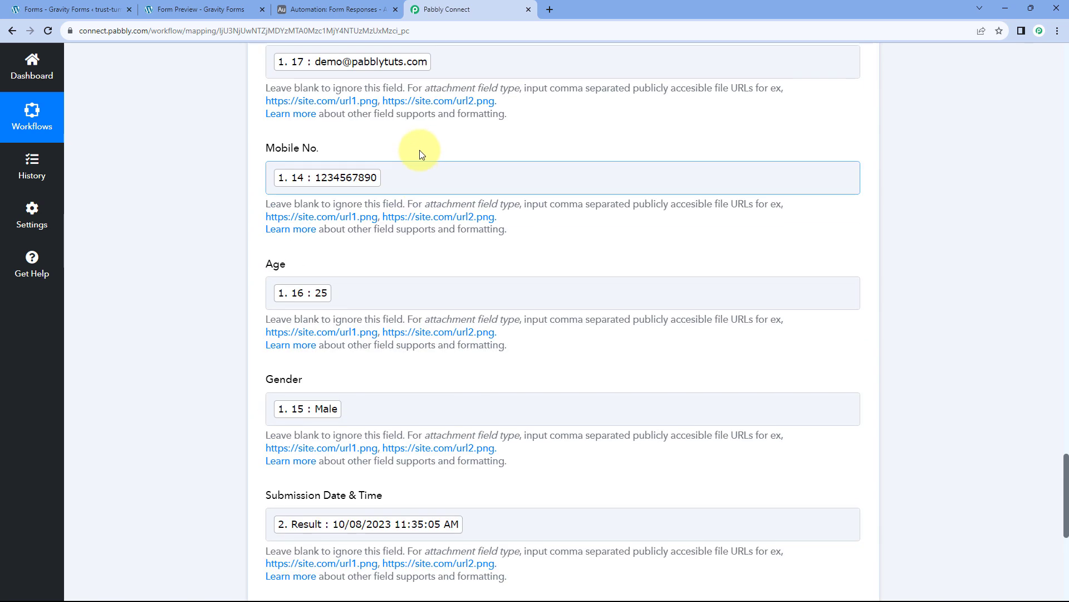
pyautogui.scroll(-5, 415, 150)
pyautogui.scroll(-2, 413, 150)
pyautogui.click(351, 260)
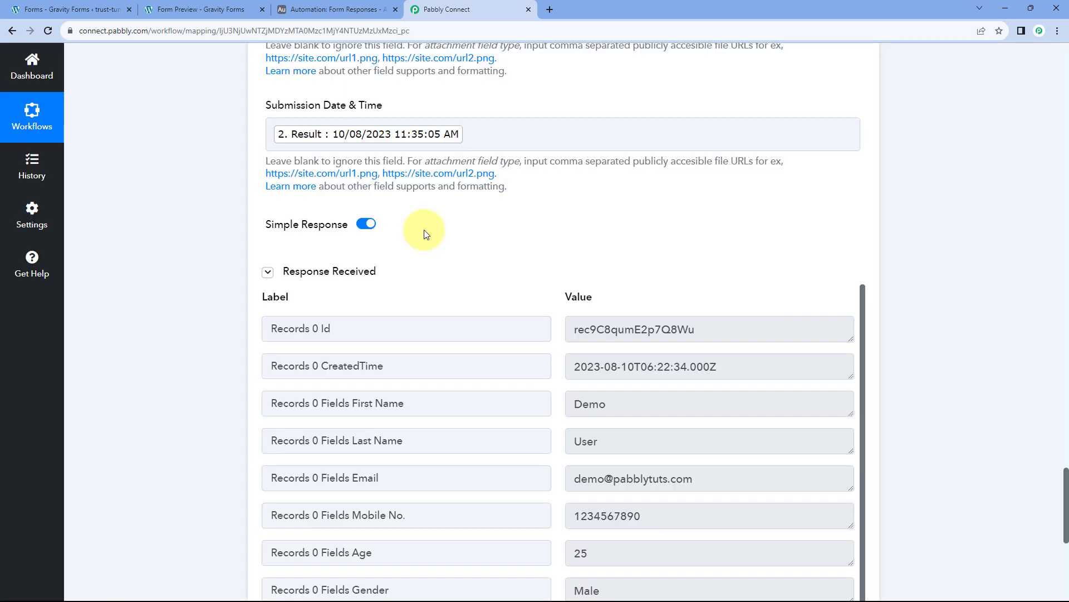
# Review the test response showing the created Airtable record with the formatted date.
pyautogui.scroll(-2, 424, 230)
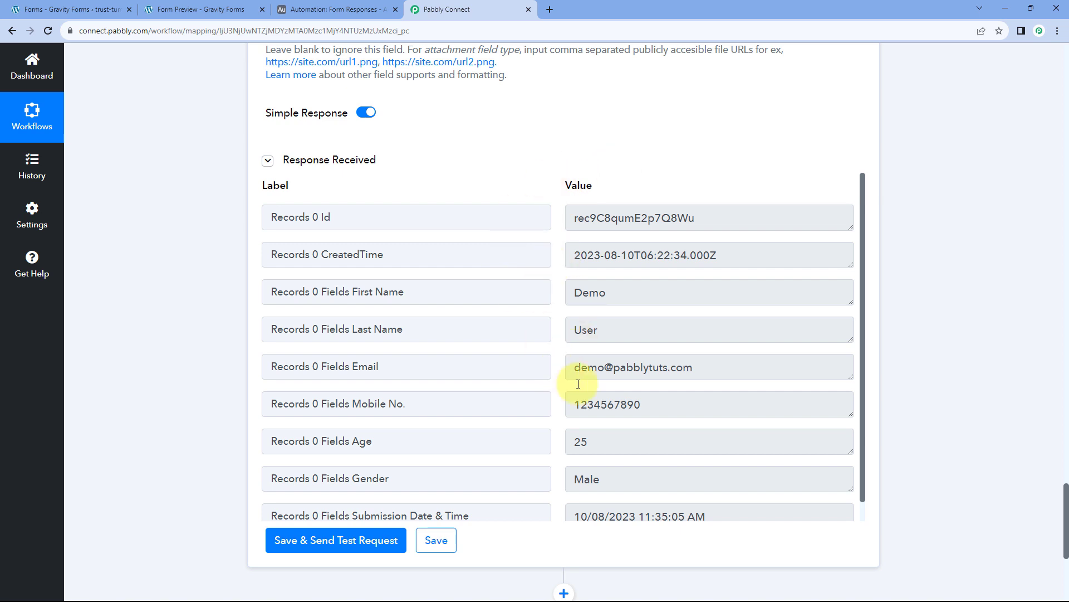
pyautogui.scroll(8, 499, 229)
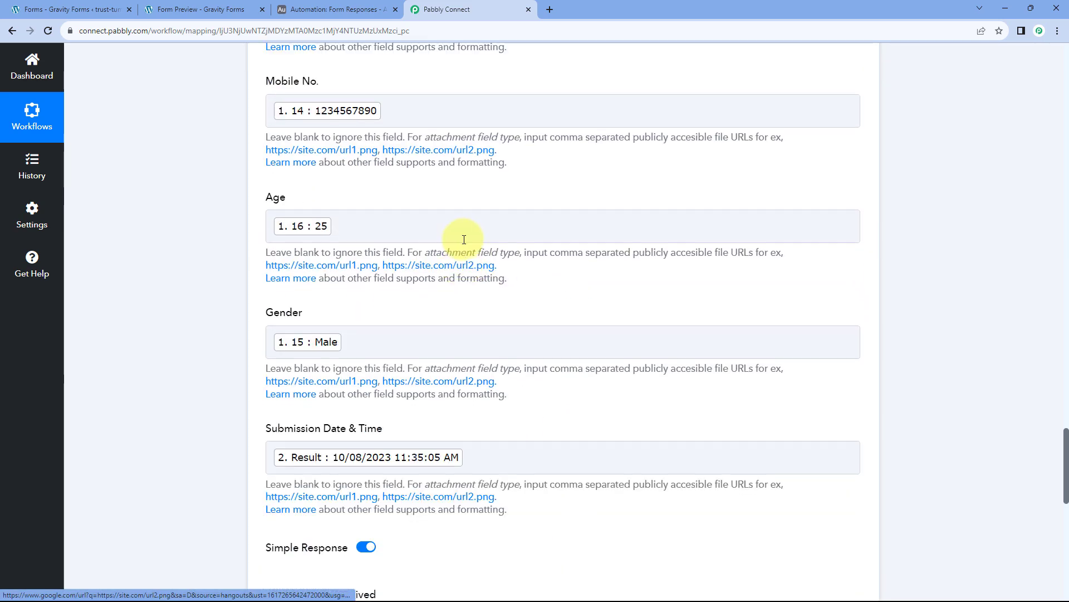
pyautogui.scroll(15, 464, 240)
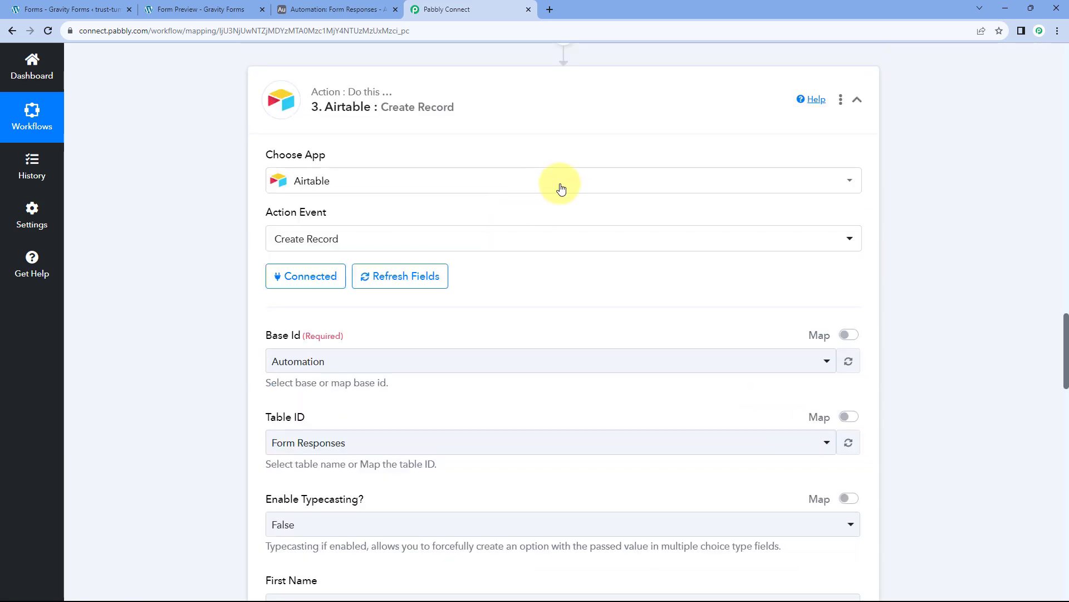
pyautogui.scroll(18, 561, 188)
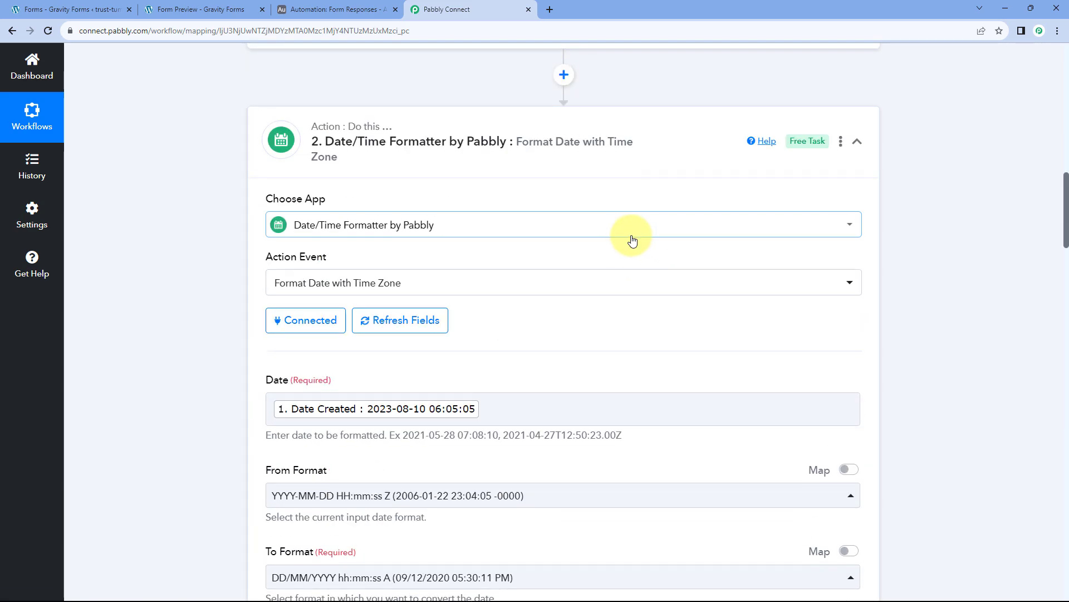
pyautogui.scroll(2, 633, 239)
# Collapse the Date/Time Formatter, Airtable Create Record and Gravity Forms trigger steps.
pyautogui.click(637, 255)
pyautogui.scroll(-2, 626, 249)
pyautogui.click(627, 271)
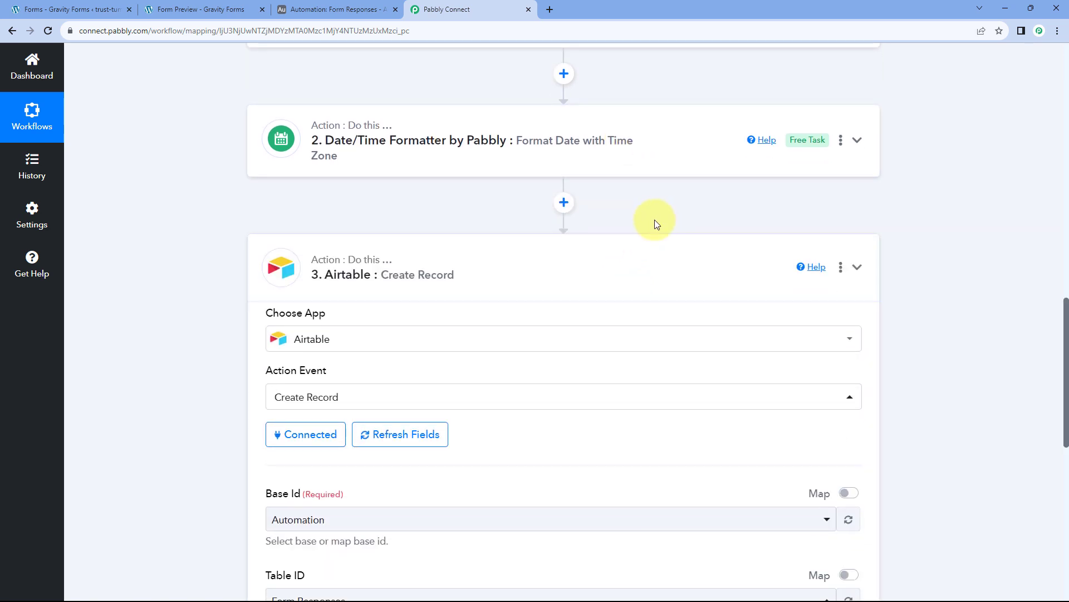
pyautogui.scroll(16, 901, 260)
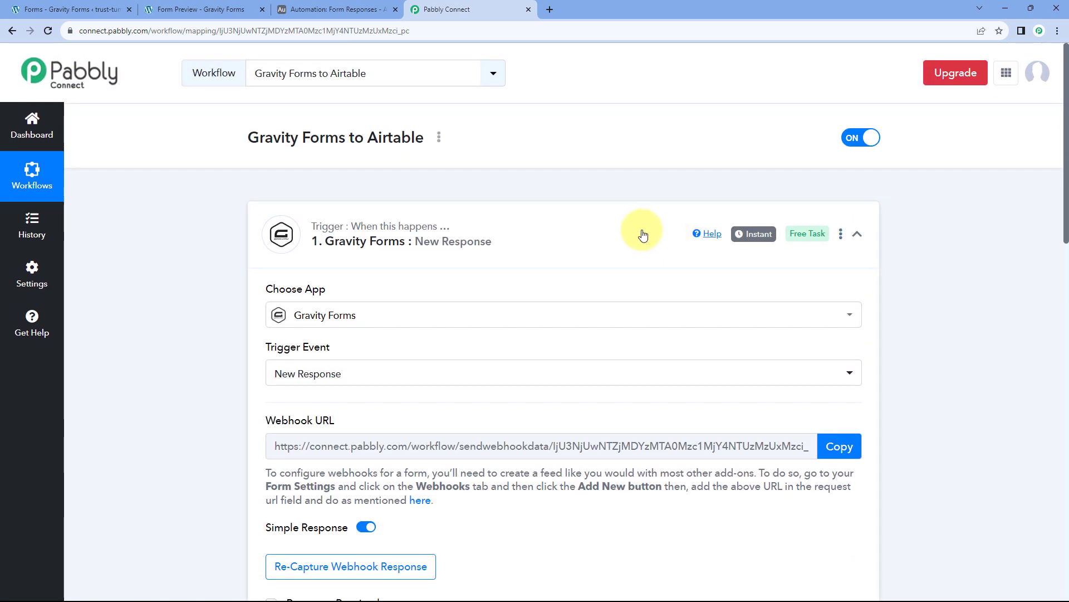
pyautogui.click(644, 235)
pyautogui.scroll(-1, 550, 174)
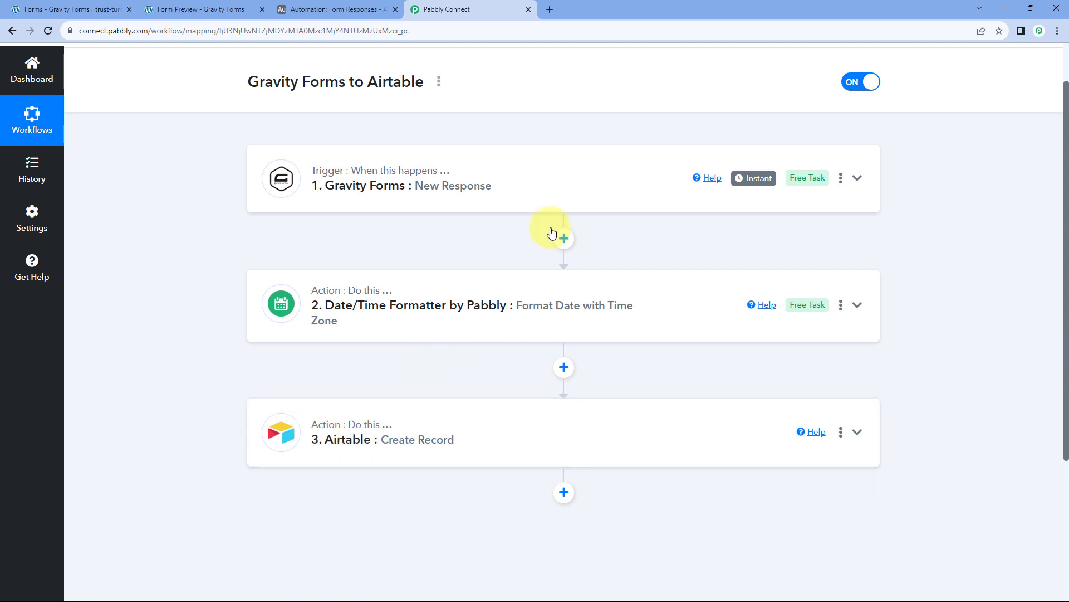
# View the Demo User record in Airtable's Form Responses, then return to Pabbly Connect.
pyautogui.click(337, 10)
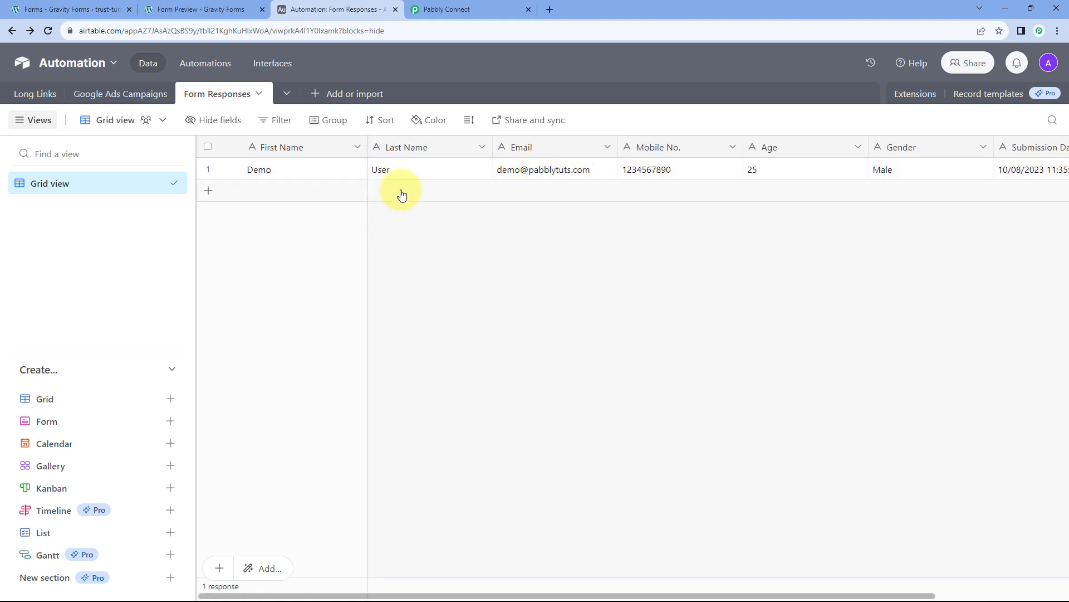
pyautogui.click(440, 9)
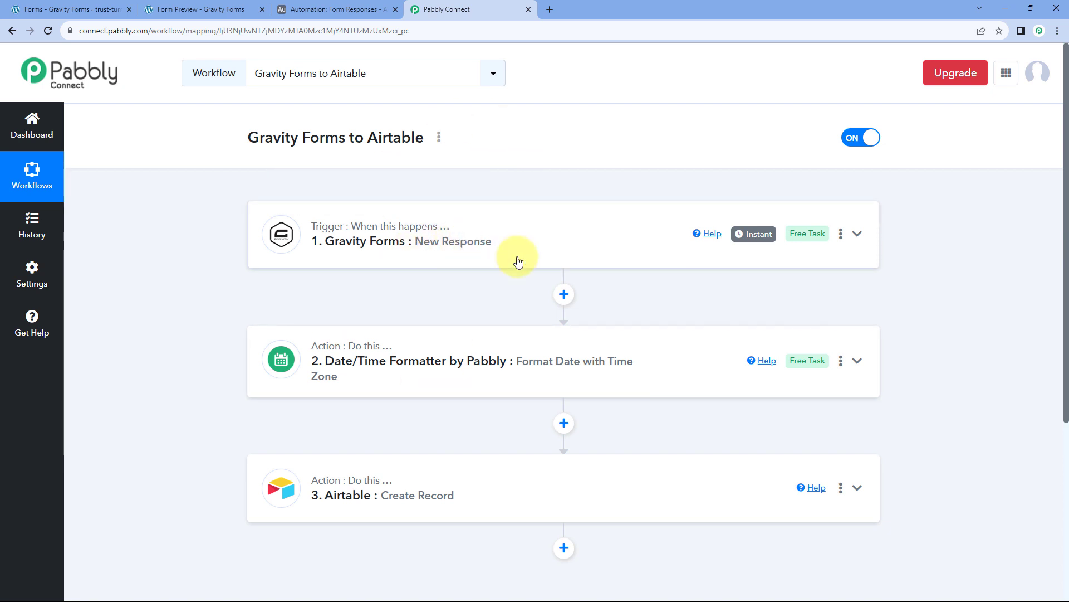
# Look over the workflow page, then switch to the Gravity Forms form preview.
pyautogui.scroll(-1, 523, 269)
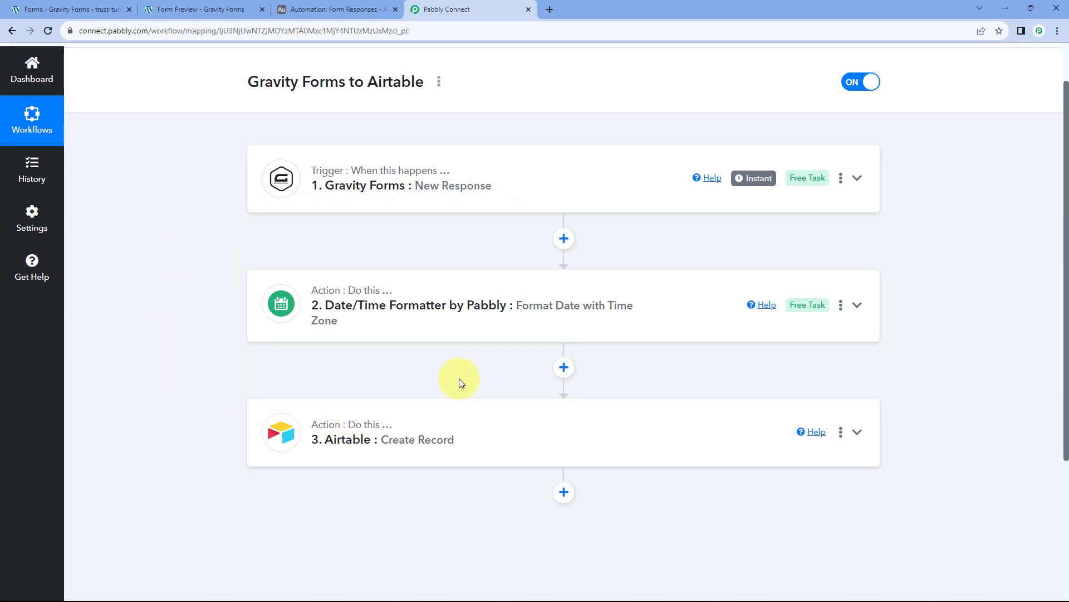
pyautogui.scroll(1, 471, 377)
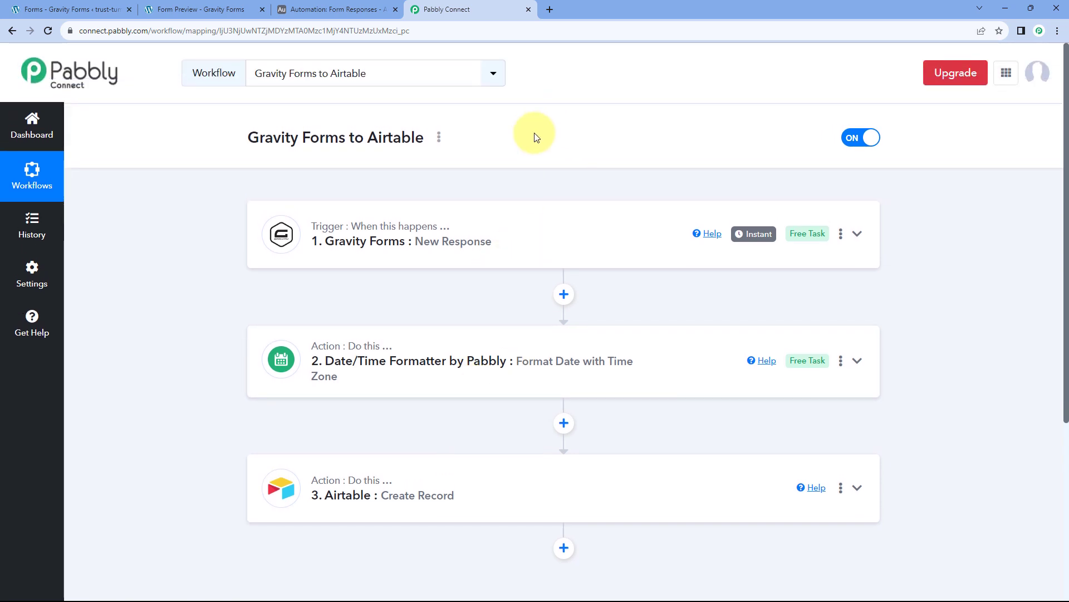
pyautogui.click(209, 10)
# Reload the blank form and enter name Test User, a mobile number and an email address.
pyautogui.click(49, 32)
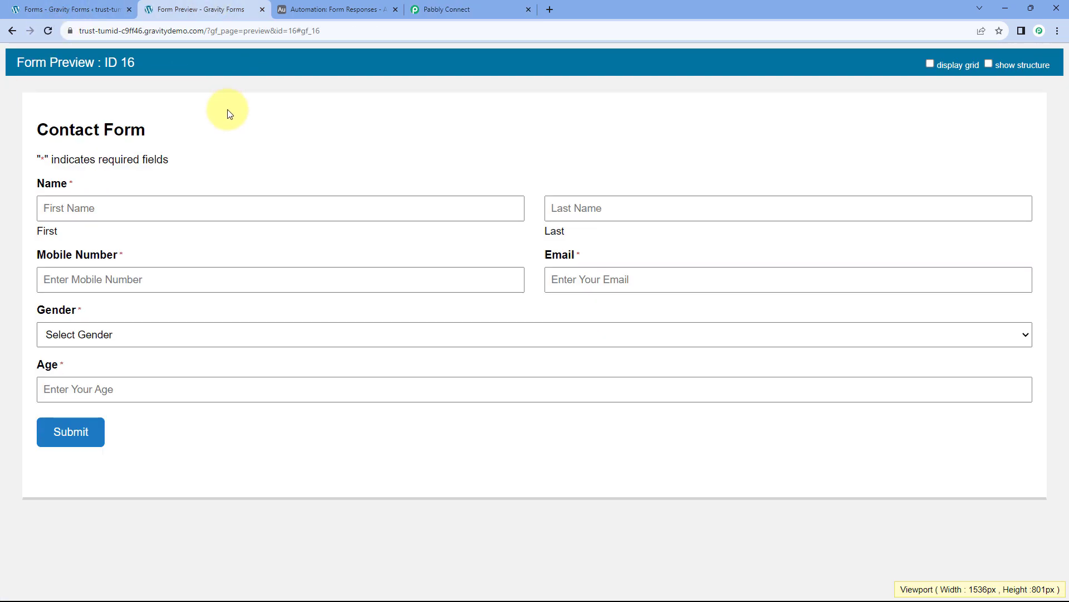
pyautogui.click(192, 203)
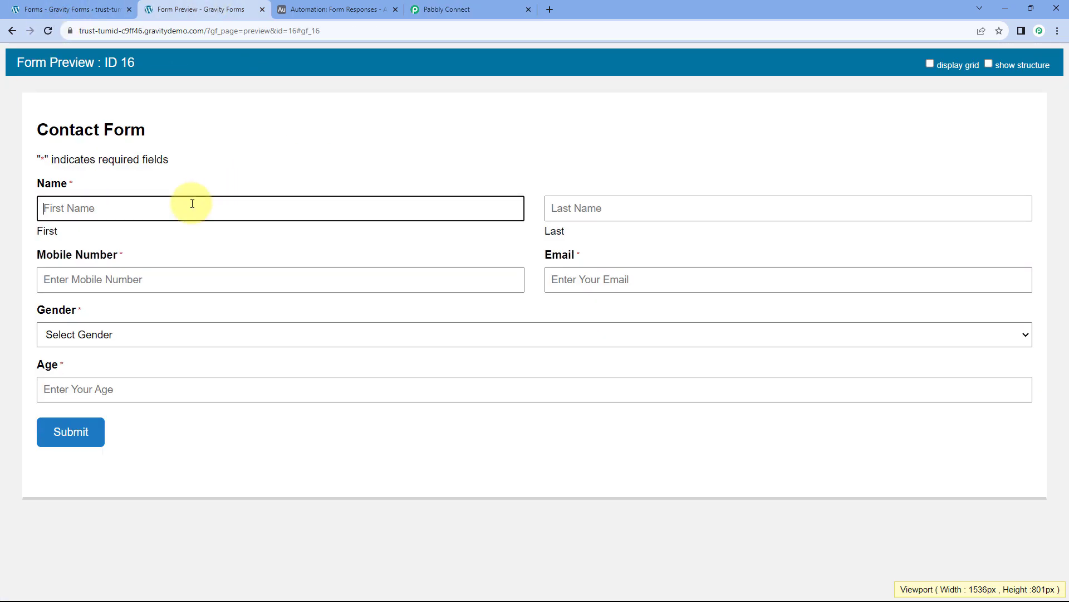
pyautogui.write('Test')
pyautogui.press('Tab')
pyautogui.write('User')
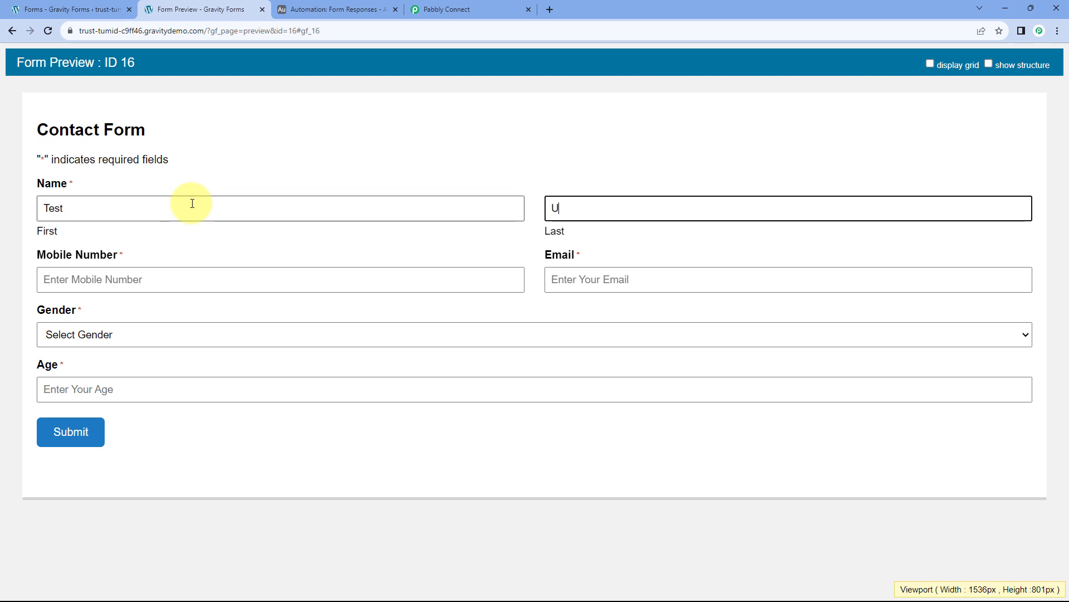
pyautogui.press('Tab')
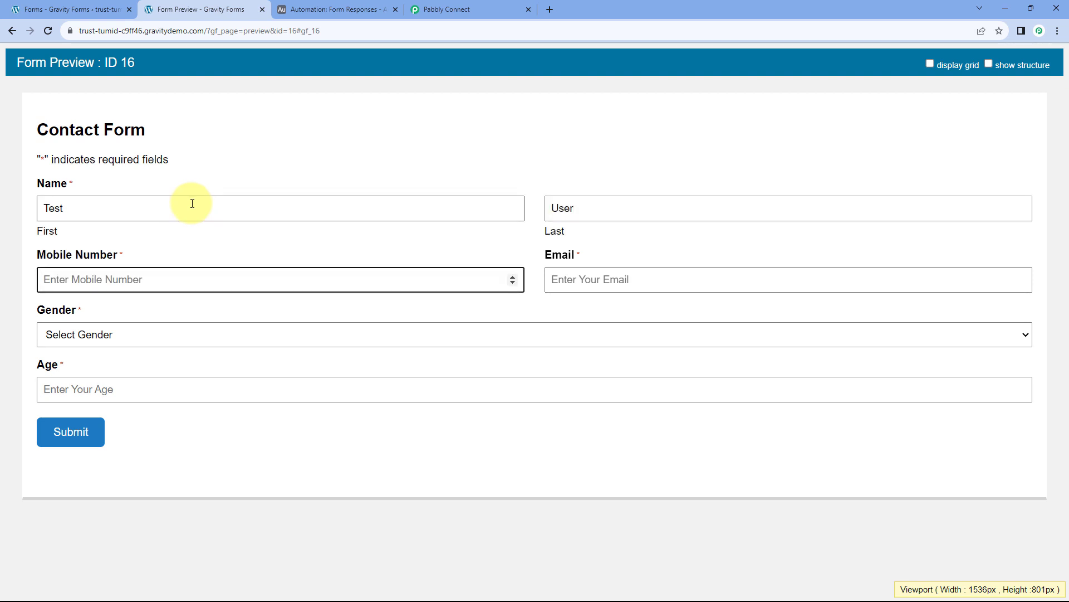
pyautogui.press('Tab')
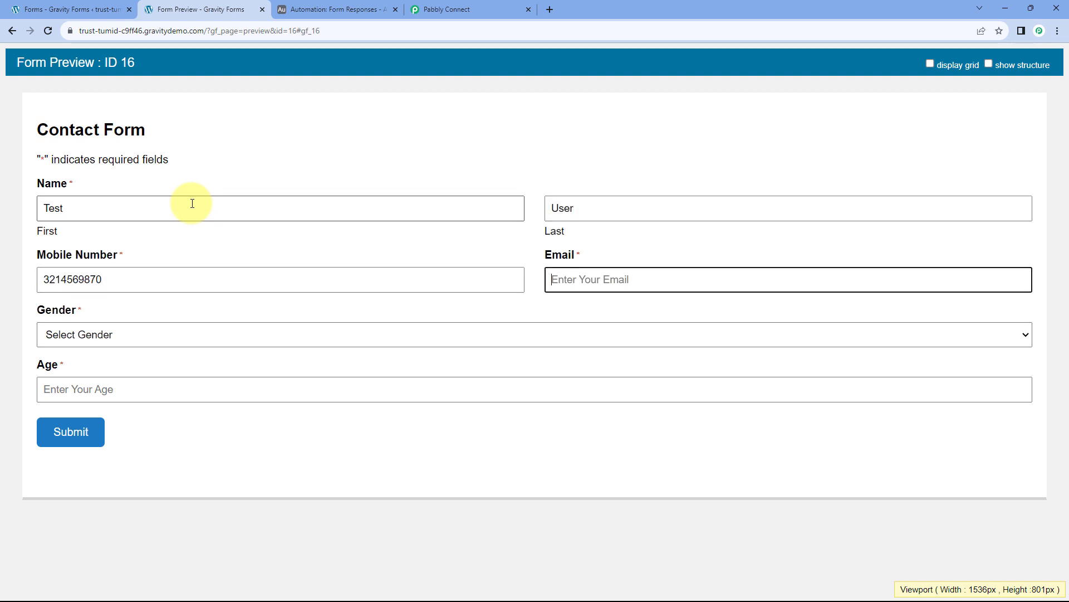
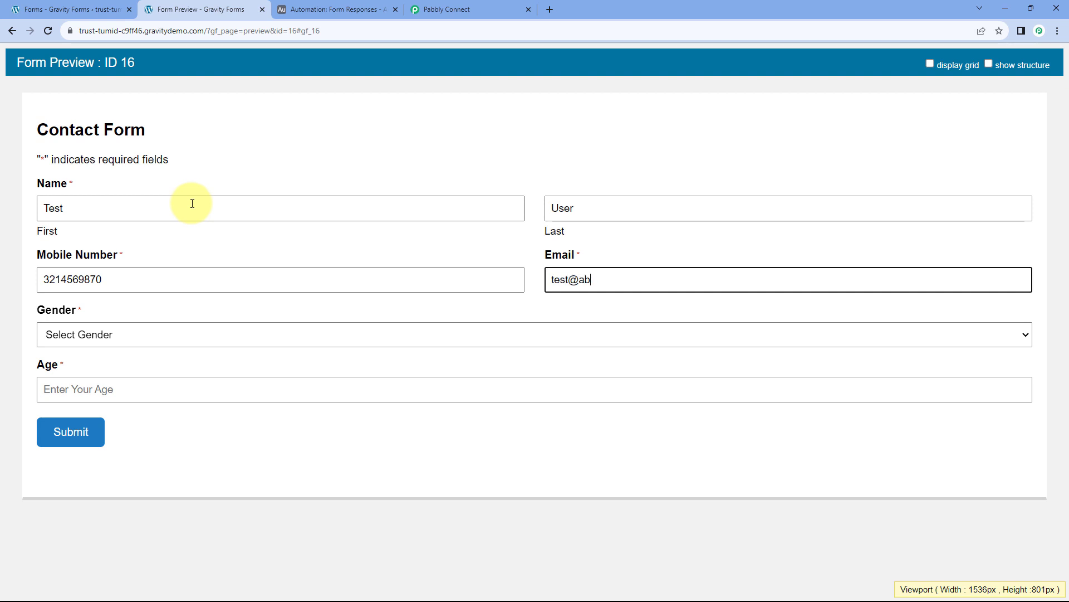
# Choose Female, enter age 24, submit the form, and return to Pabbly Connect.
pyautogui.press('Tab')
pyautogui.click(90, 336)
pyautogui.click(72, 381)
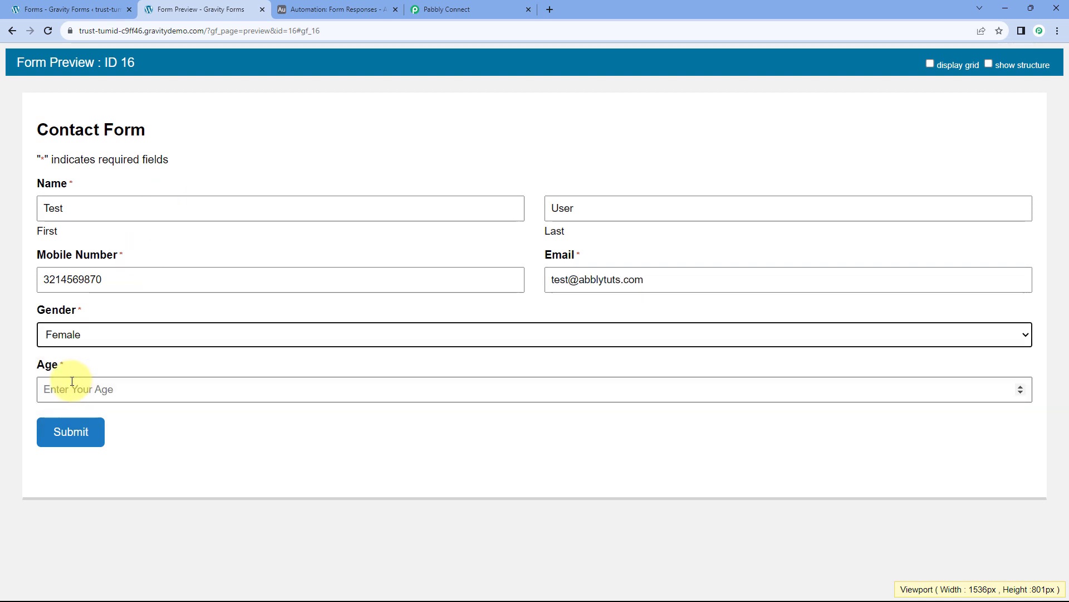
pyautogui.click(77, 386)
pyautogui.write('24')
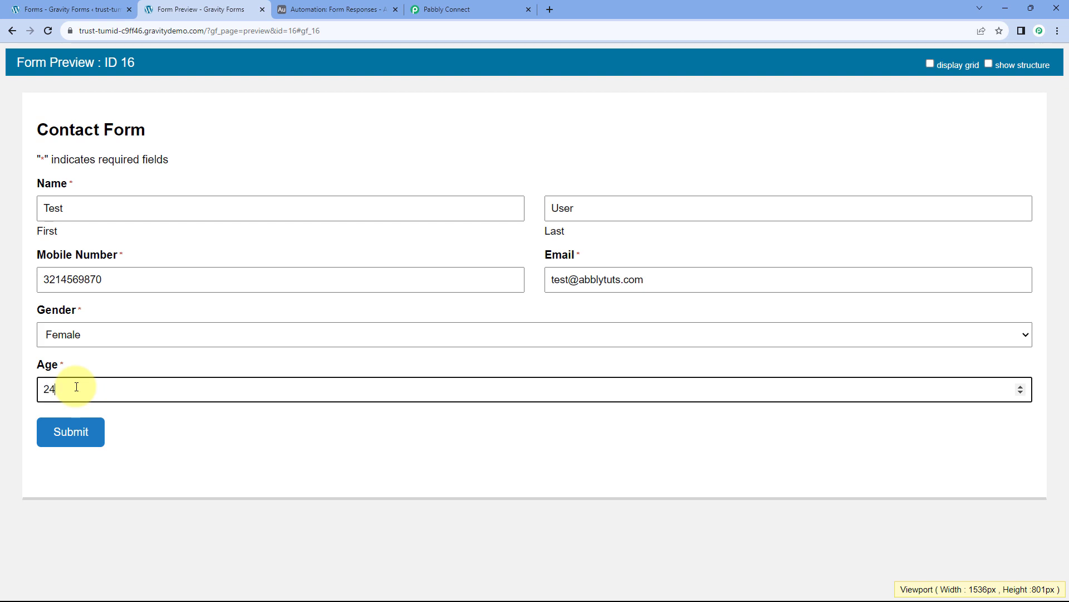
pyautogui.click(69, 431)
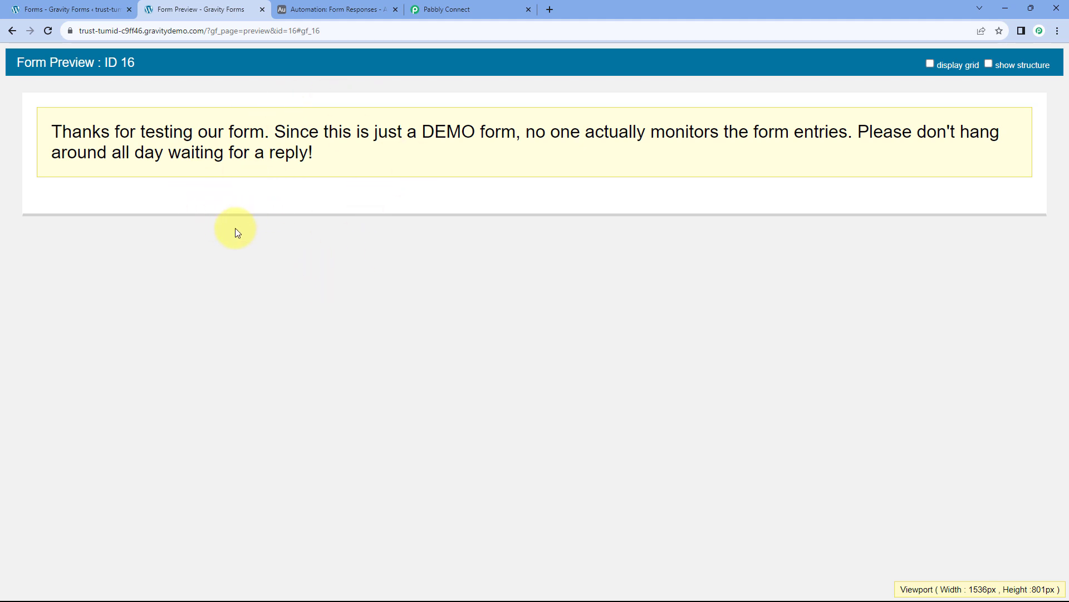
pyautogui.click(498, 9)
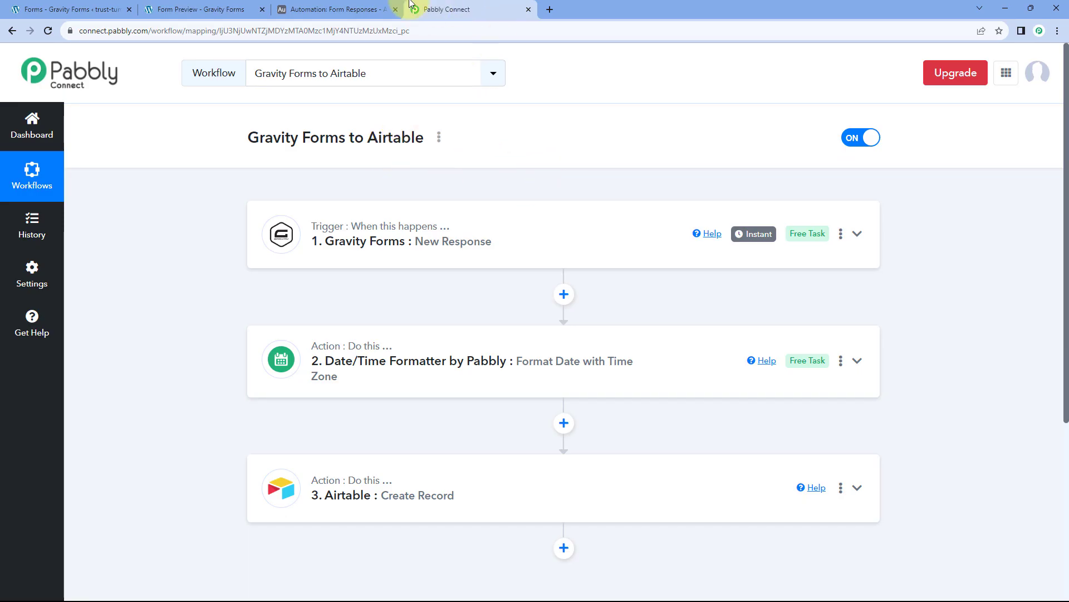
# Inspect the new Test User row in Form Responses, submitted 10/08/2023 11:53:55 AM.
pyautogui.click(359, 7)
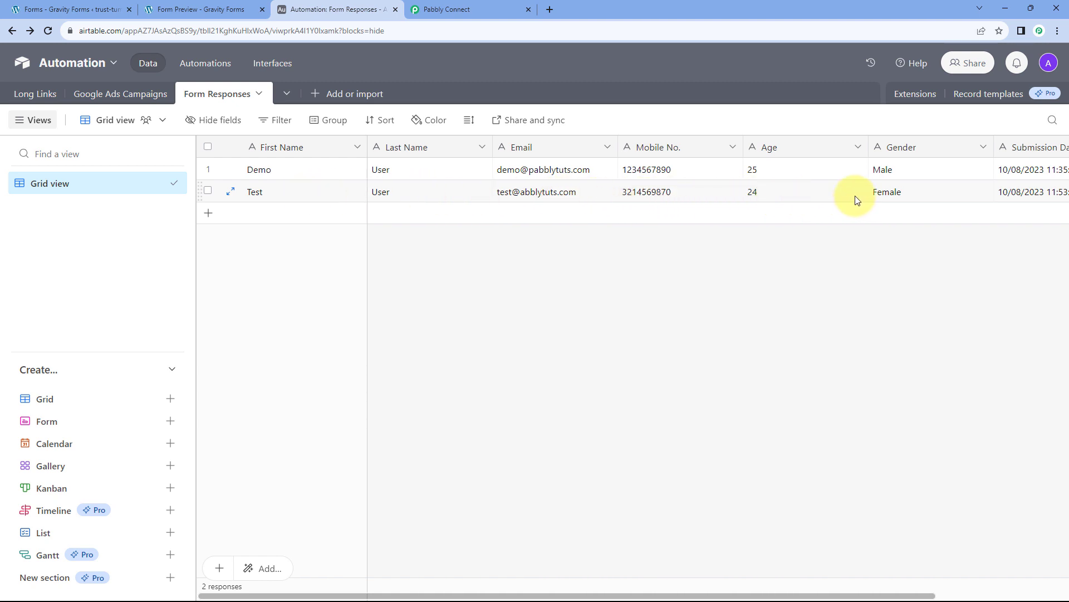
pyautogui.hscroll(3, 1026, 195)
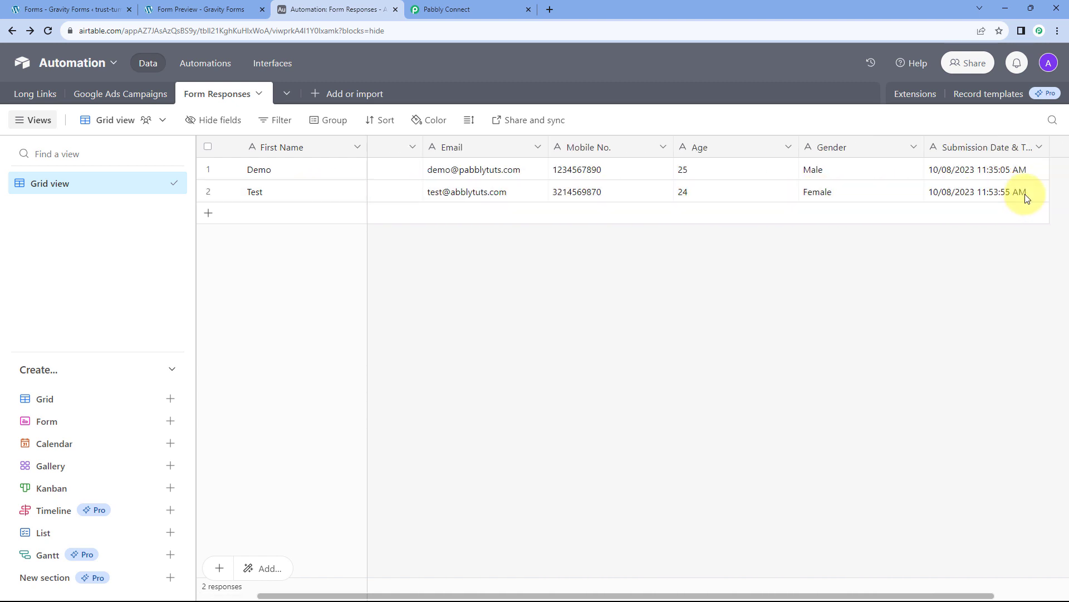
pyautogui.hscroll(-3, 983, 199)
pyautogui.hscroll(3, 984, 198)
pyautogui.hscroll(-3, 975, 203)
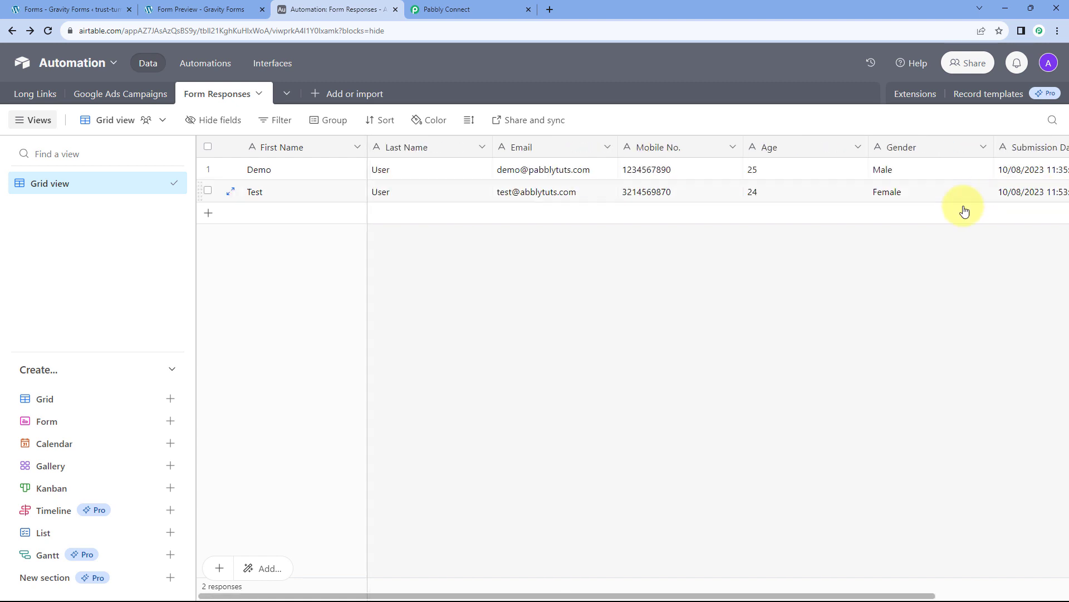
# Switch back to the Pabbly Connect browser tab showing the workflow.
pyautogui.click(440, 9)
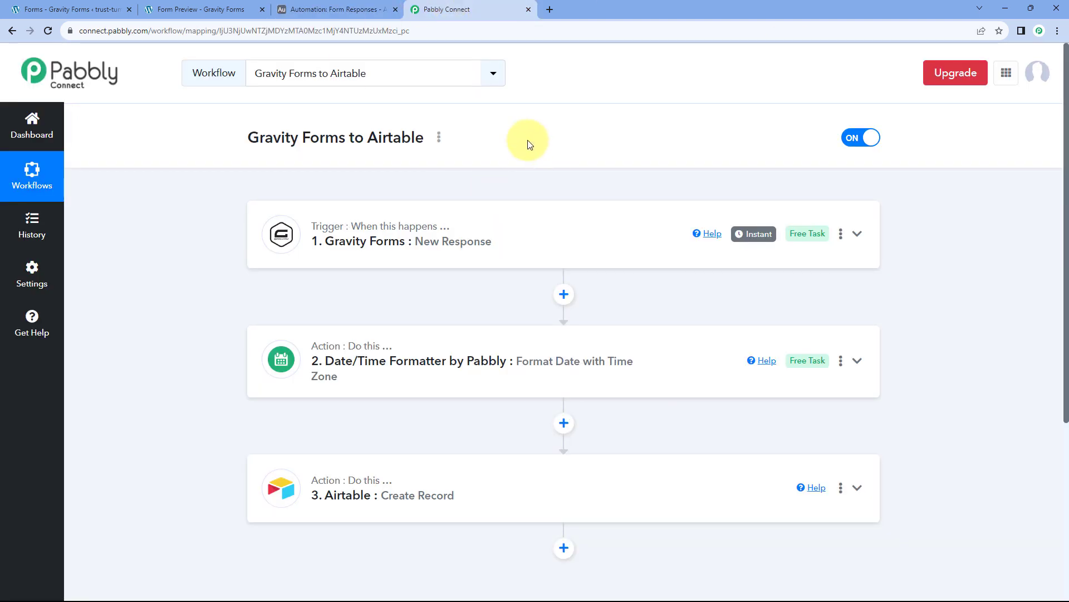